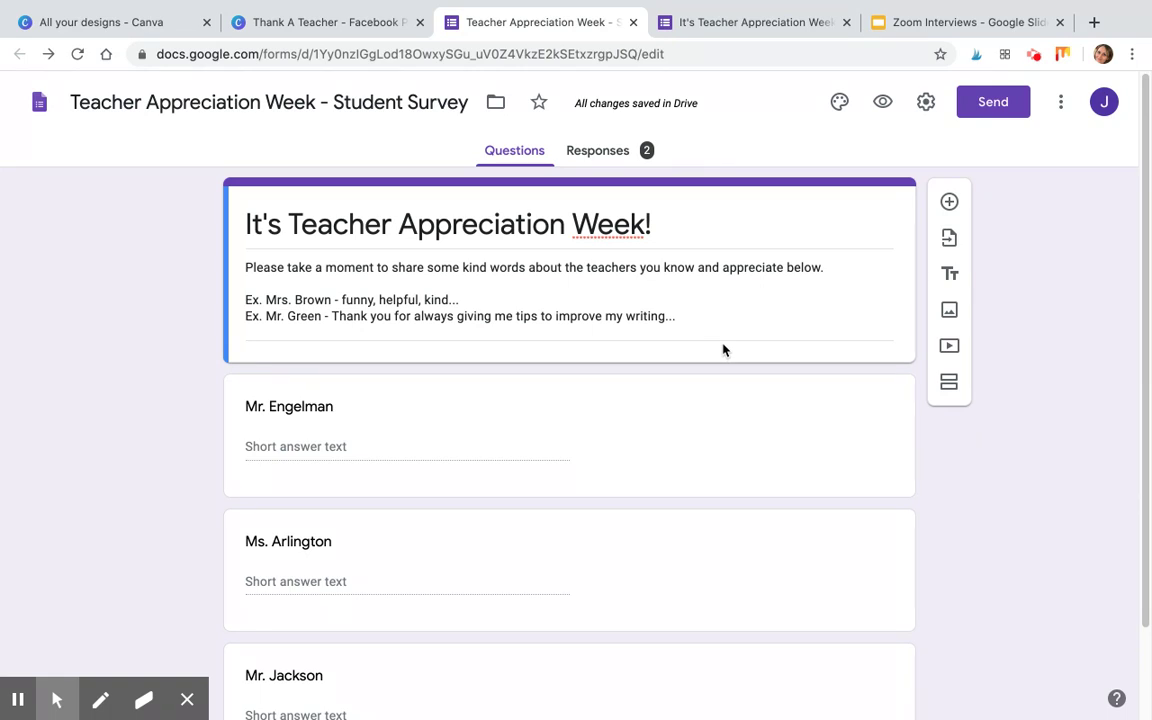
Scroll through the student survey to locate the Mr. Engelman question.
scroll(440, 520, down, 1)
scroll(500, 555, up, 1)
scroll(437, 490, down, 1)
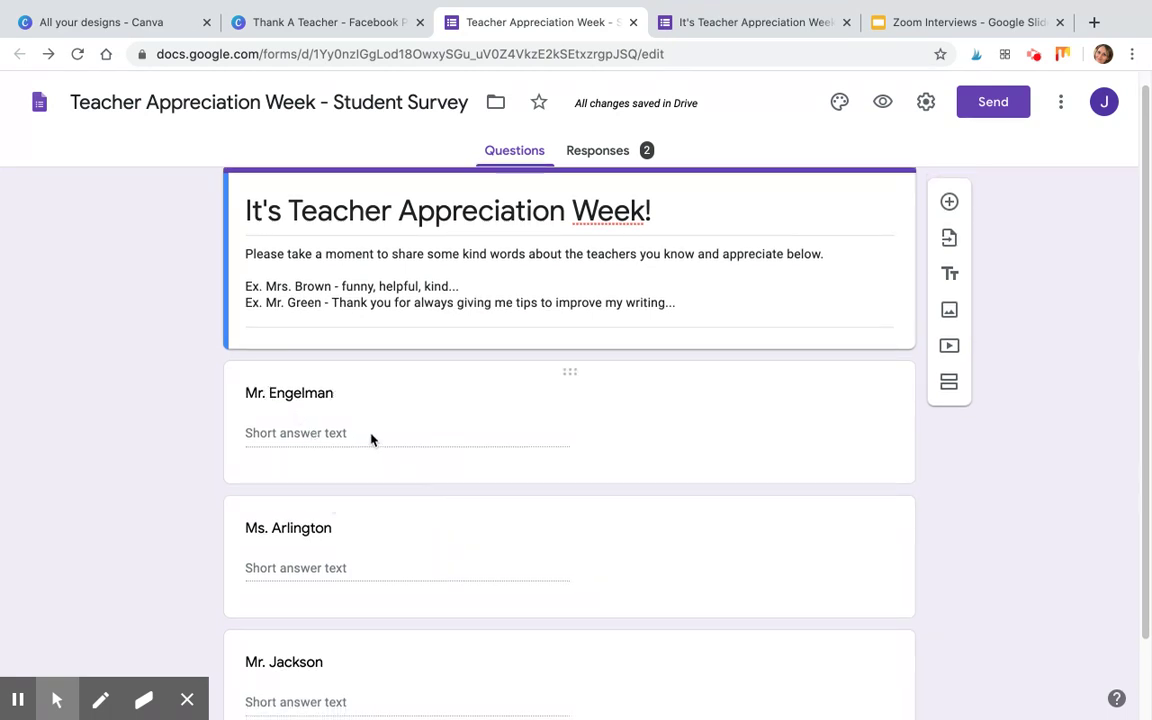
click(476, 447)
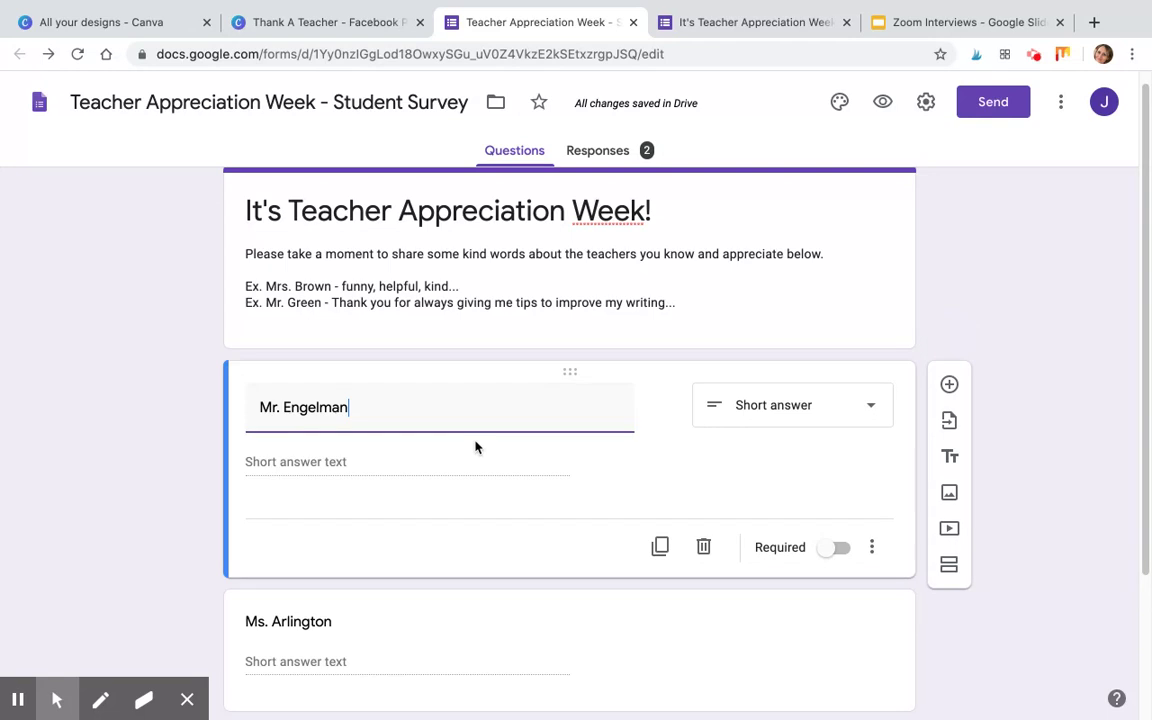
click(875, 413)
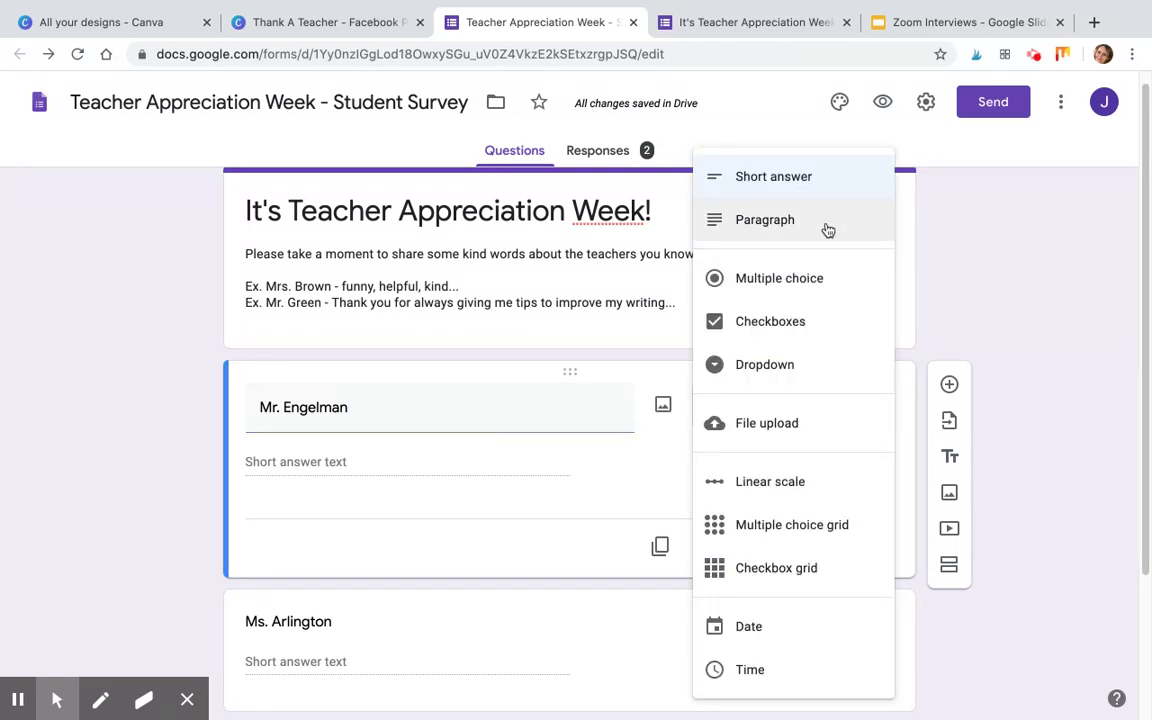
click(812, 190)
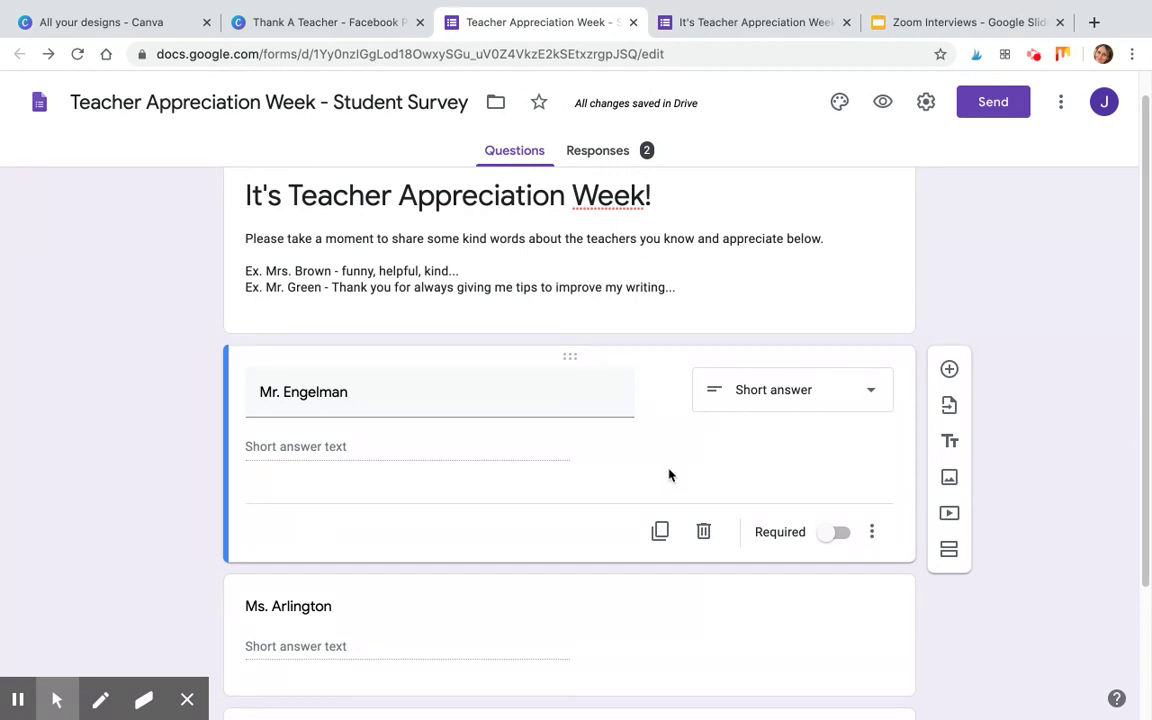
scroll(670, 475, down, 1)
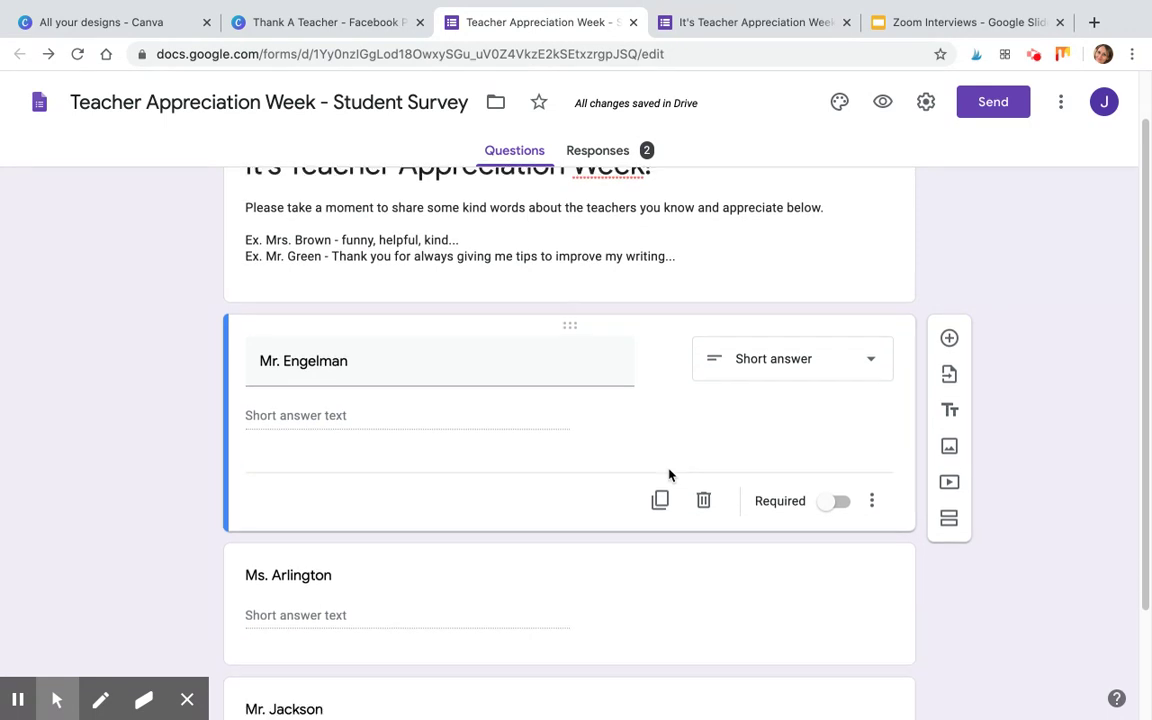
scroll(670, 475, down, 4)
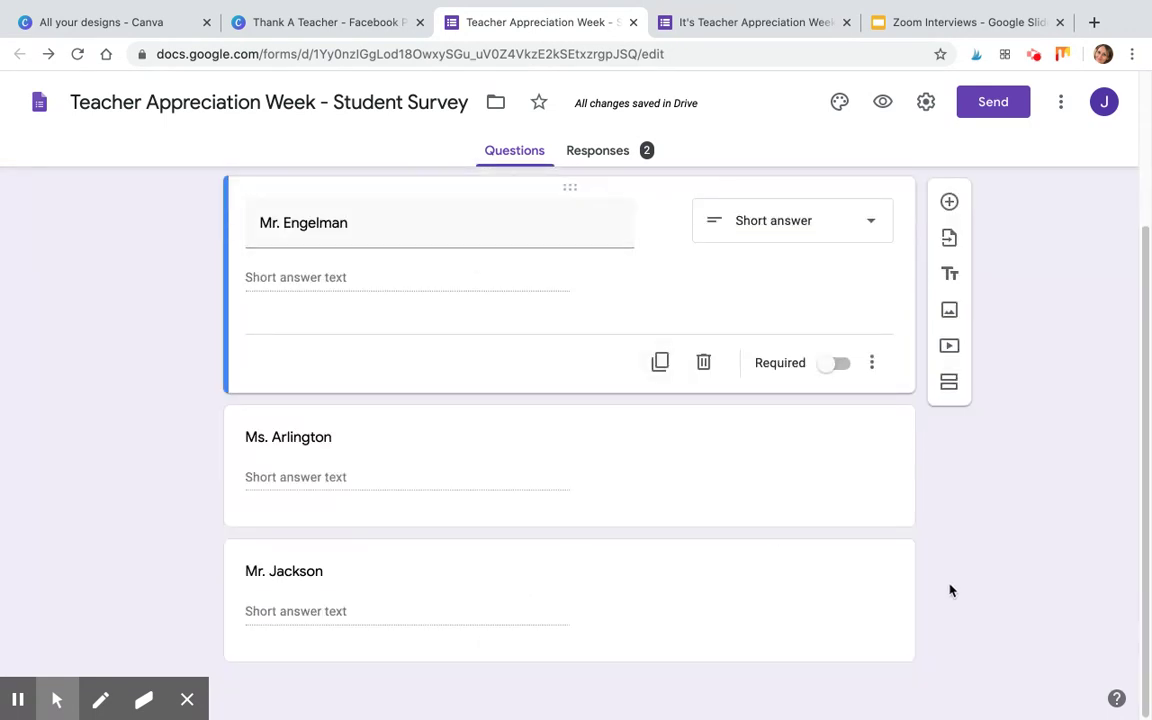
scroll(567, 519, up, 1)
scroll(567, 519, up, 4)
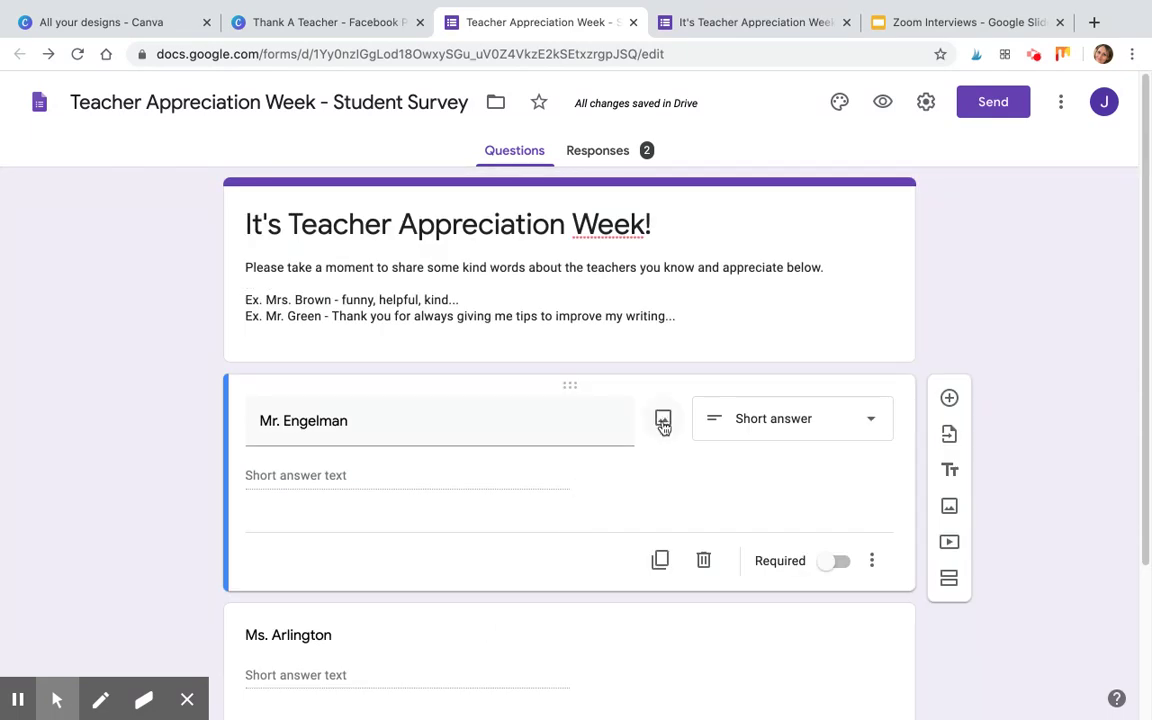
scroll(890, 672, down, 3)
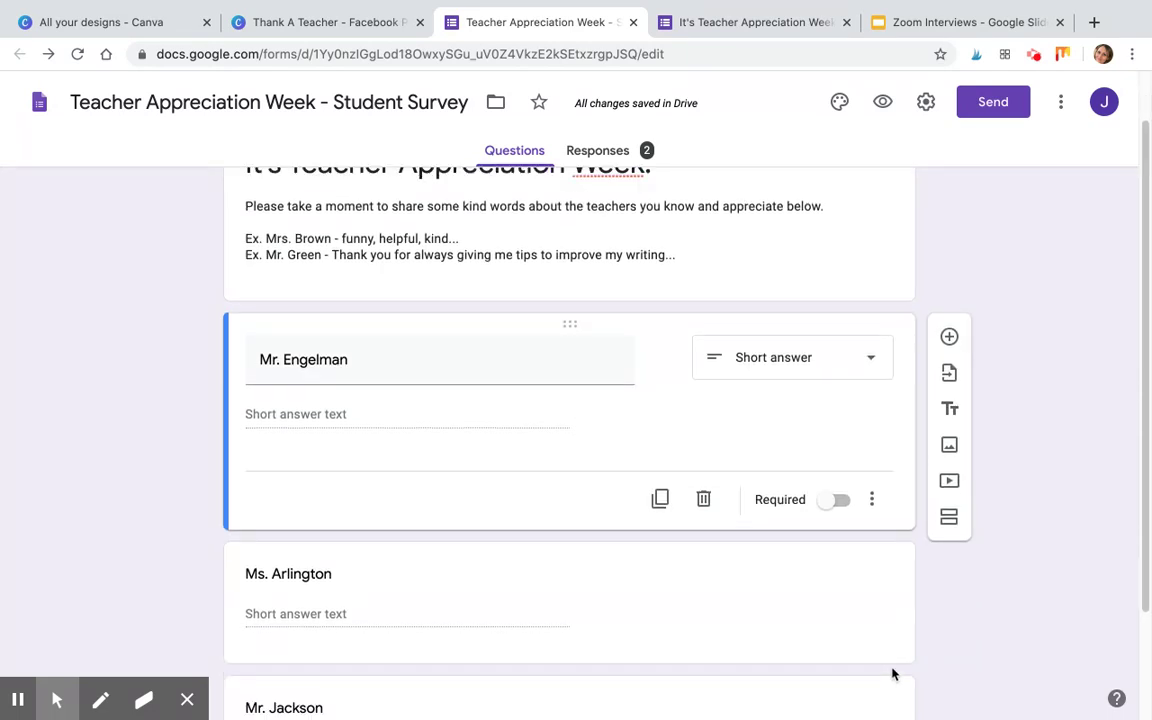
scroll(882, 666, down, 1)
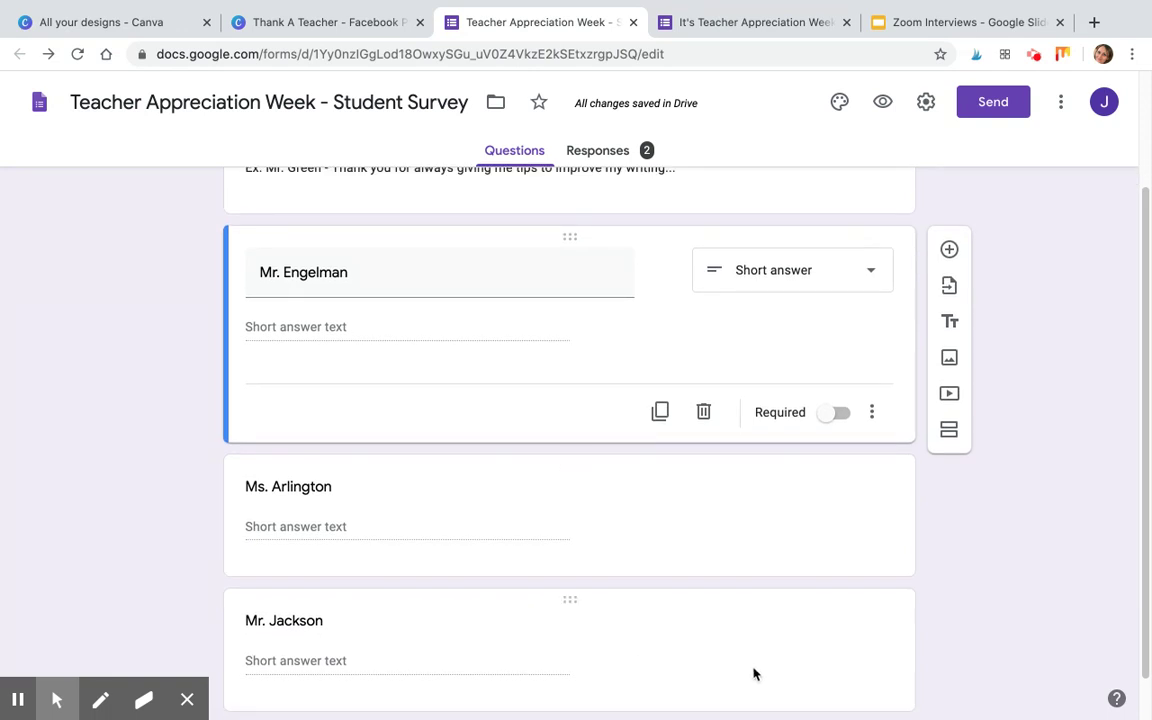
scroll(749, 673, up, 4)
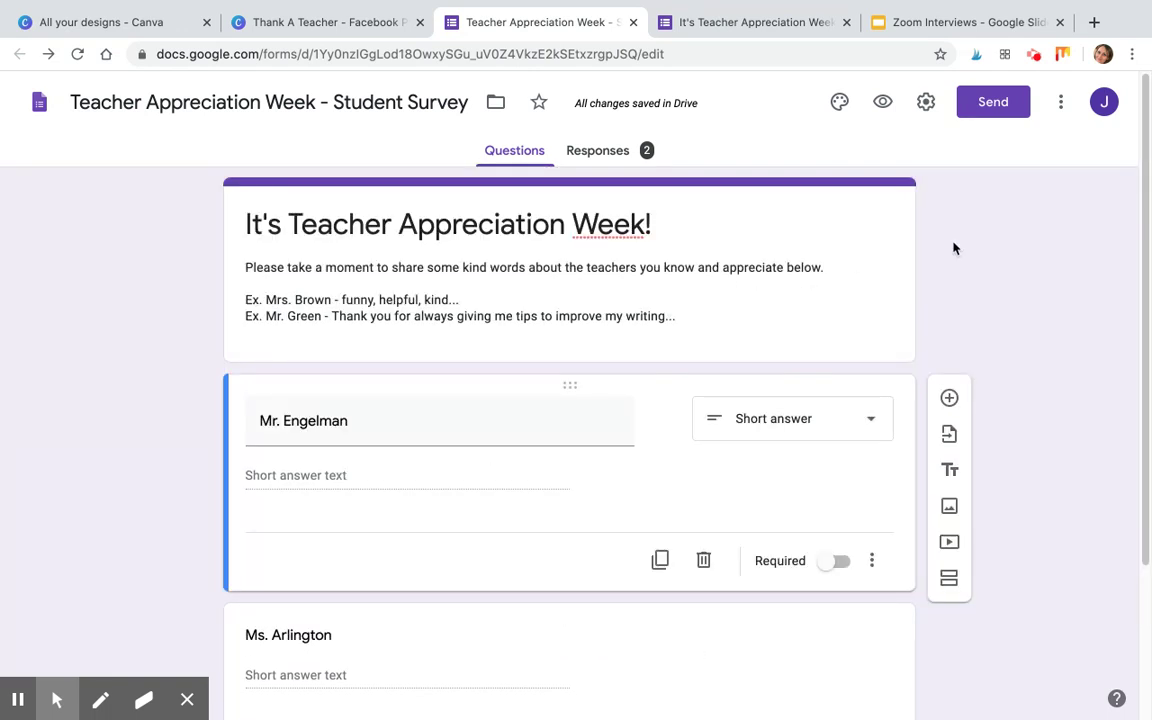
Turn on email address collection and generate a shortened survey link.
click(1001, 113)
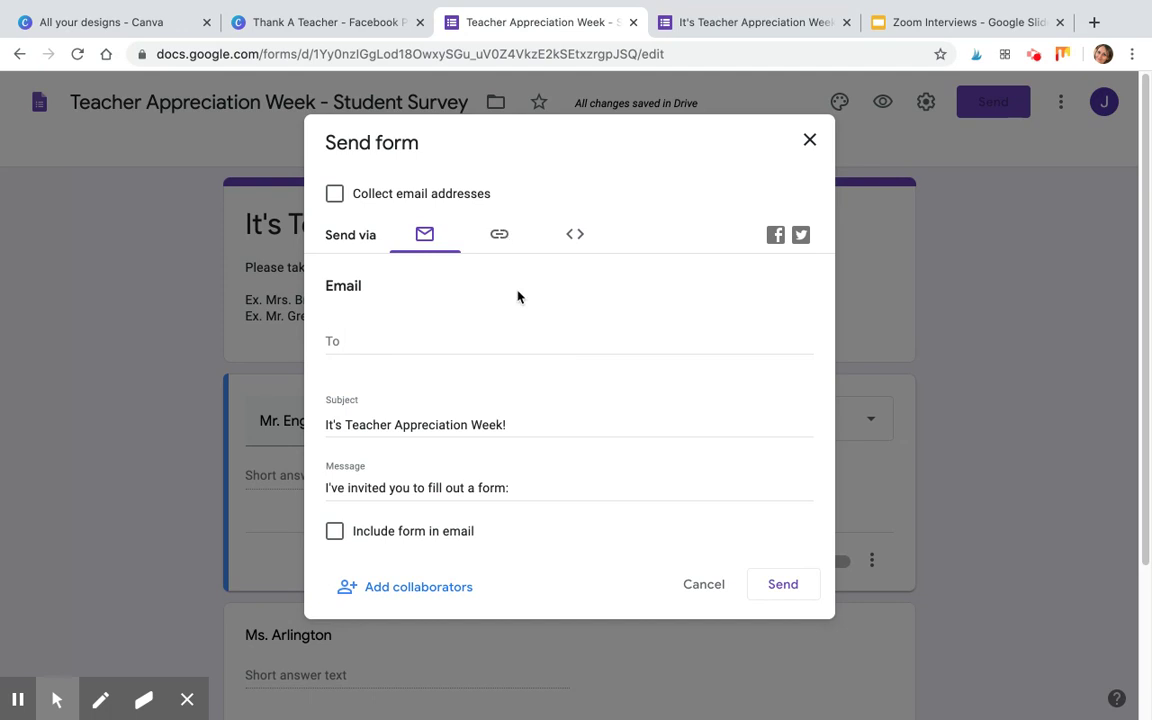
click(336, 196)
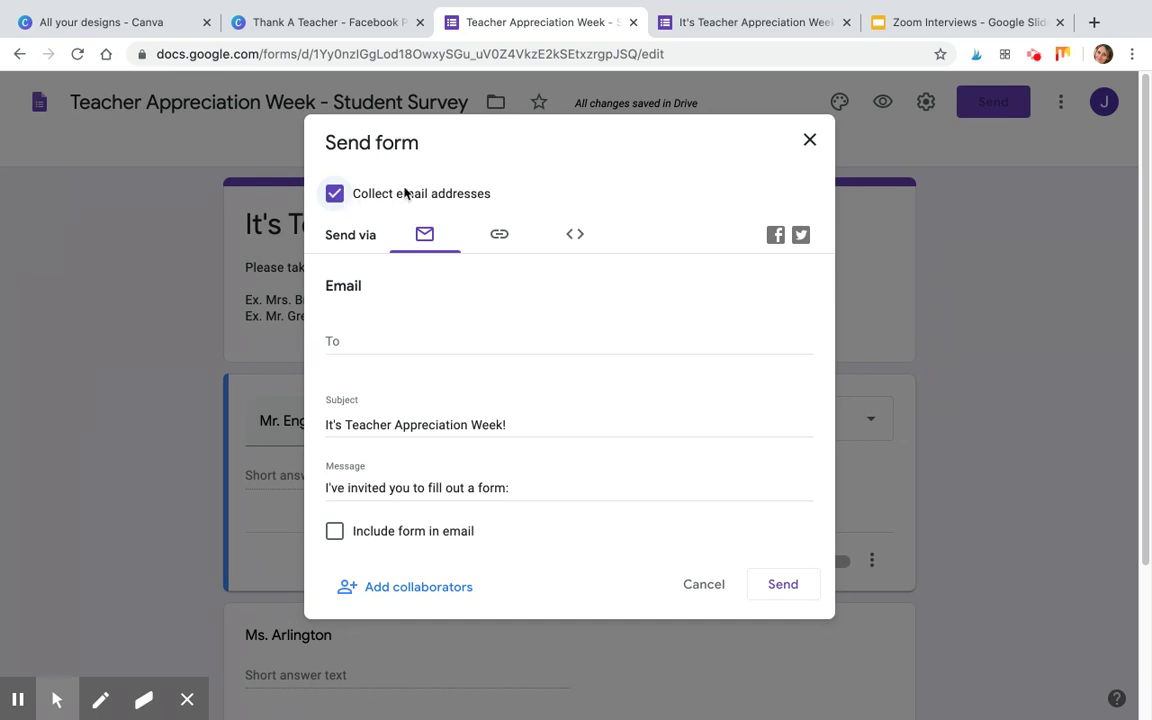
click(500, 236)
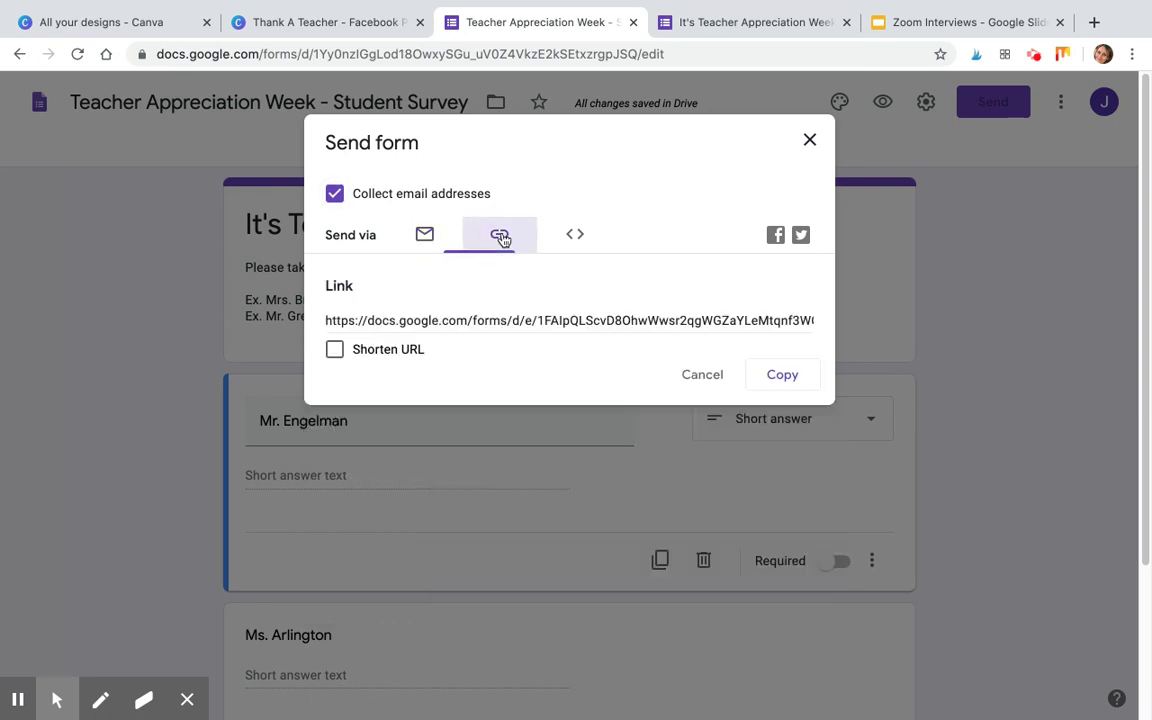
click(335, 352)
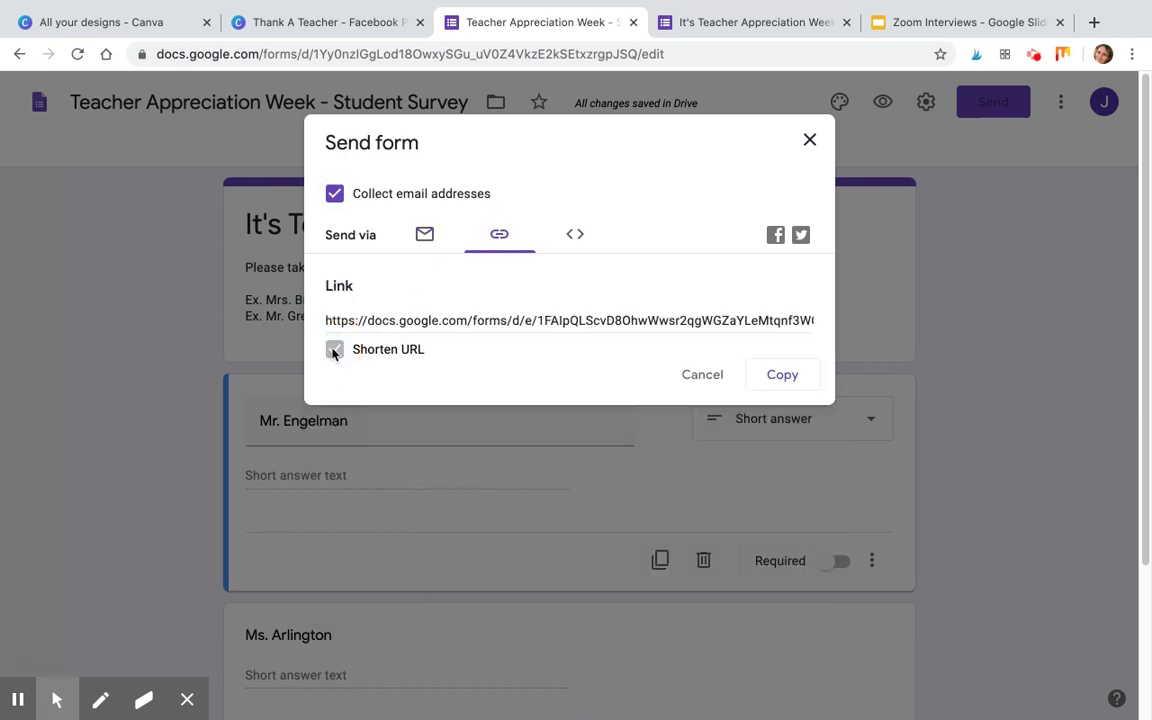
Select the shortened link for copying, then switch to the live form's tab.
click(424, 324)
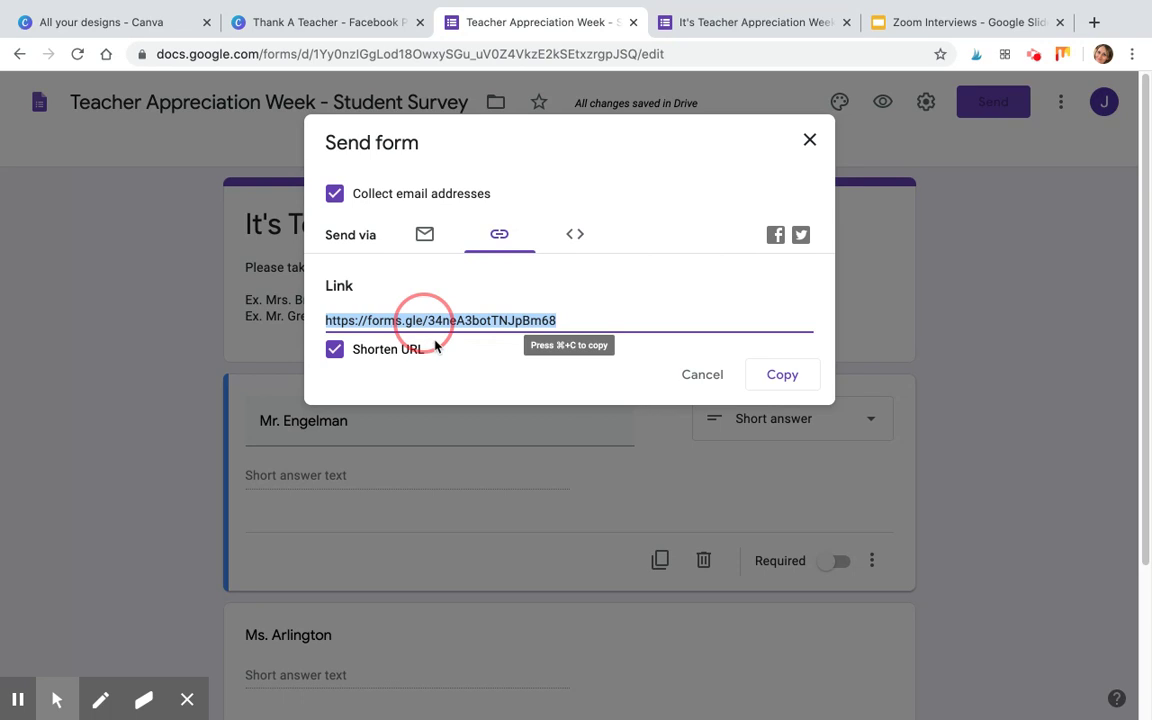
click(771, 315)
click(691, 327)
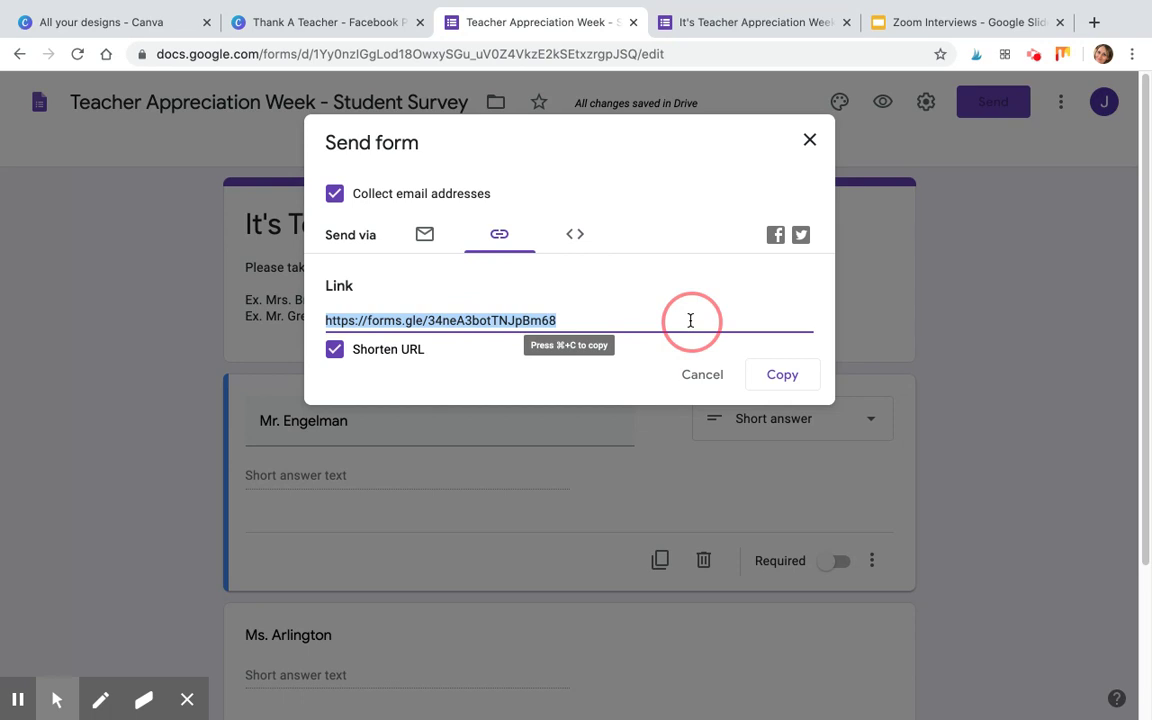
click(810, 140)
click(743, 24)
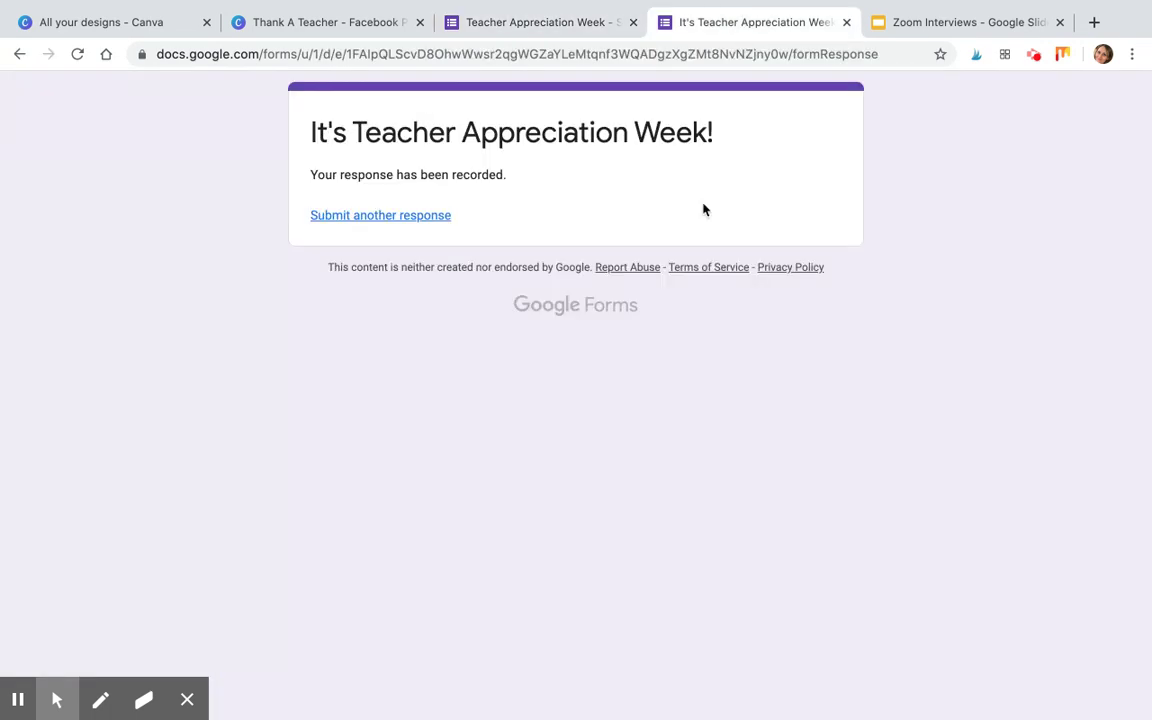
Start a new response and answer the Mr. Engelman question with 'Happy all the time'.
click(423, 222)
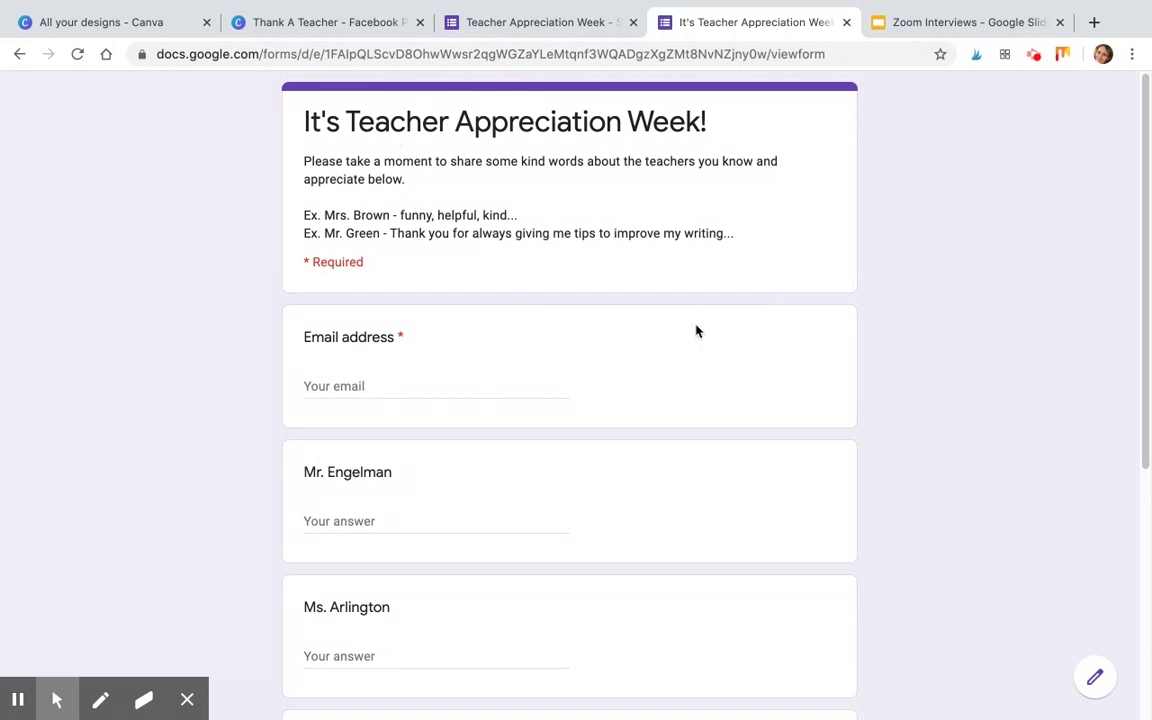
scroll(696, 331, down, 1)
click(306, 379)
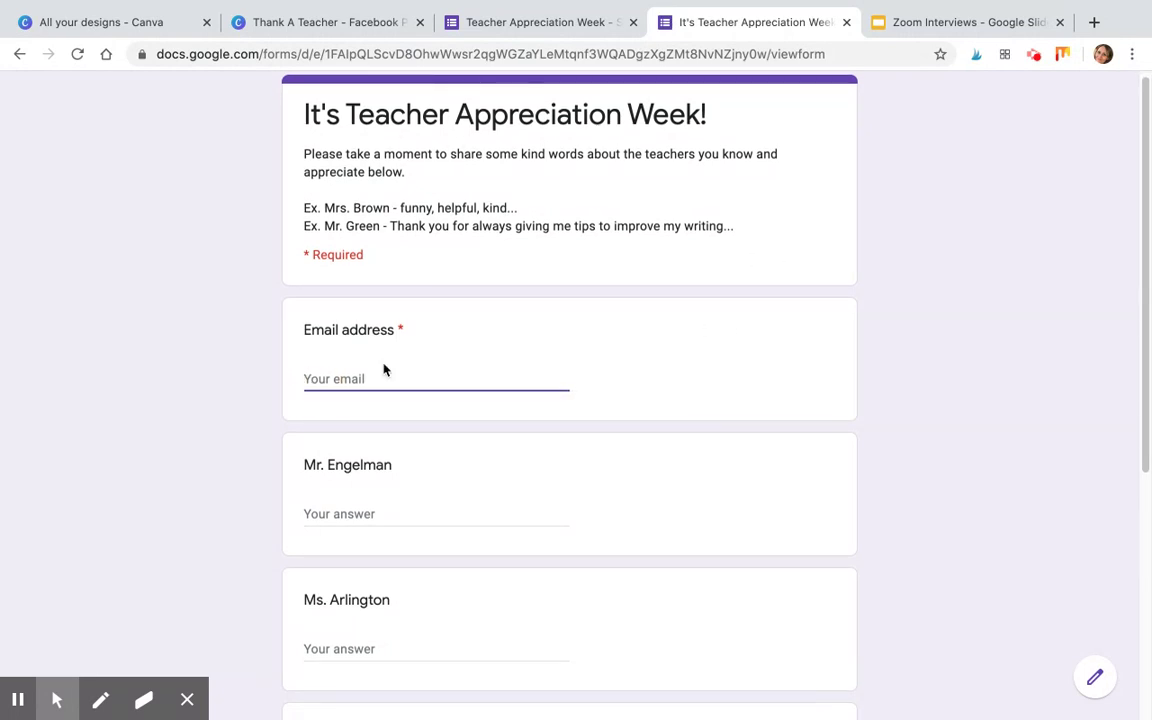
click(774, 373)
scroll(774, 373, down, 5)
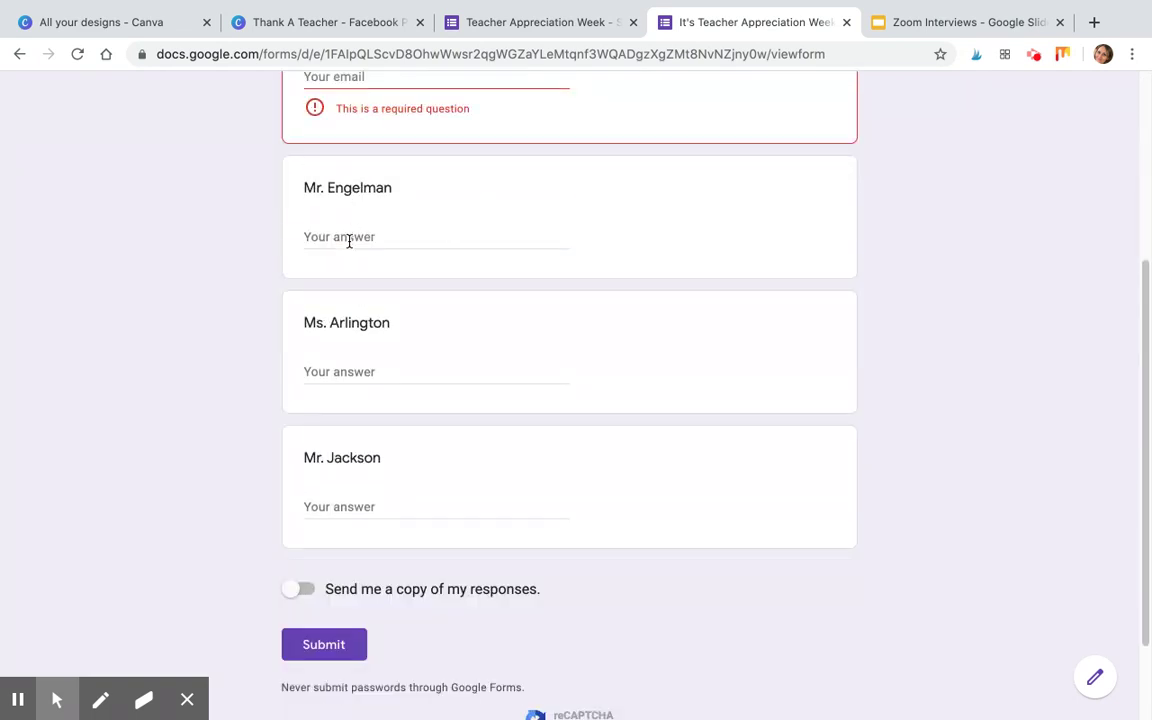
click(328, 235)
text(Happy all the time)
Answer Ms. Arlington with 'You have fun shoes' and Mr. Jackson with 'Best dancer at Eastmont!!'.
click(455, 371)
text(IU)
key(BackSpace)
key(BackSpace)
key(BackSpace)
text(Yo)
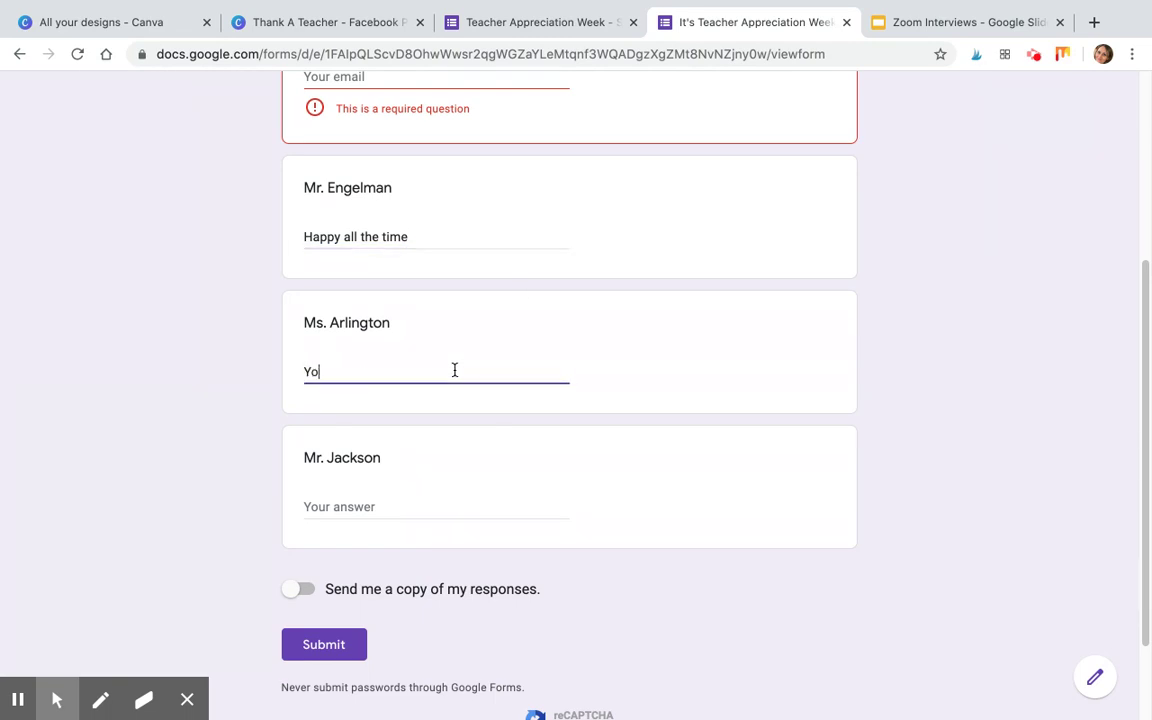
text(u have fun shoes)
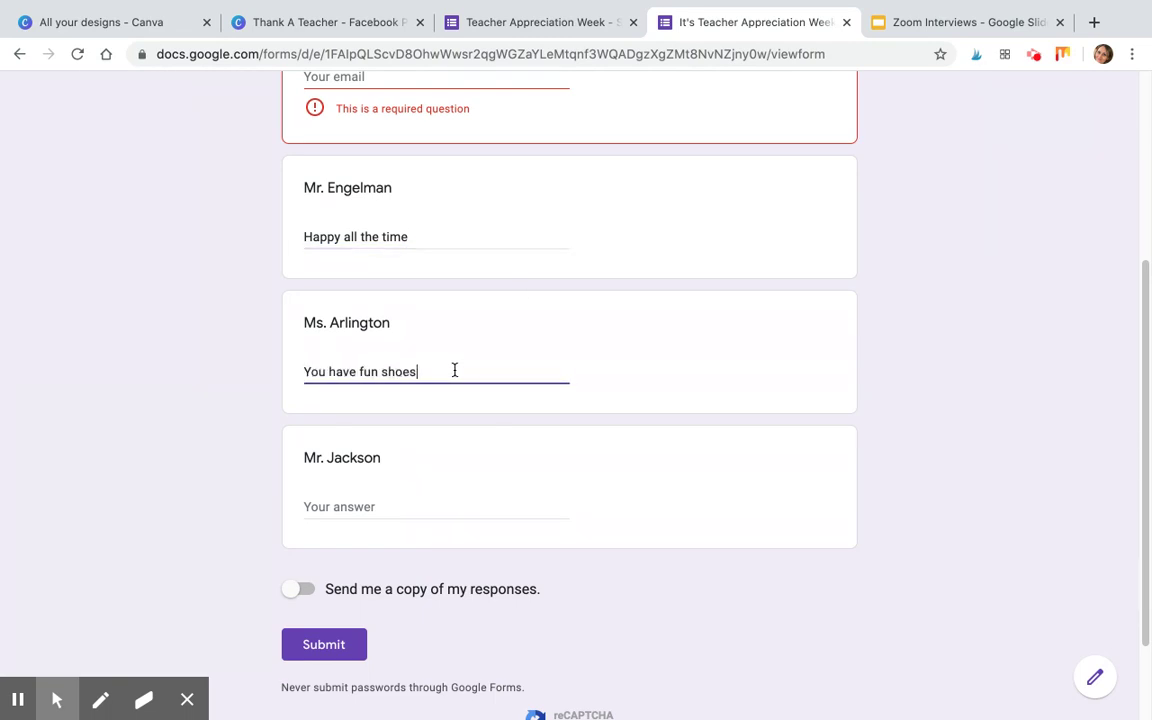
click(398, 489)
click(364, 506)
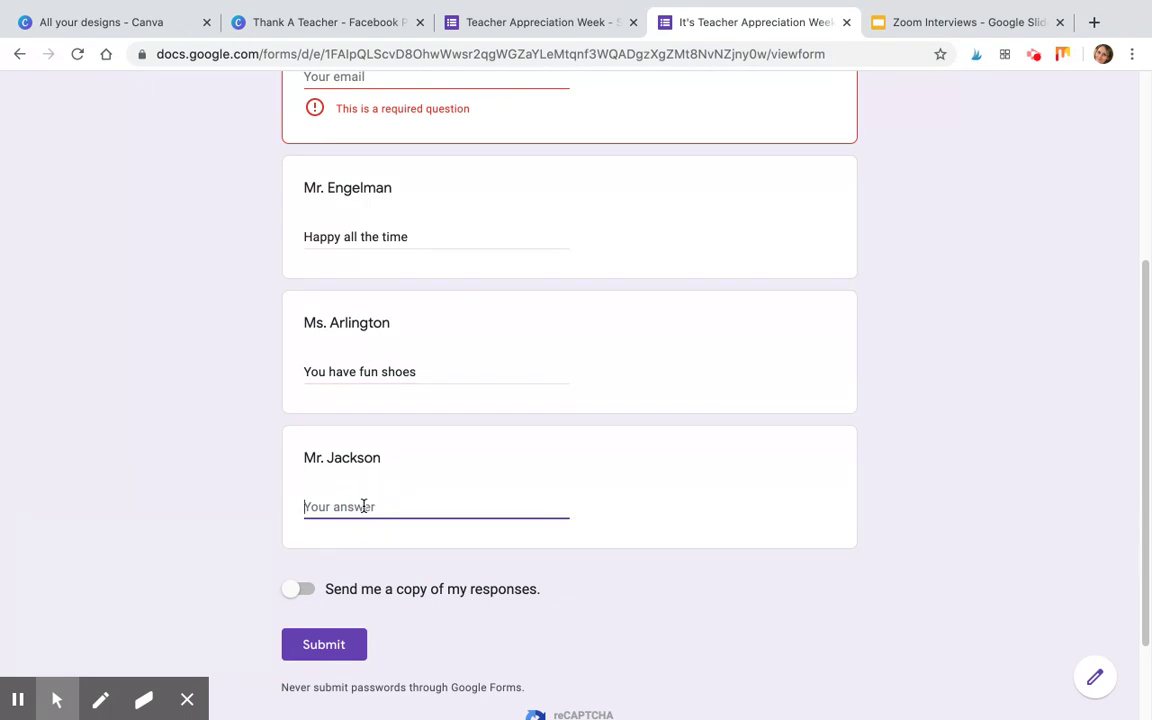
text(Best dancer at Eastmont!!!)
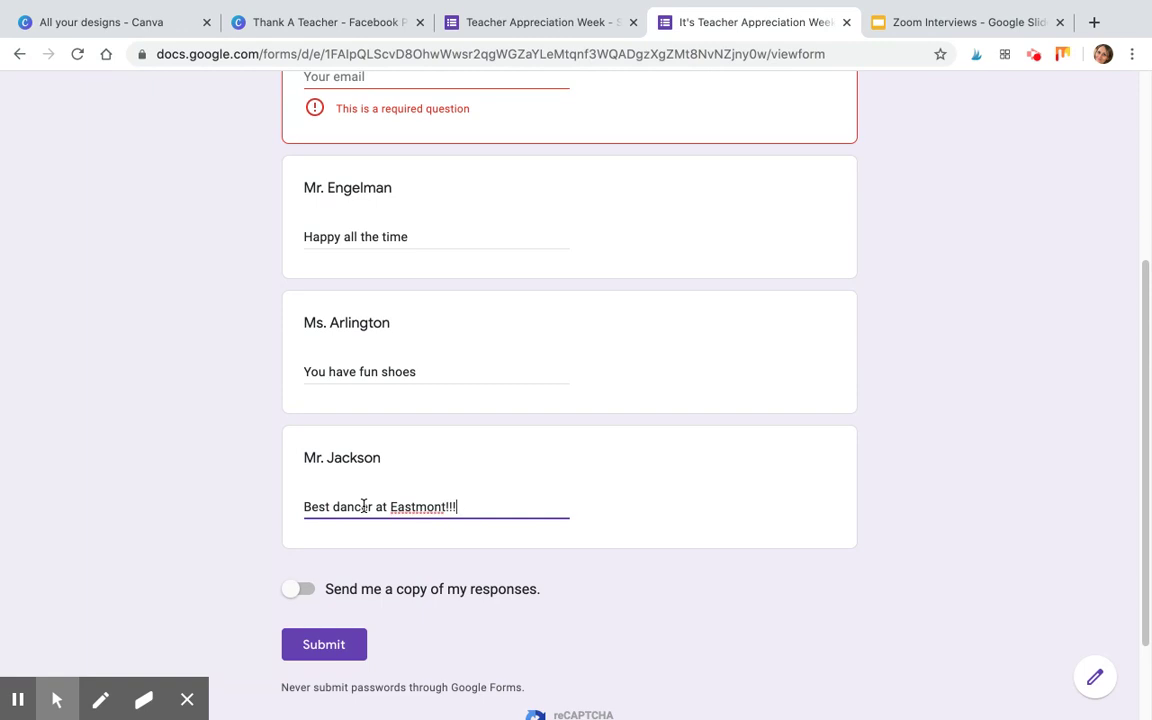
Fill in the required email address field and submit the test response.
click(323, 646)
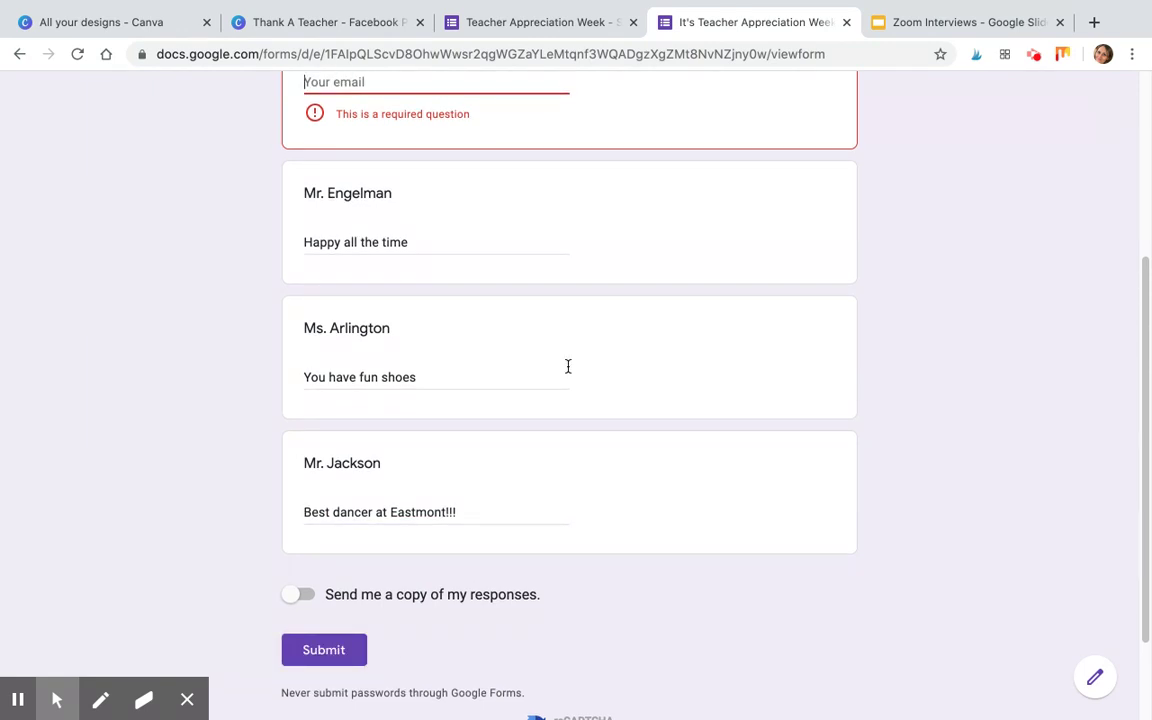
click(463, 231)
text(fake@y)
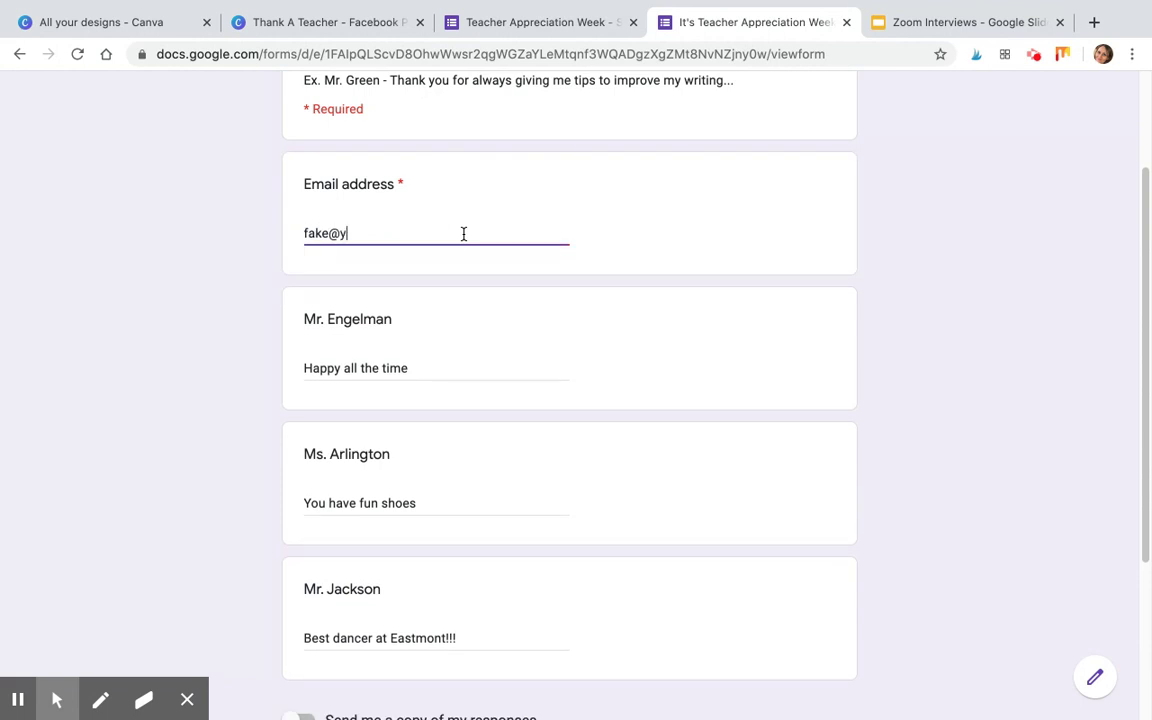
text(mail.com)
scroll(568, 399, down, 5)
click(321, 527)
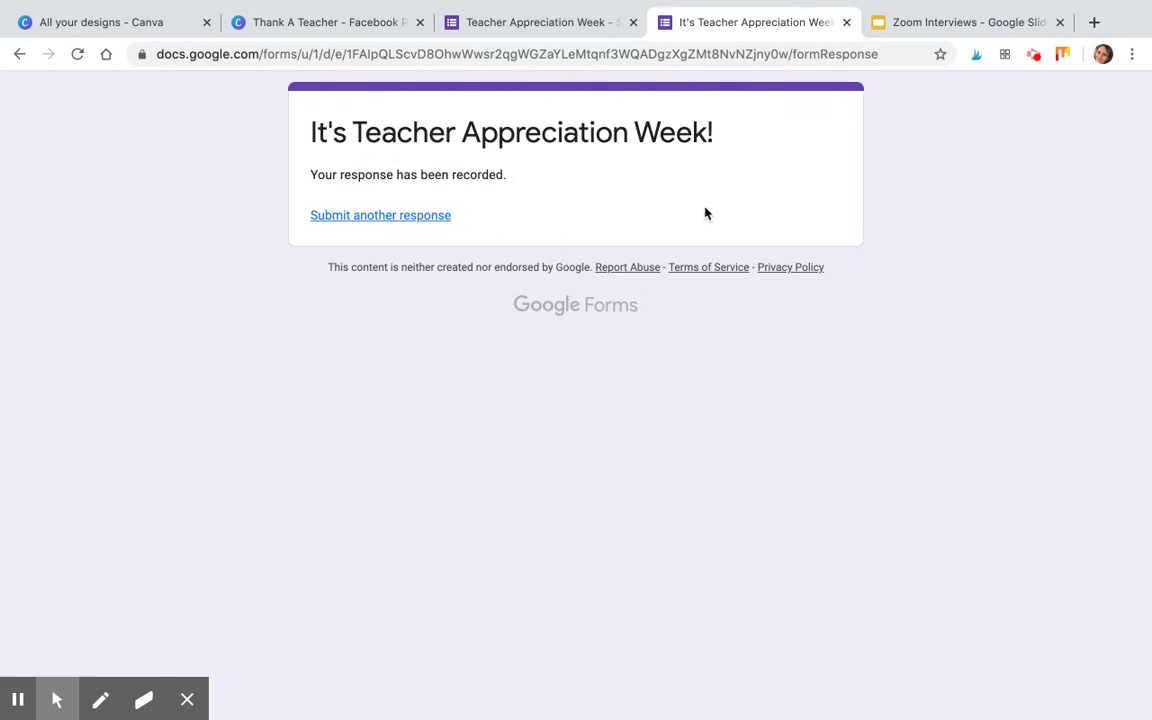
Review the three responses in the editor's Responses summary, then open them in Google Sheets.
click(535, 24)
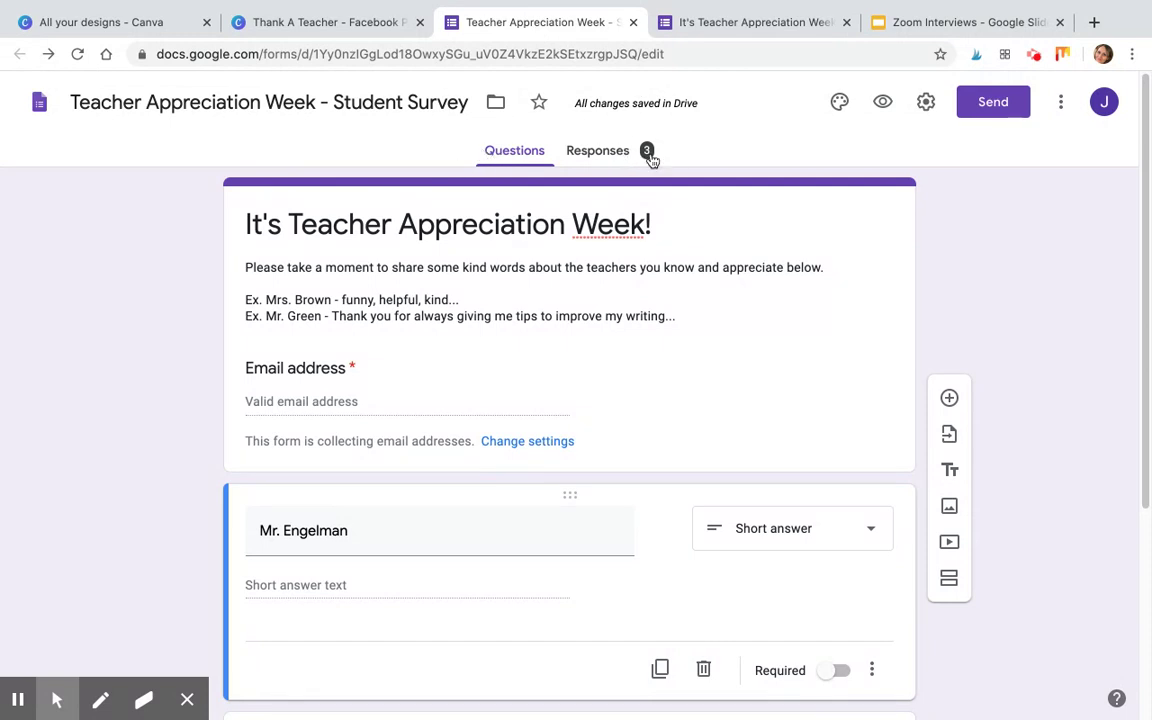
click(599, 152)
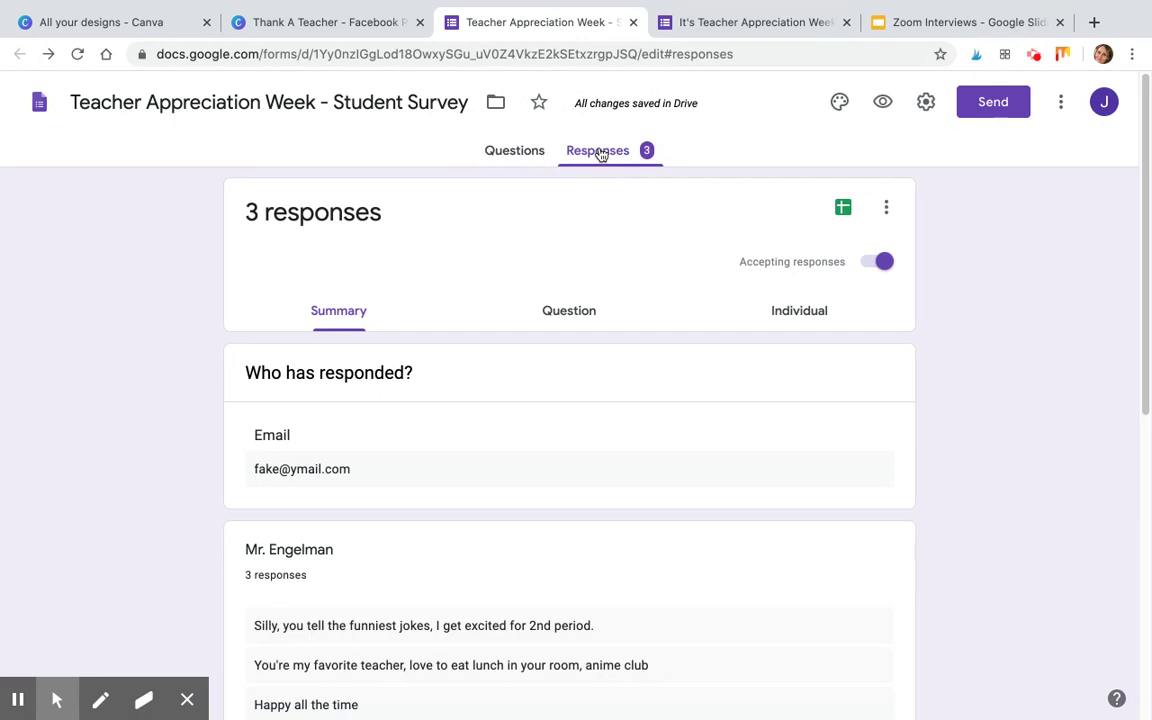
scroll(516, 420, down, 4)
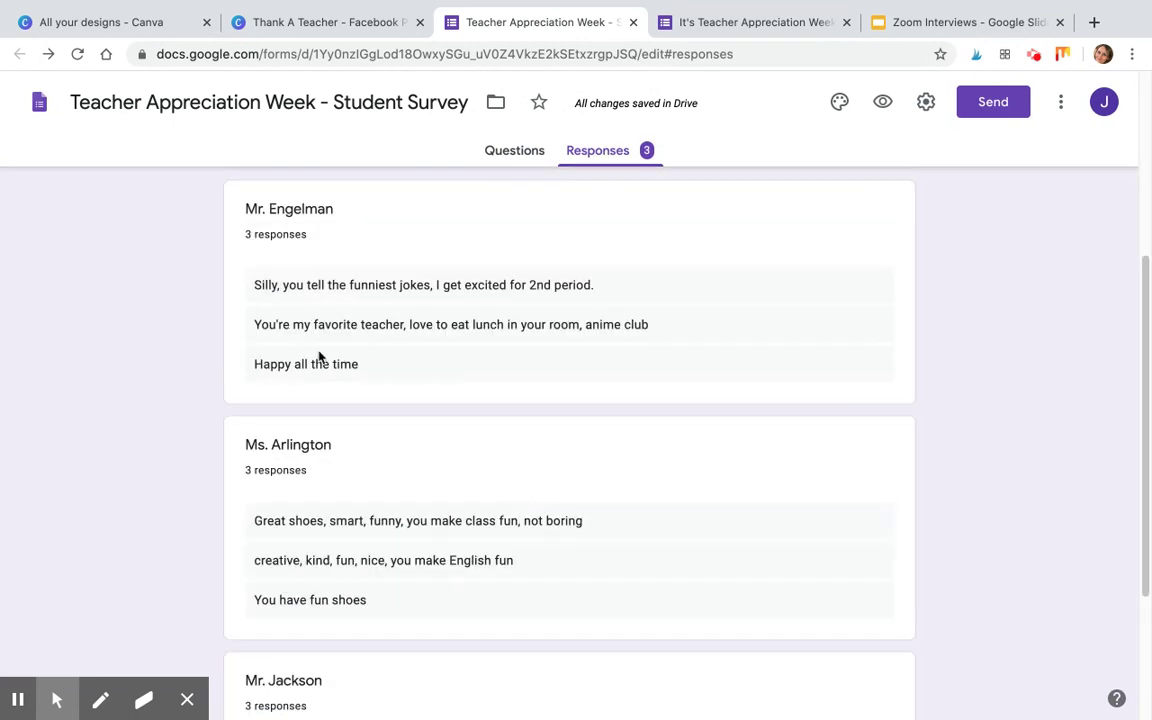
scroll(510, 600, down, 2)
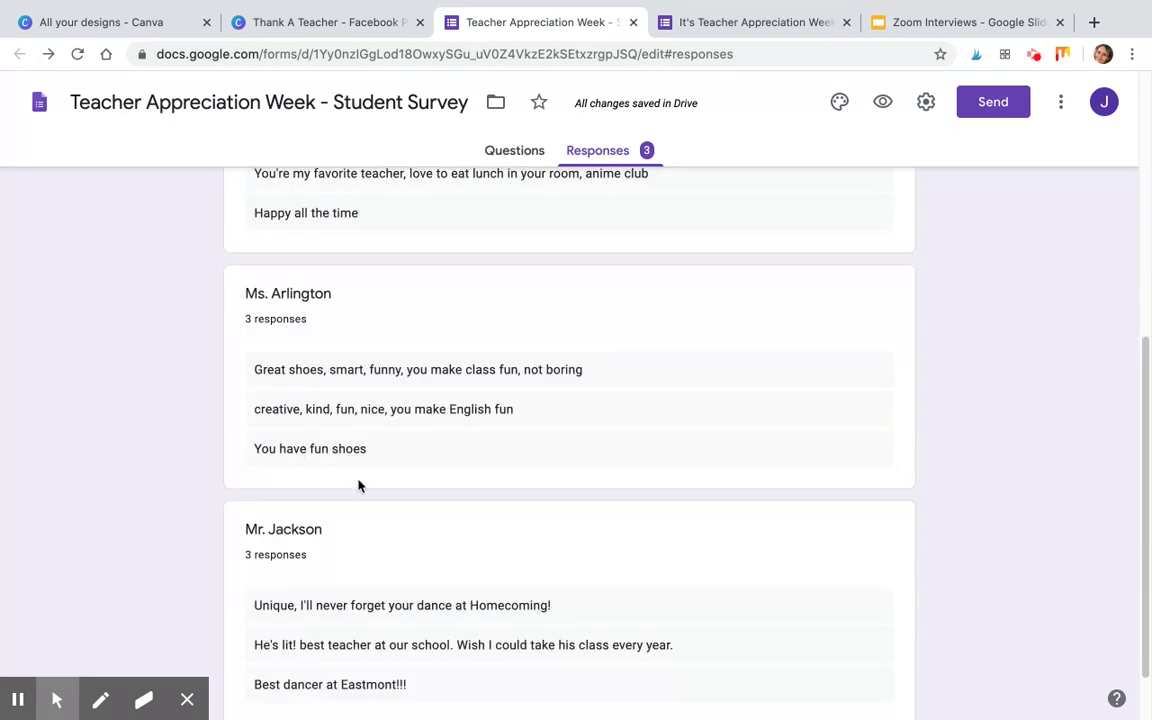
scroll(553, 517, up, 5)
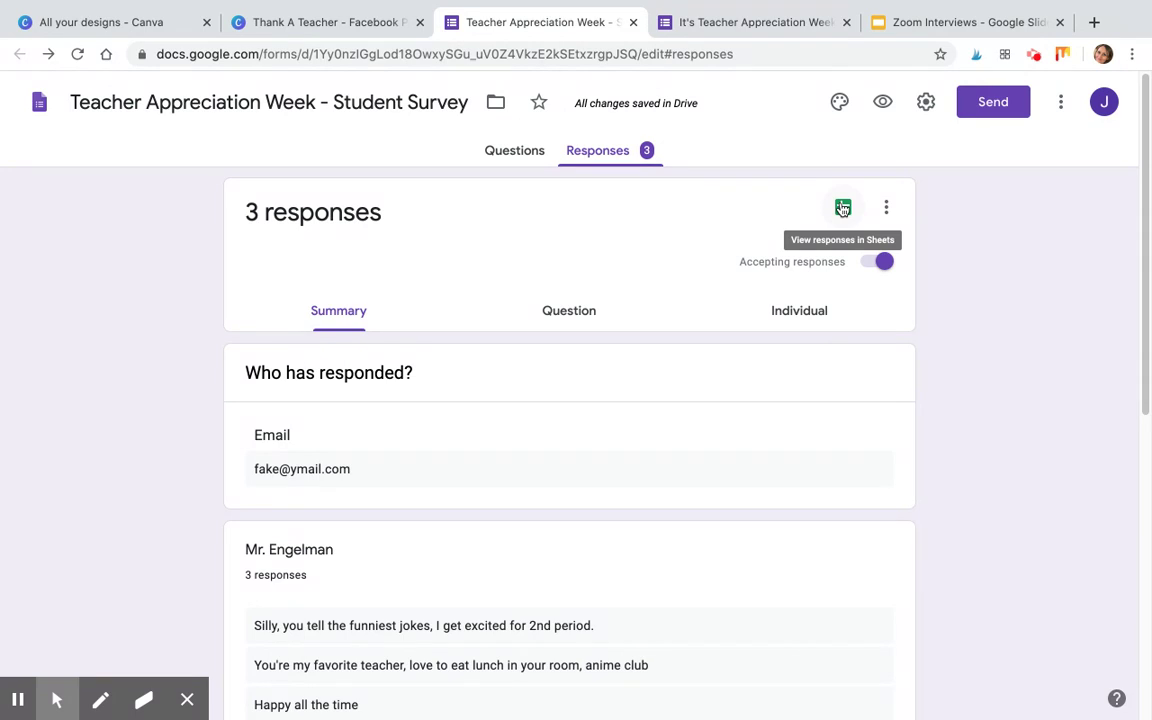
click(843, 208)
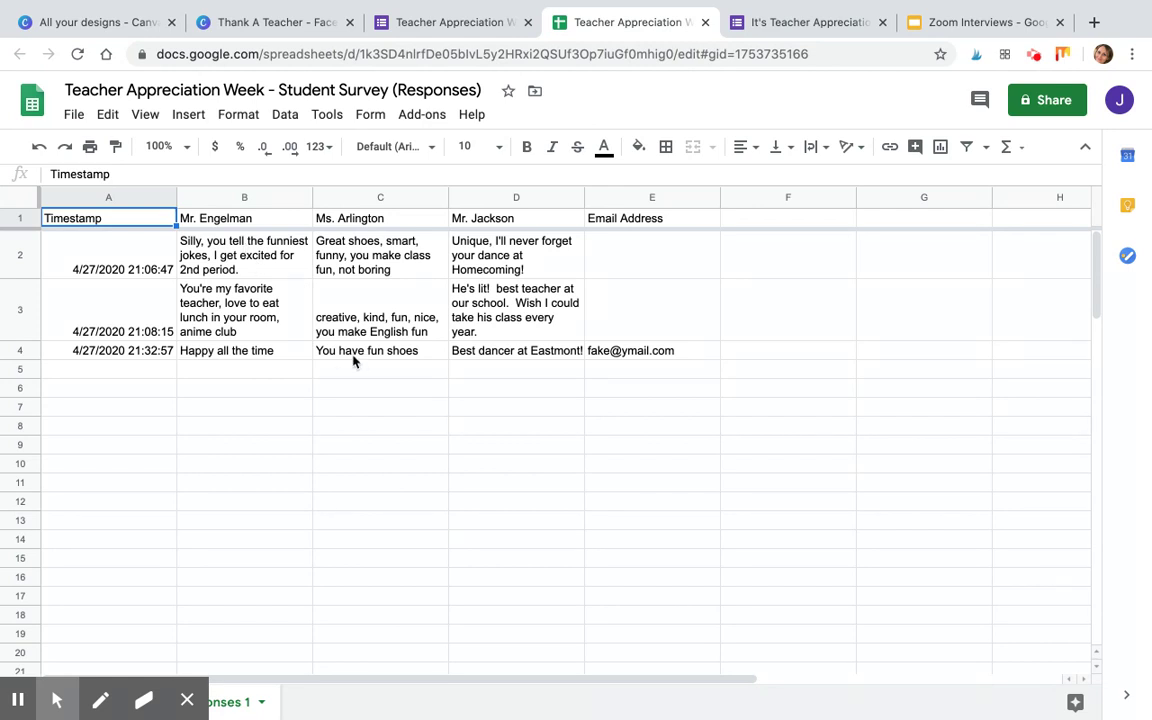
Select column B, which holds all of Mr. Engelman's comments.
click(190, 197)
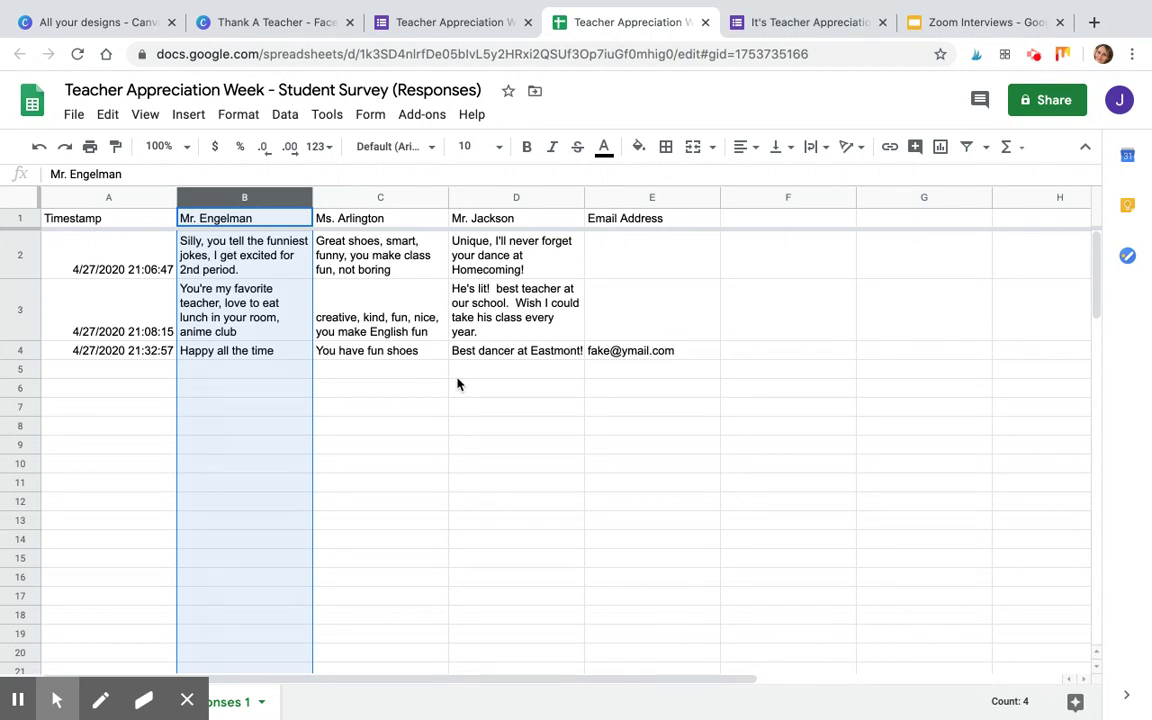
Switch to Canva and go to its home page.
click(81, 27)
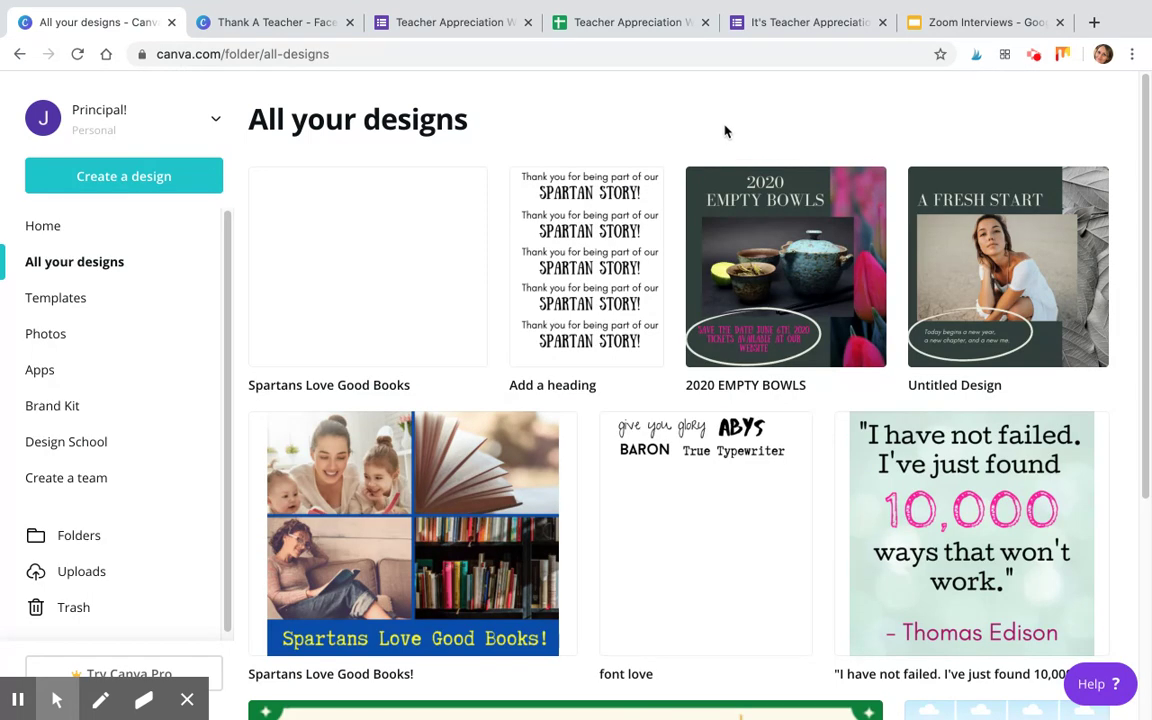
click(45, 227)
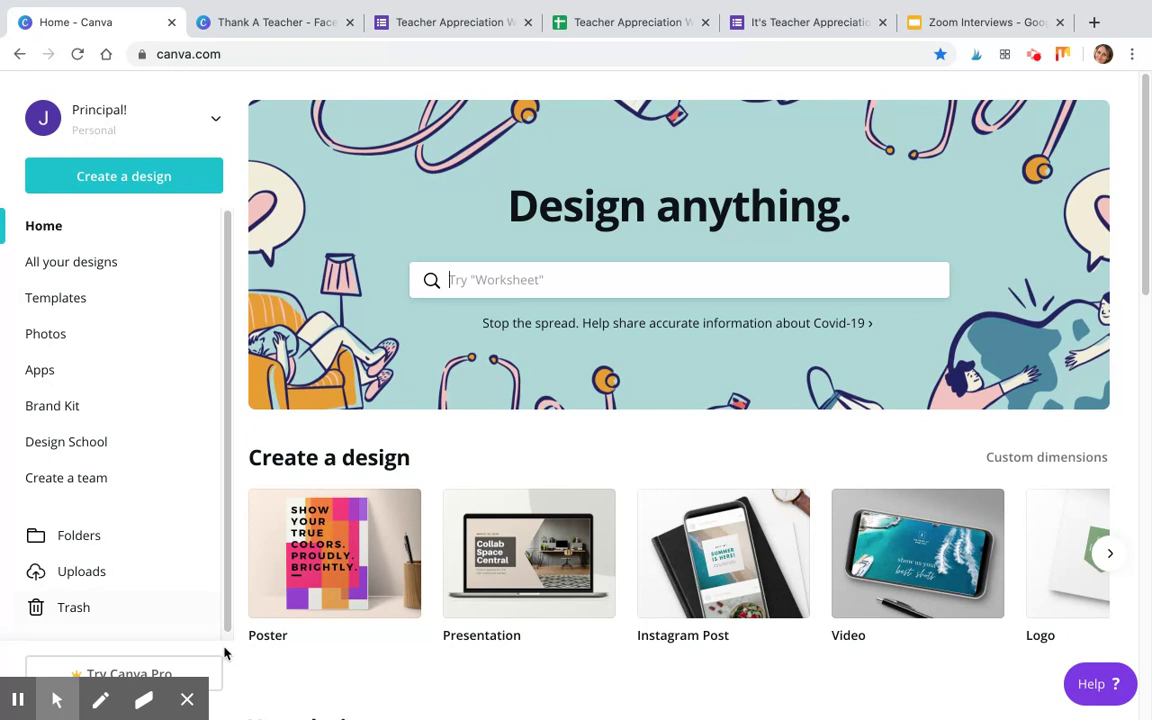
mouse_move(174, 636)
click(188, 700)
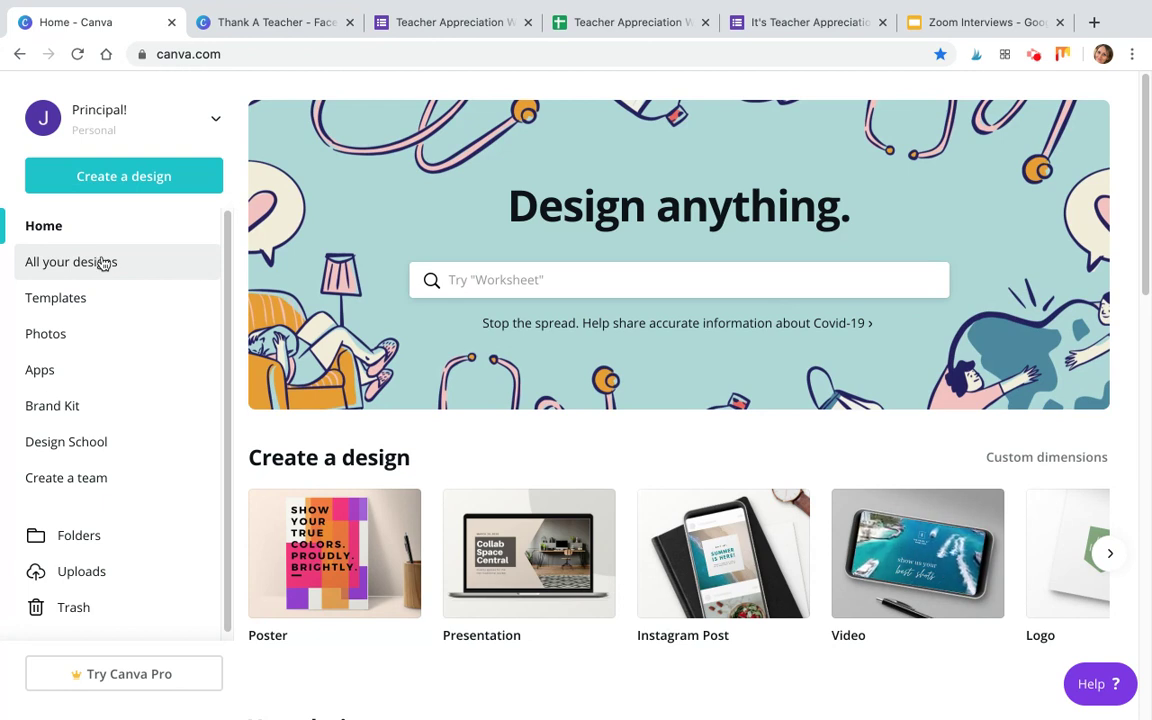
Enter custom design dimensions of 8.5 × 11 inches.
click(104, 183)
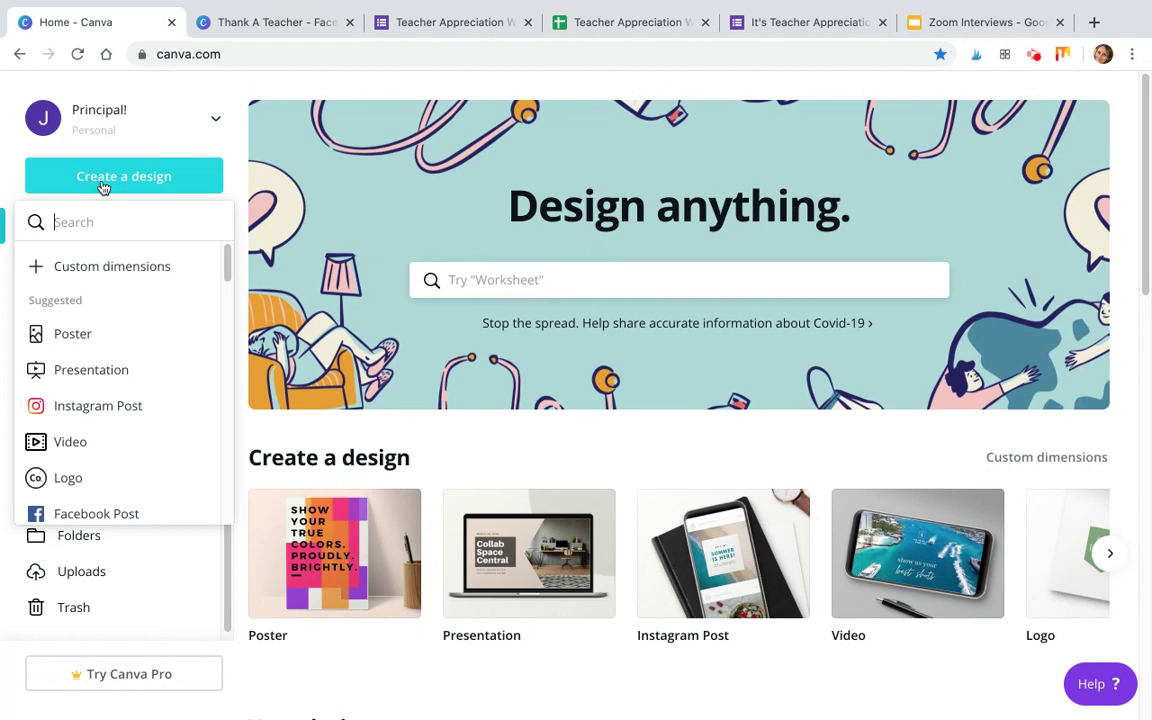
scroll(110, 357, down, 5)
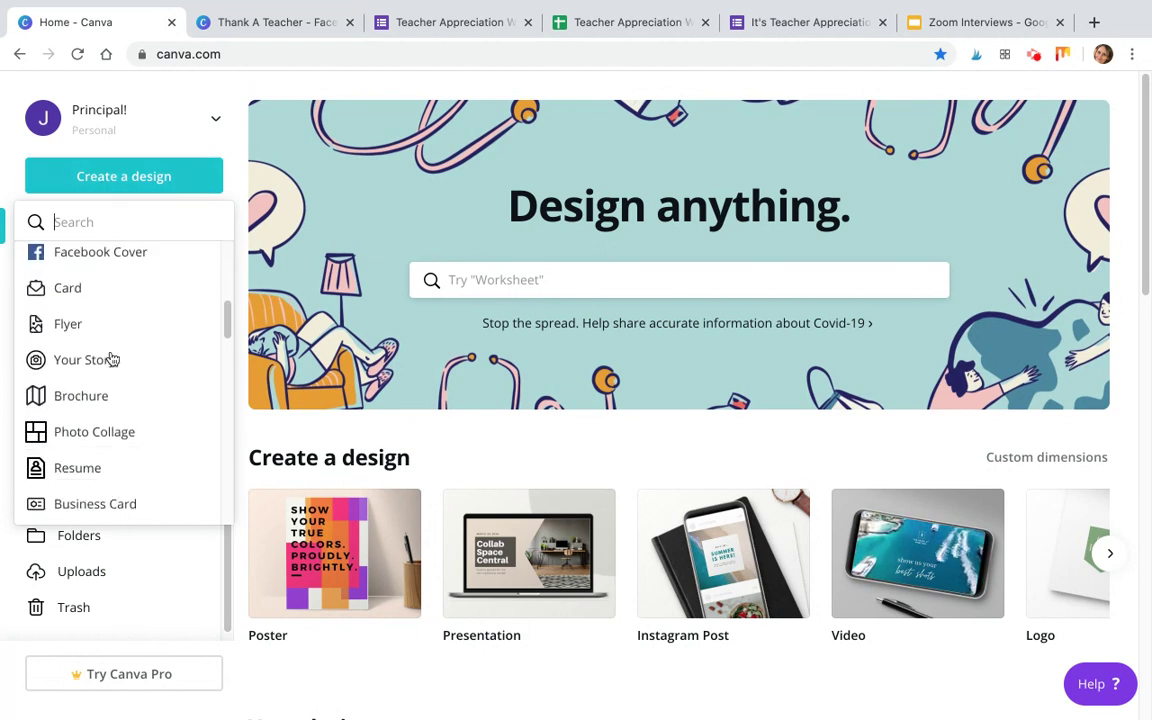
scroll(112, 360, down, 2)
scroll(113, 360, up, 7)
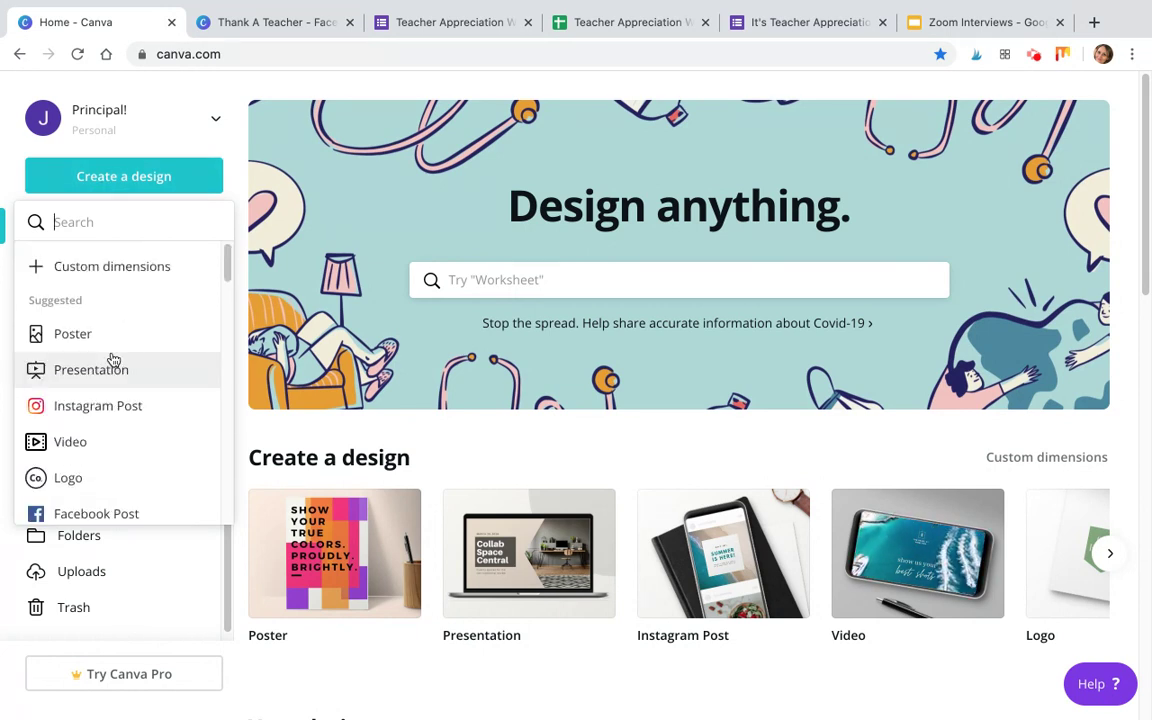
click(37, 268)
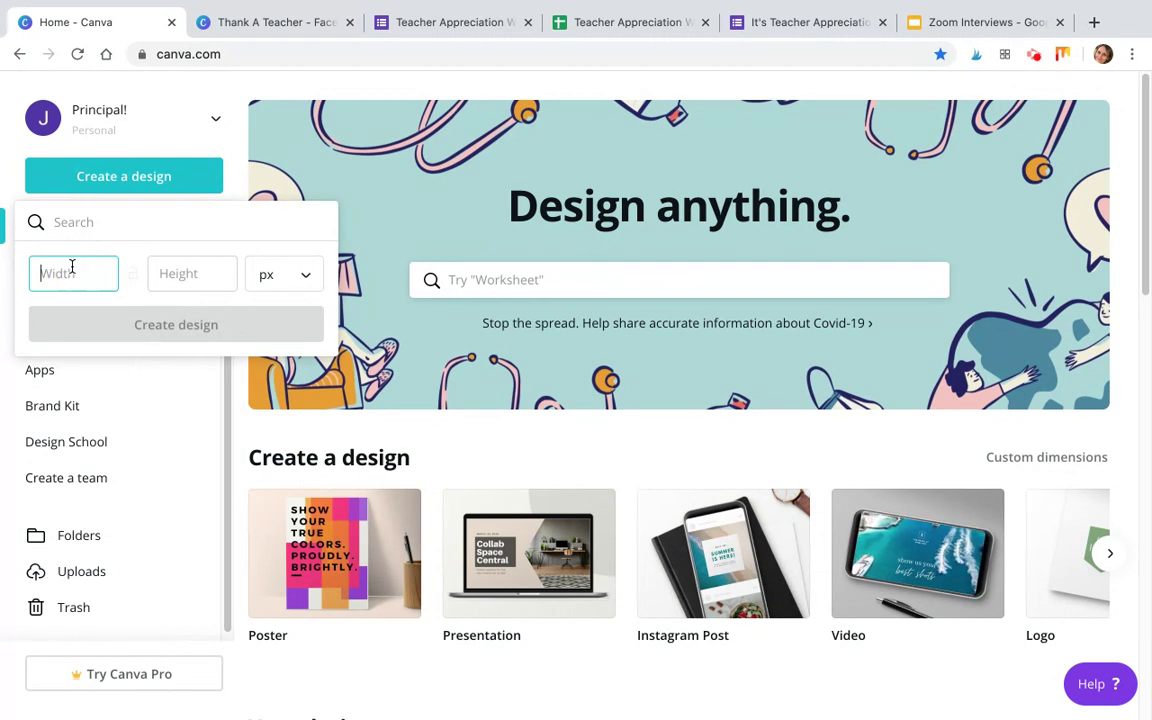
click(306, 276)
click(305, 319)
click(93, 273)
text(8.5)
key(Tab)
text(11)
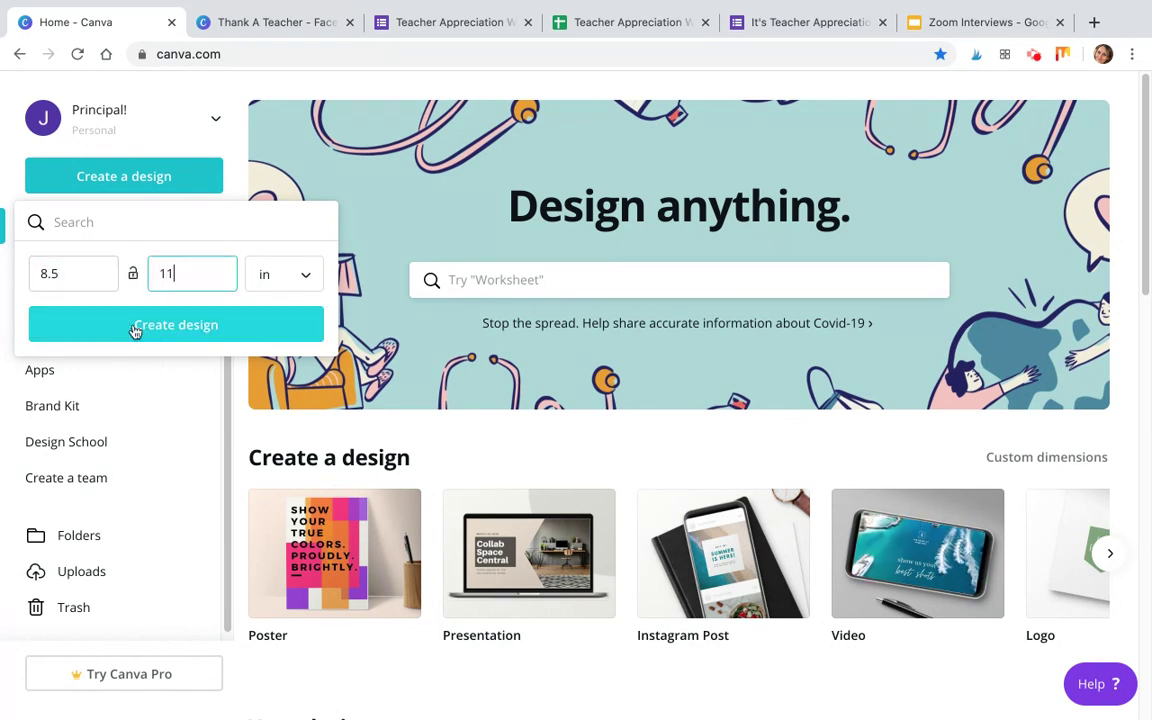
Create the blank 8.5 × 11 in design and start an Elements graphics search.
click(135, 330)
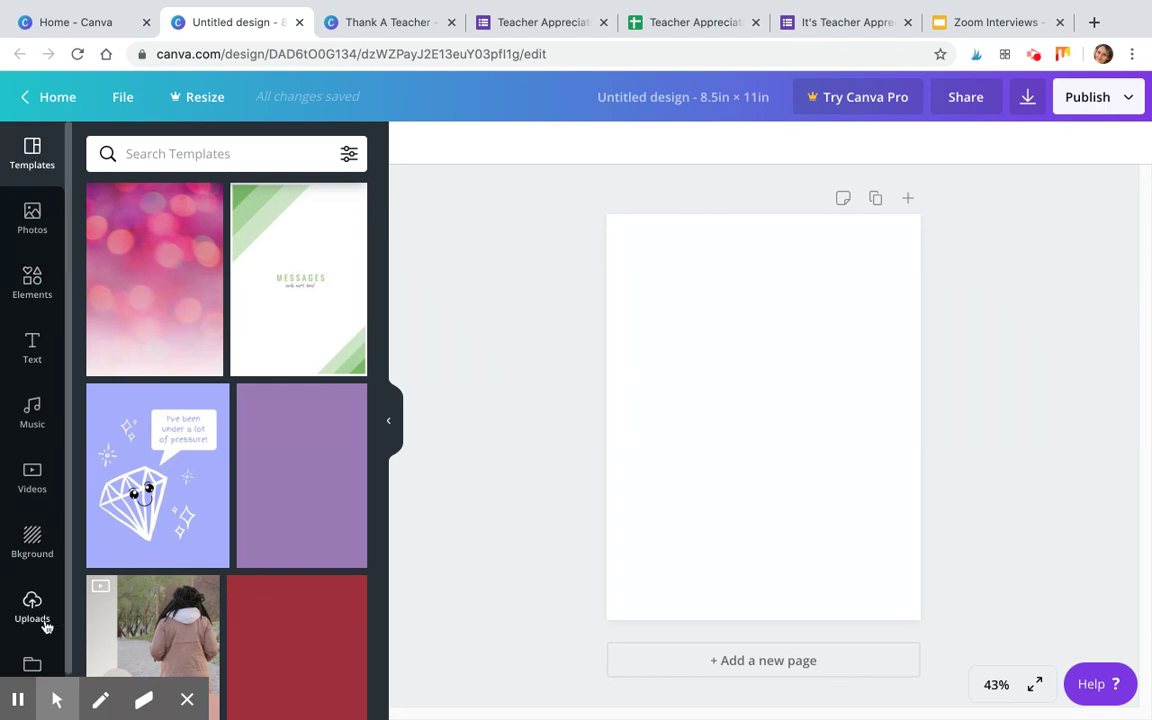
scroll(255, 290, down, 8)
scroll(311, 473, up, 6)
scroll(309, 479, up, 2)
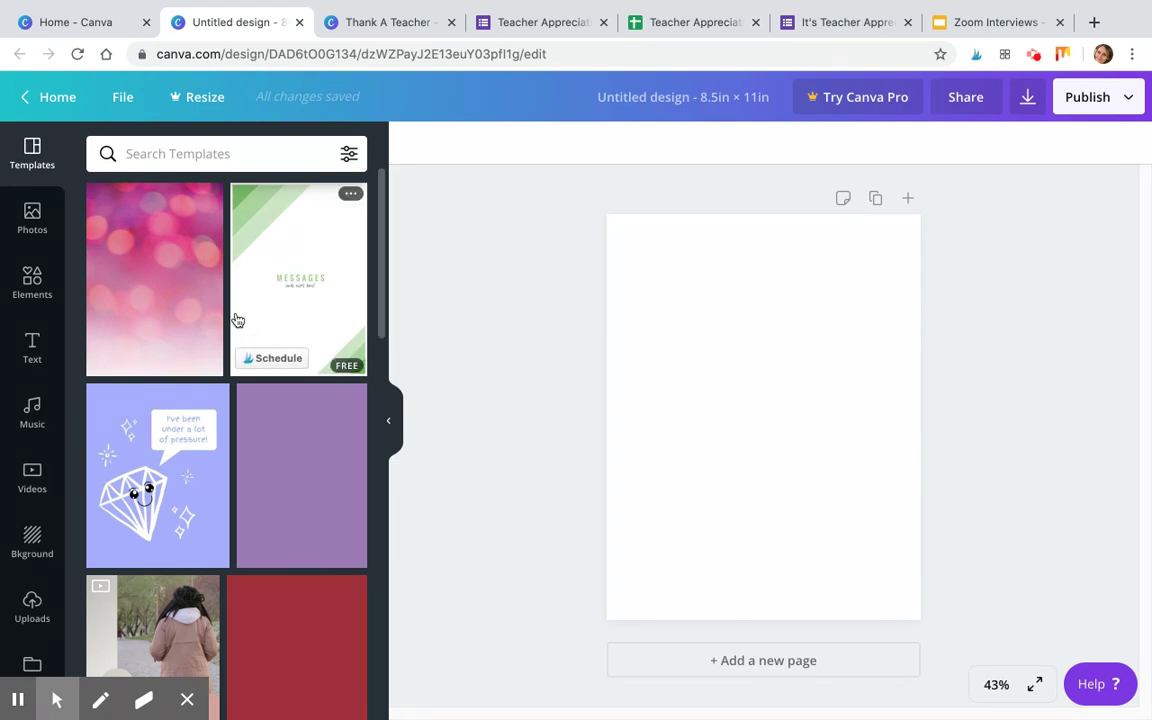
click(33, 281)
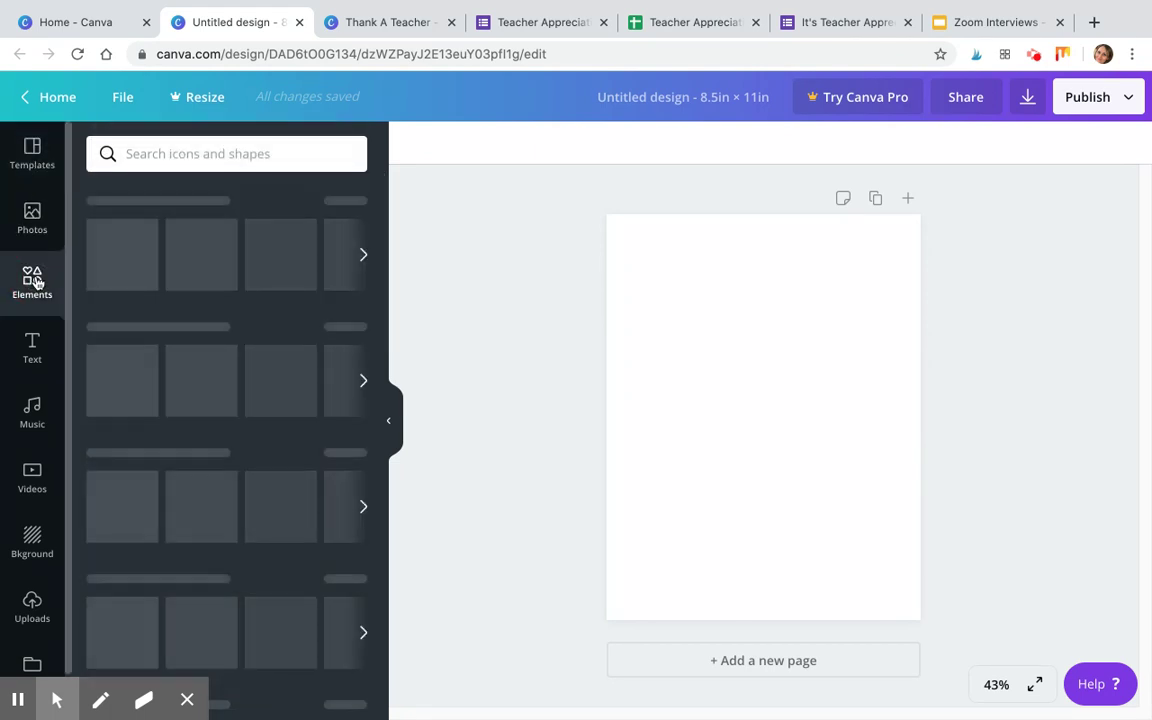
click(216, 157)
Search Elements for 'thank you' and add the orange and blue THANK YOU! graphic.
text(thank you)
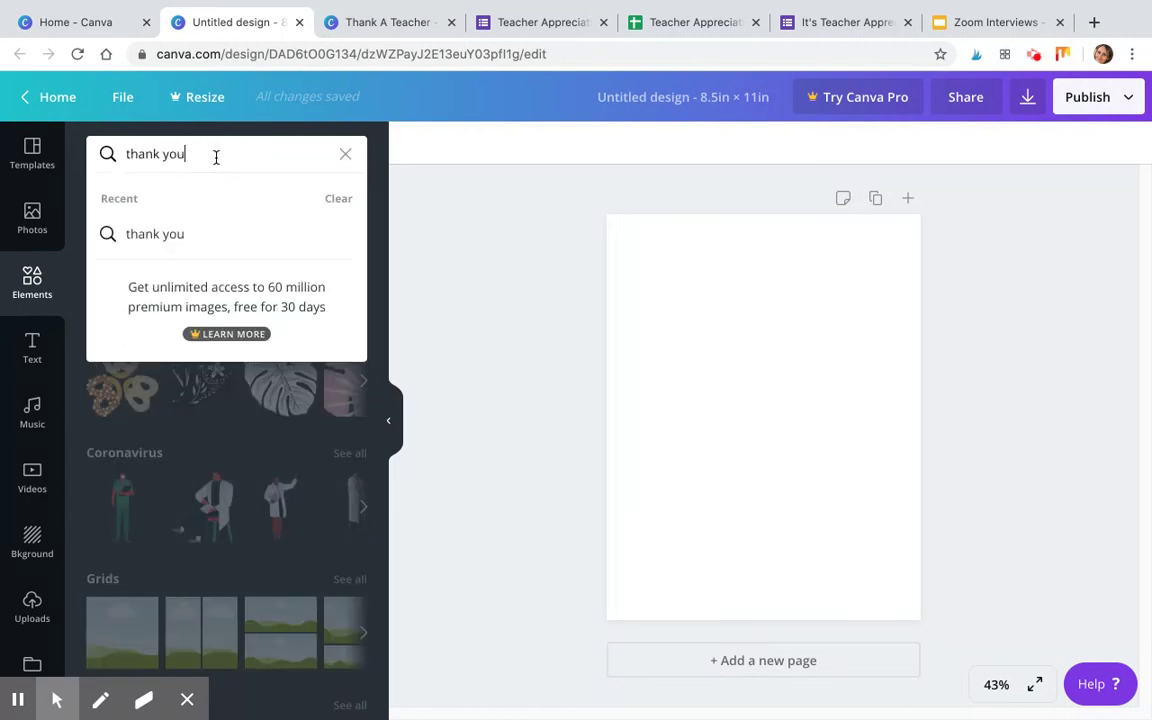
key(Return)
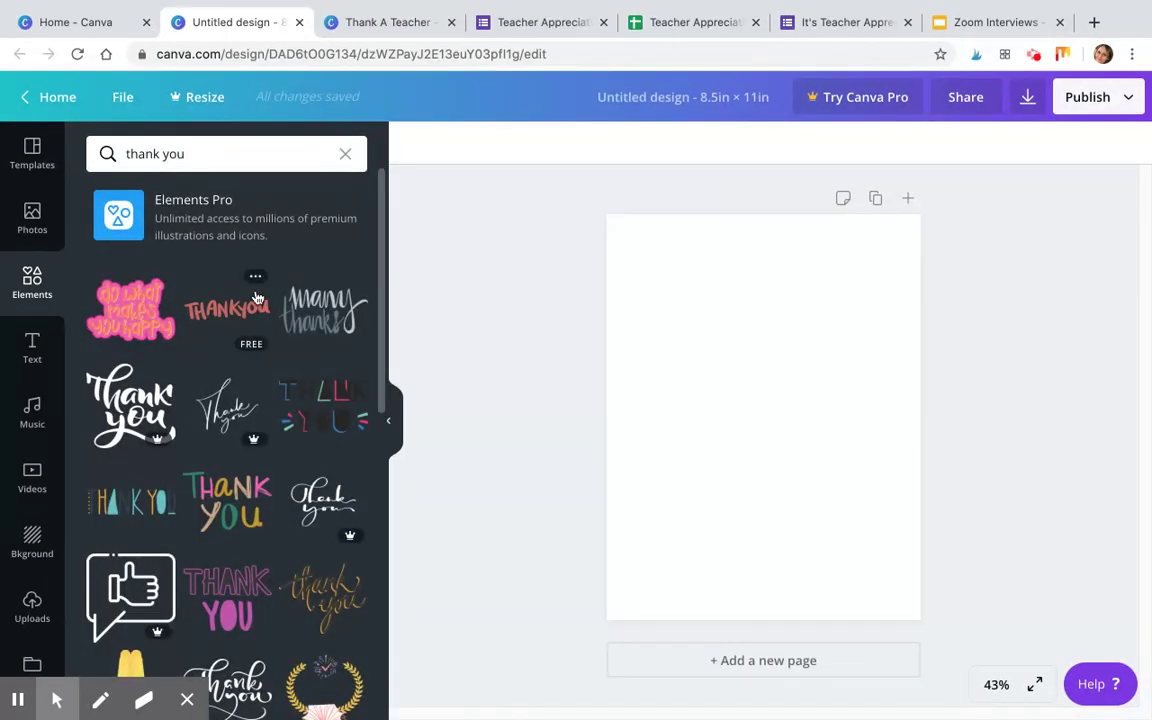
scroll(224, 327, down, 1)
scroll(311, 290, down, 3)
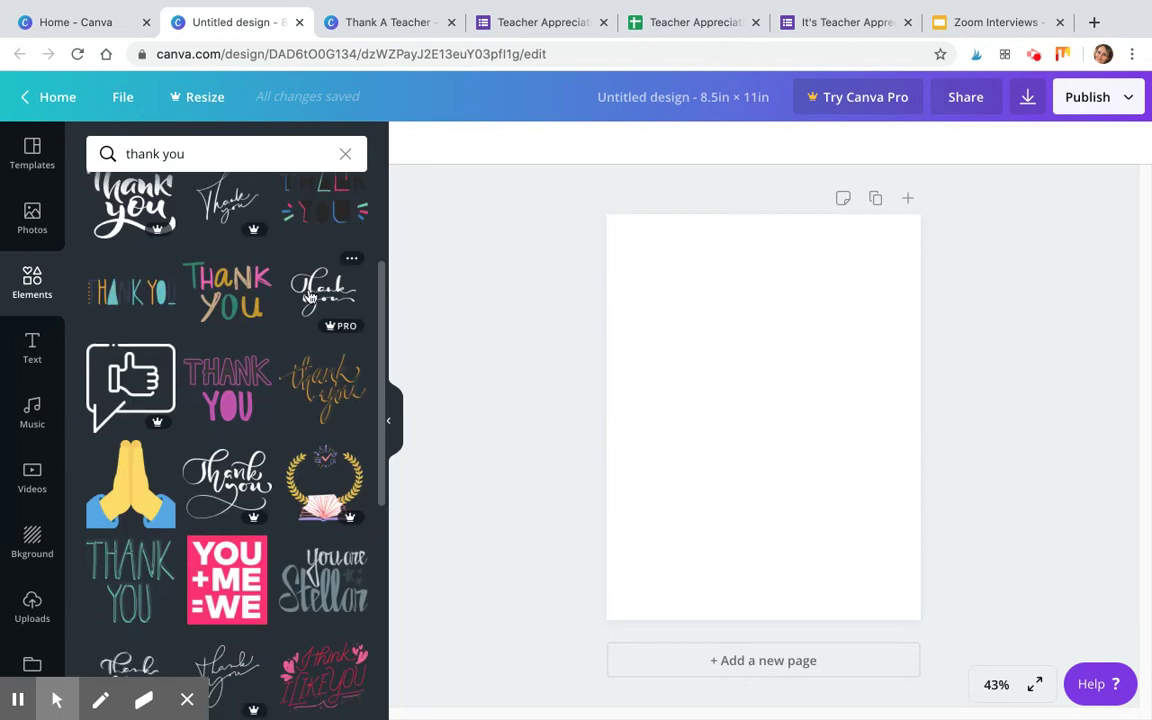
scroll(311, 297, up, 5)
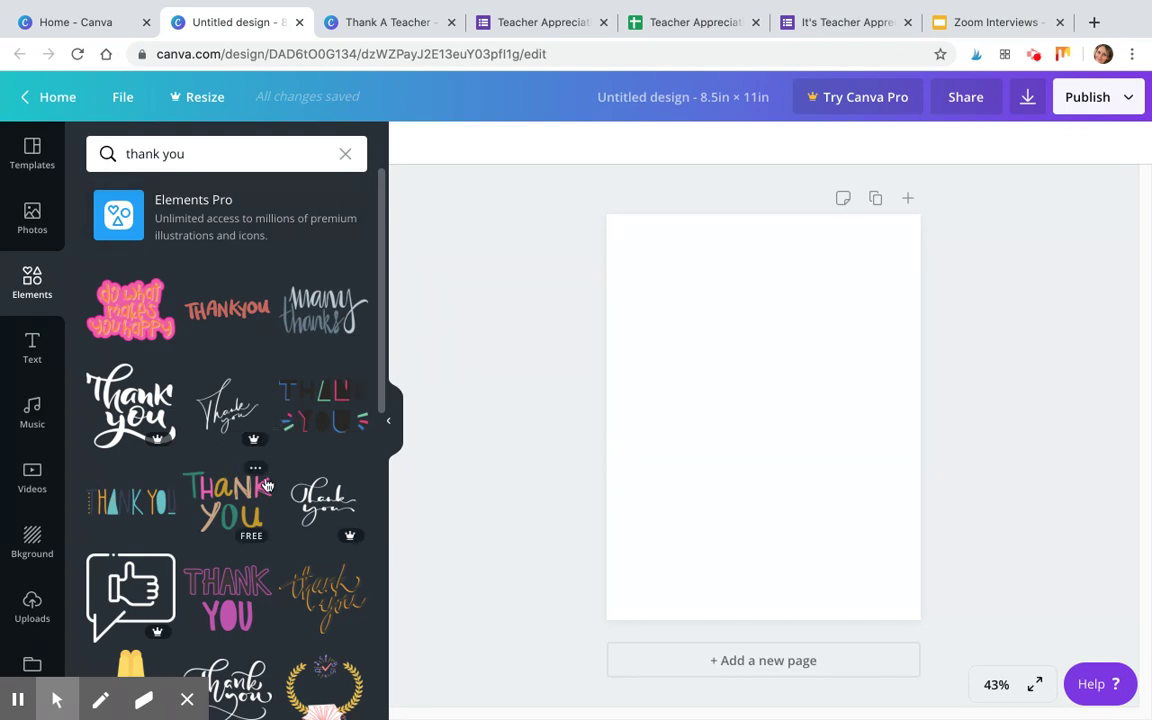
scroll(256, 400, down, 2)
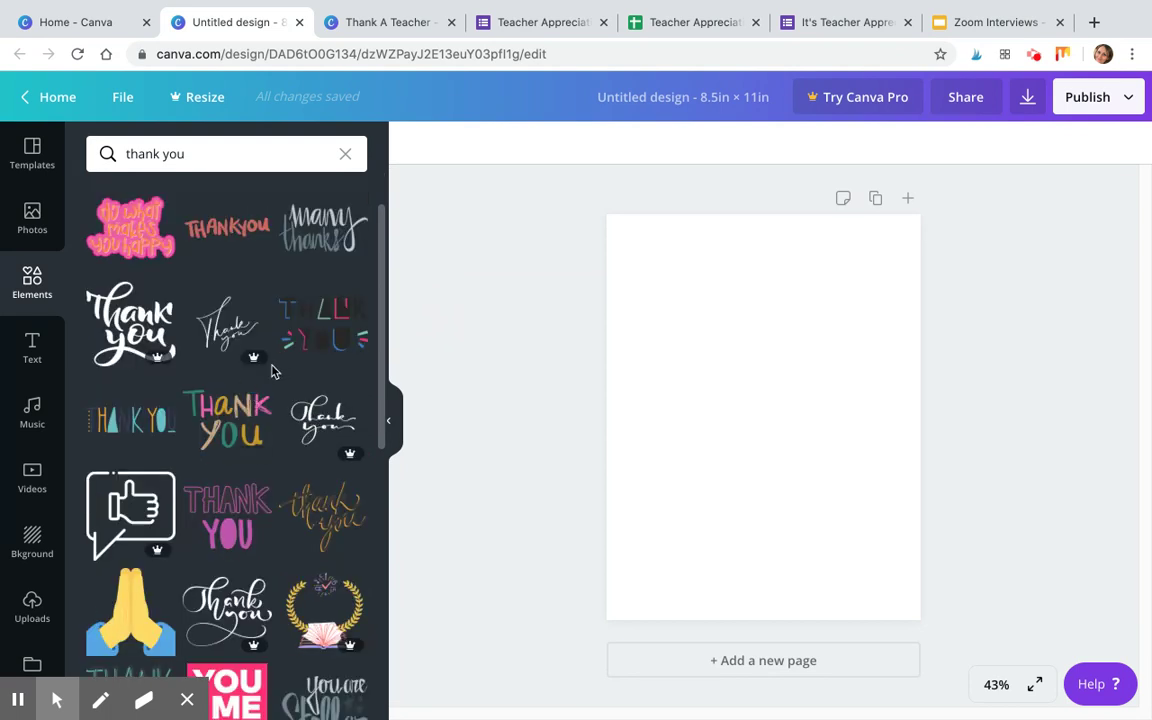
scroll(310, 312, down, 2)
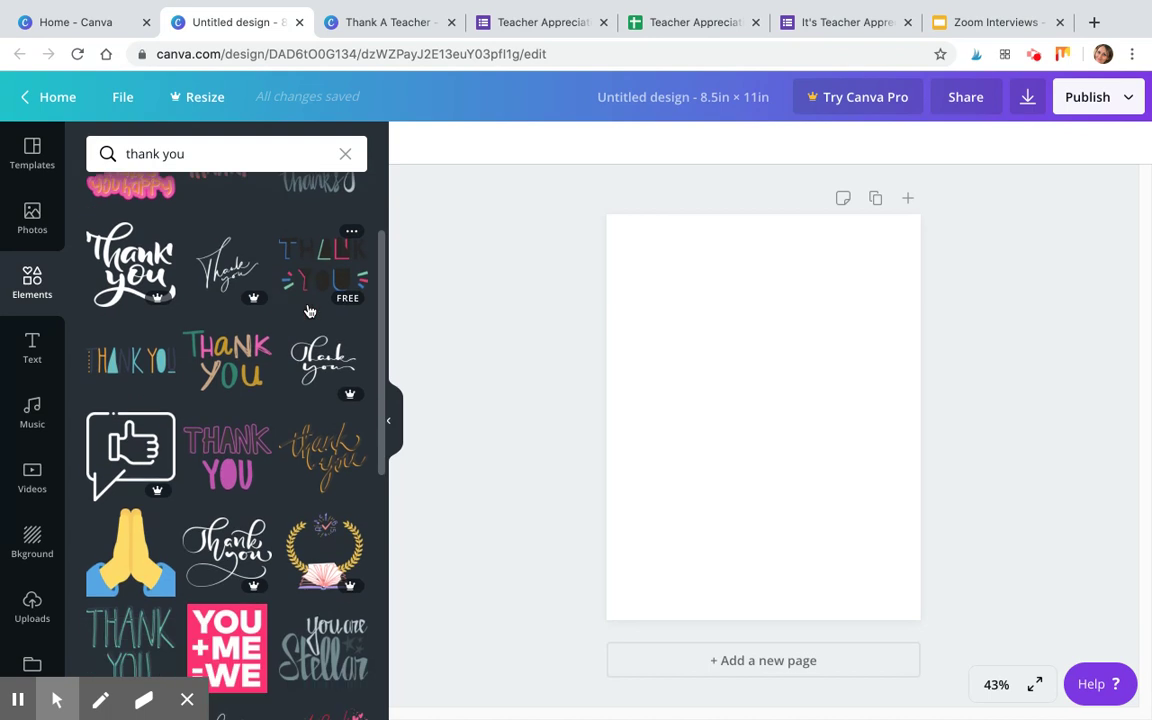
scroll(310, 312, down, 4)
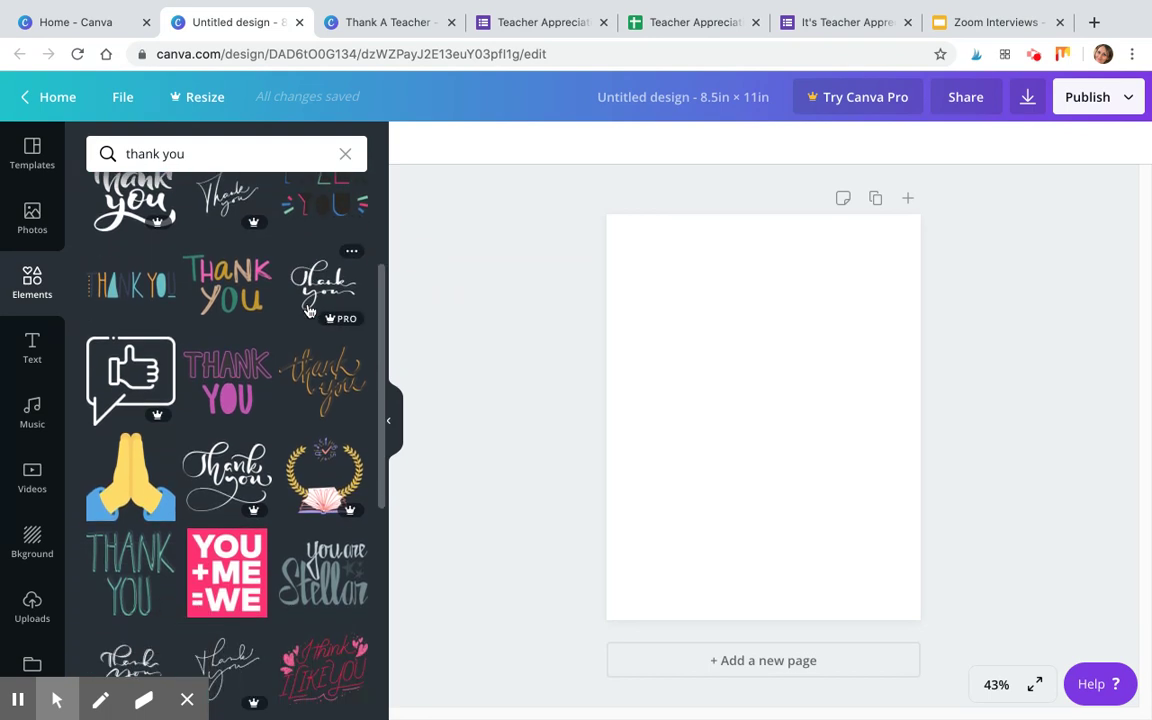
scroll(310, 312, down, 6)
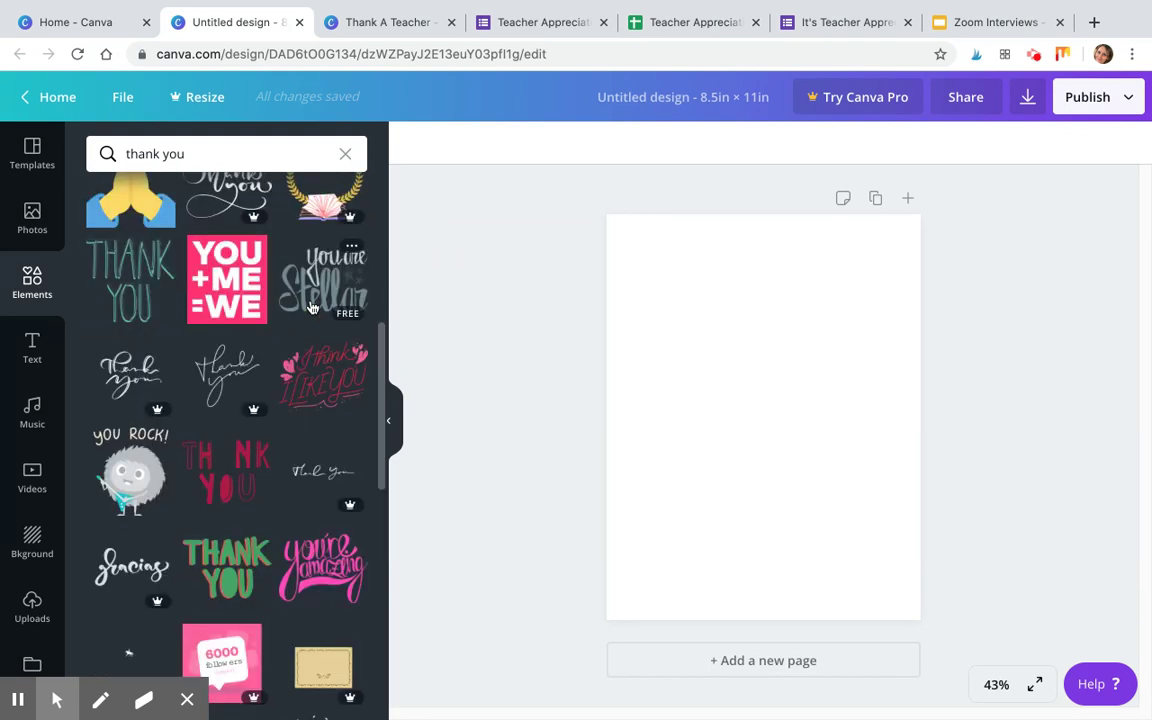
scroll(312, 308, down, 6)
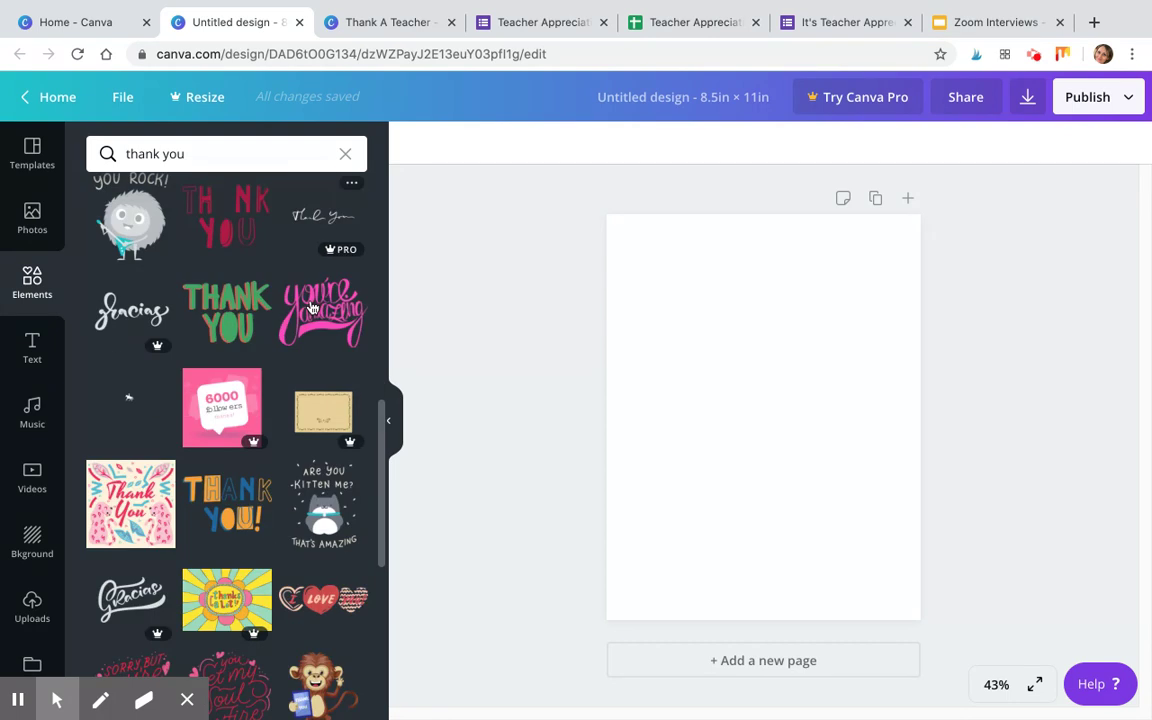
scroll(312, 308, up, 4)
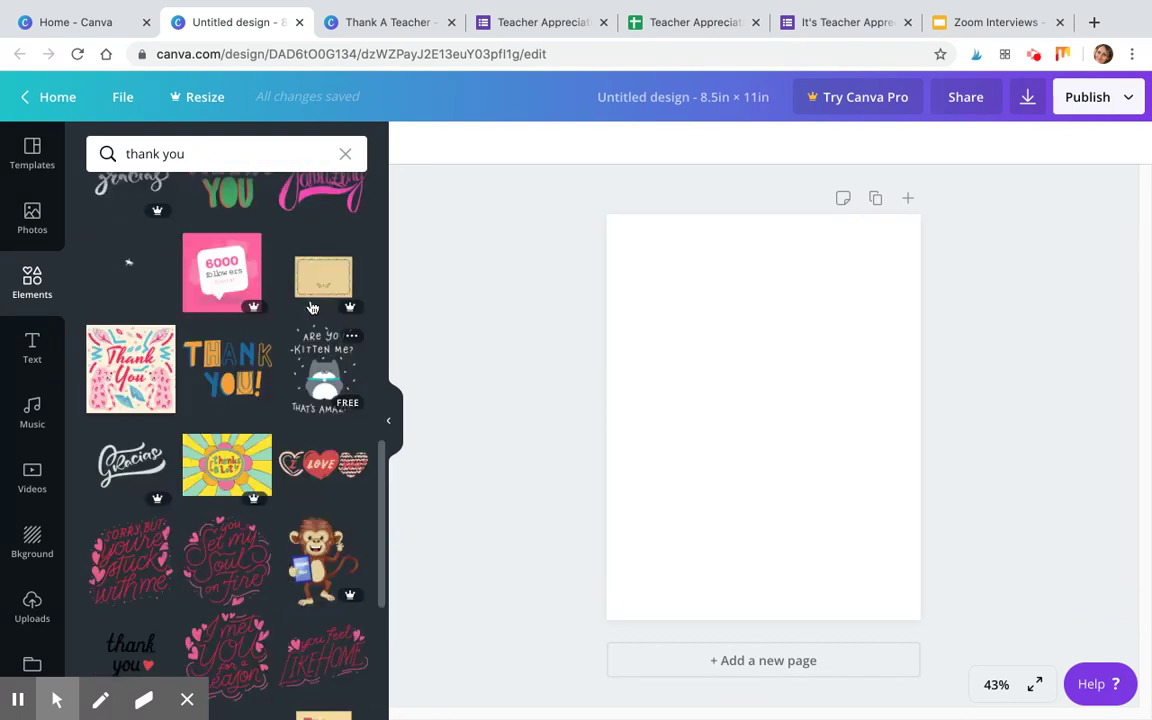
scroll(312, 308, down, 2)
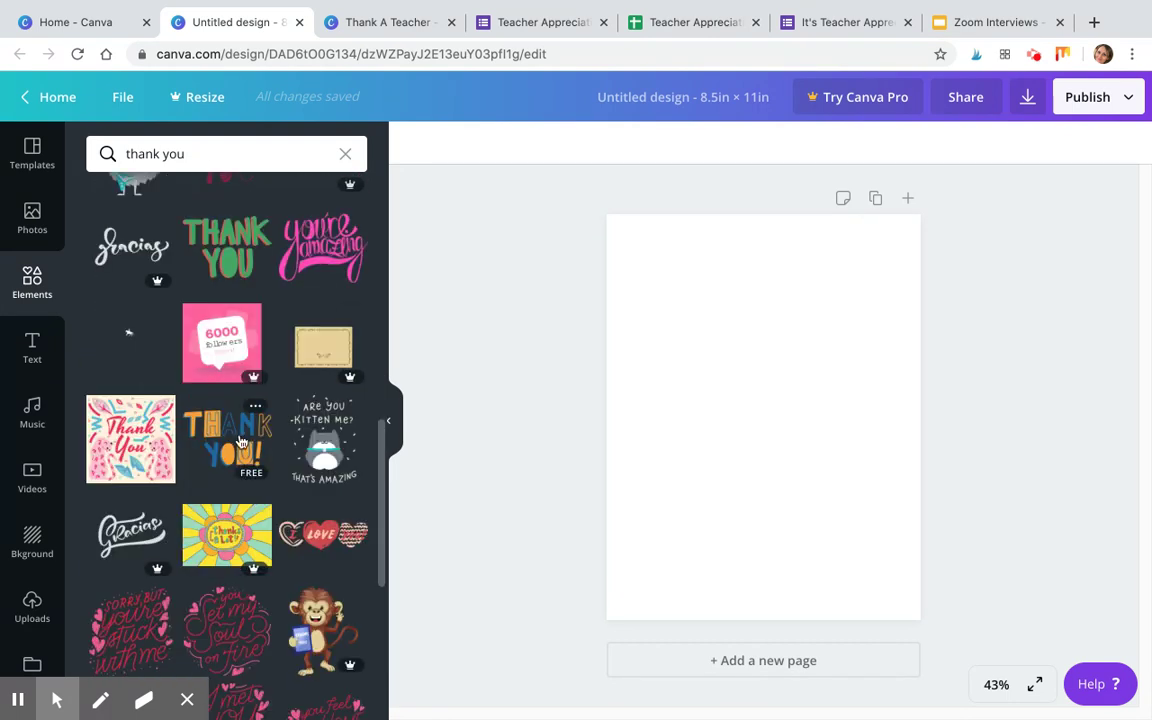
click(224, 435)
Enlarge the THANK YOU! graphic from both corners and snap it to the page's centre guide.
drag(699, 381, 638, 337)
click(828, 460)
drag(828, 460, 863, 479)
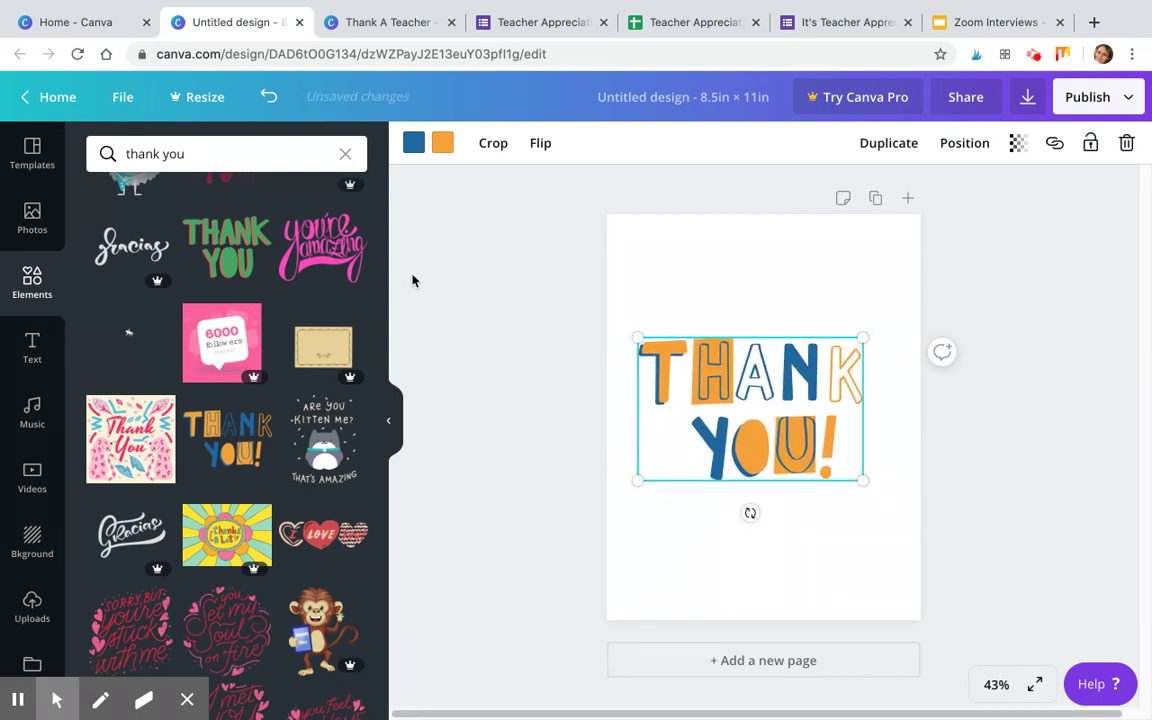
click(789, 327)
mouse_move(733, 382)
mouse_down()
mouse_move(743, 374)
mouse_move(743, 387)
mouse_up()
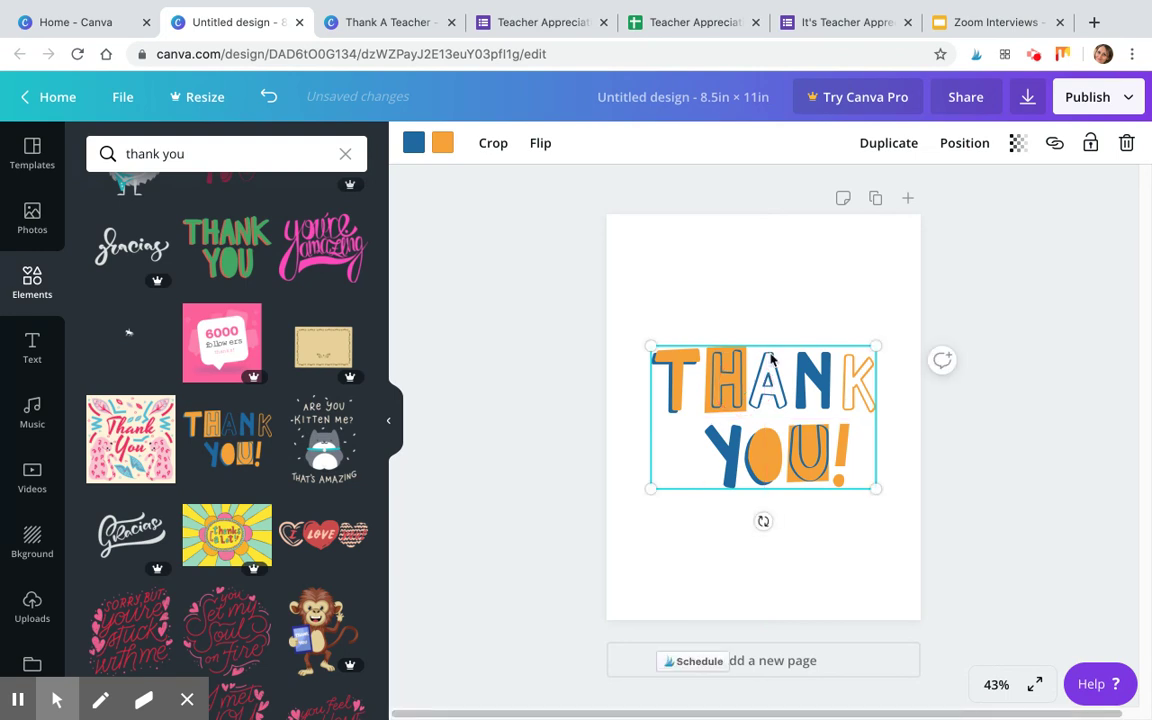
Add a 'Mr. Engelman' heading, shrink it, and centre it beneath the THANK YOU! graphic.
click(33, 344)
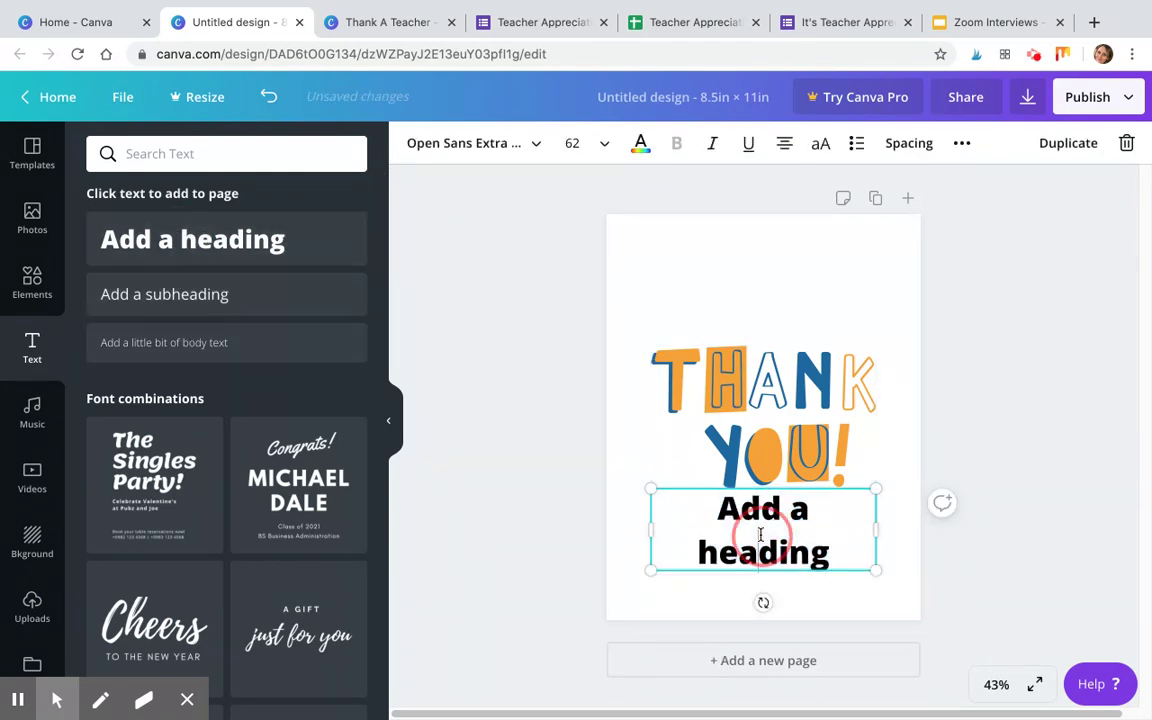
text(Mr. Engle)
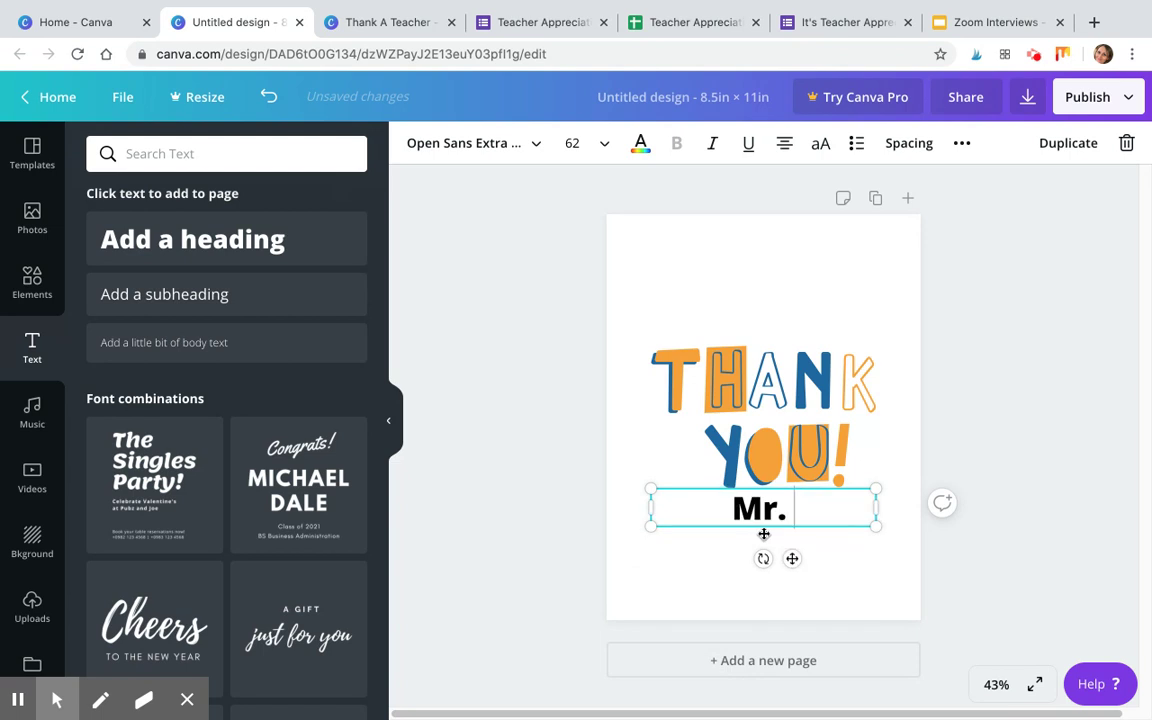
key(BackSpace)
key(BackSpace)
text(elman)
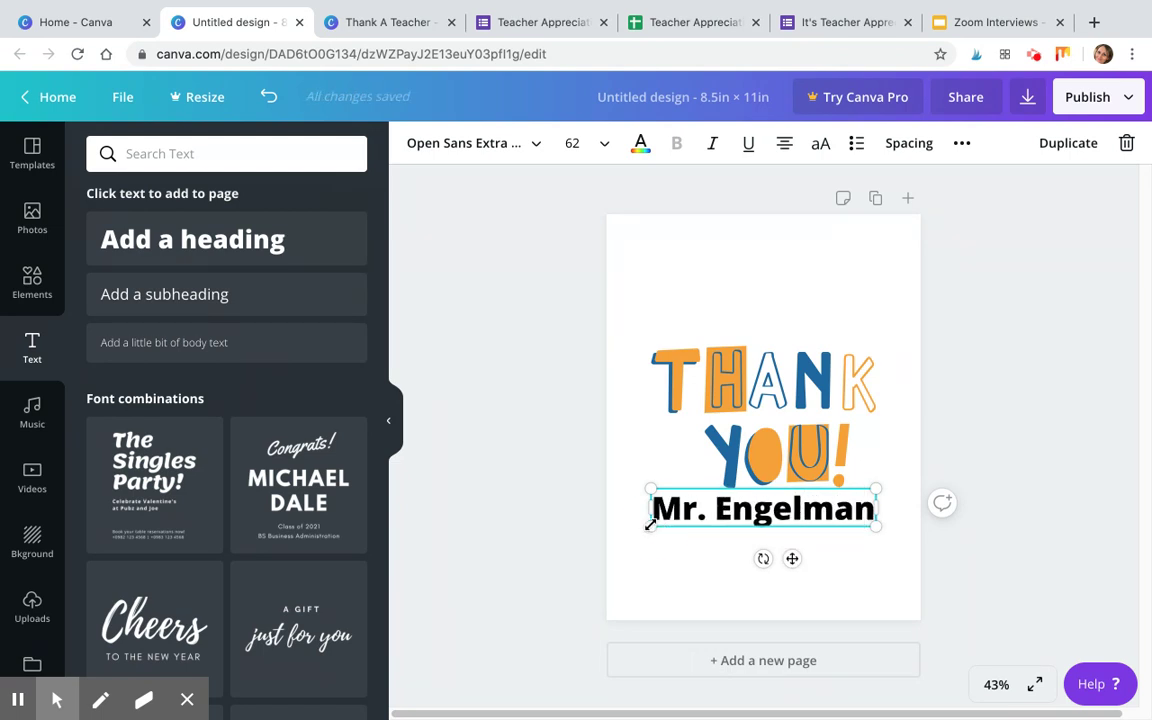
drag(650, 525, 680, 517)
drag(746, 490, 736, 490)
double_click(751, 503)
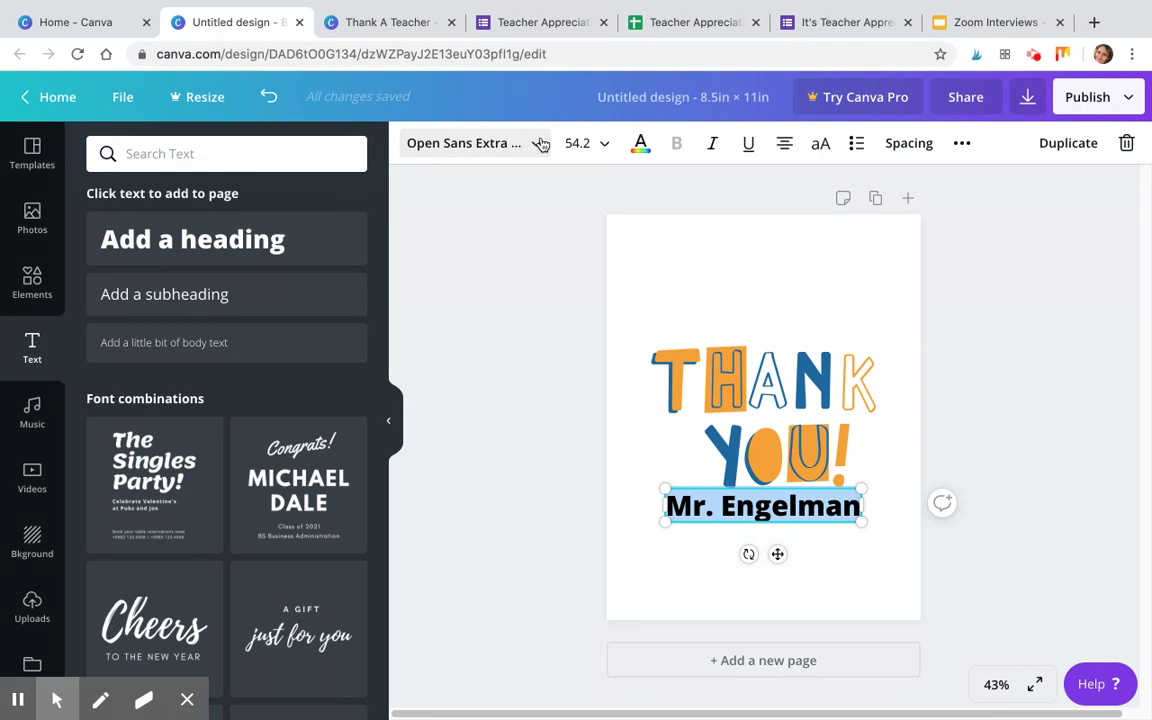
Set the teacher's name heading in the Edo font and enlarge it slightly.
click(540, 145)
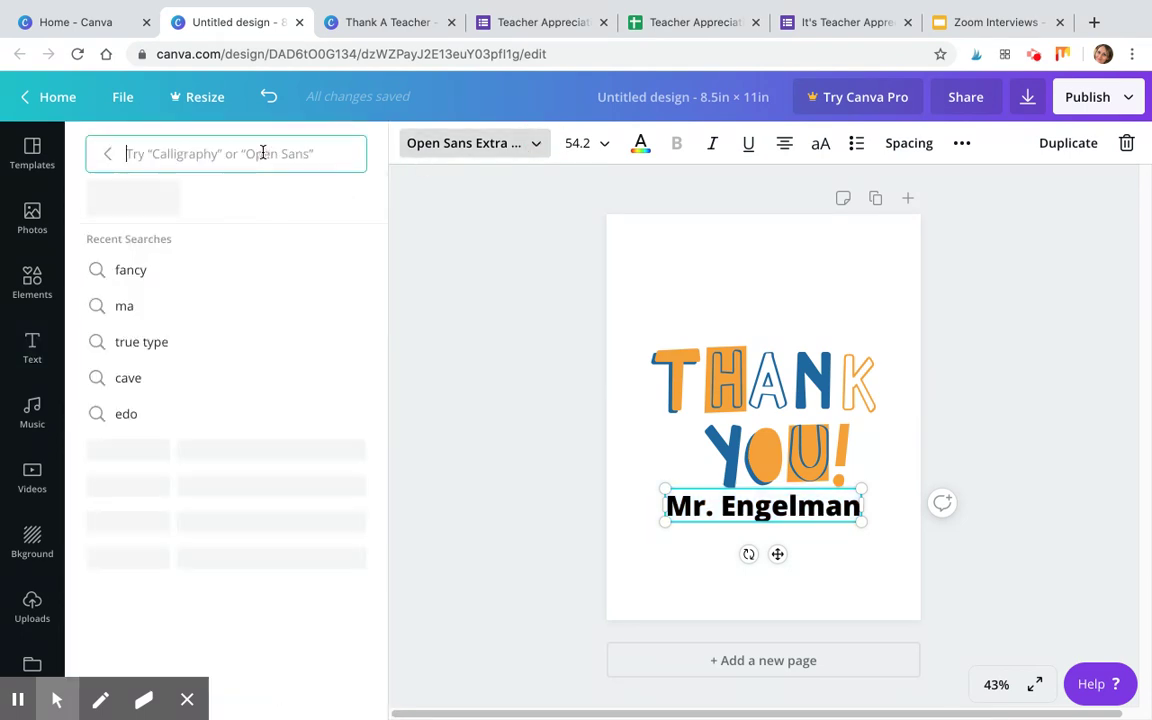
text(edo)
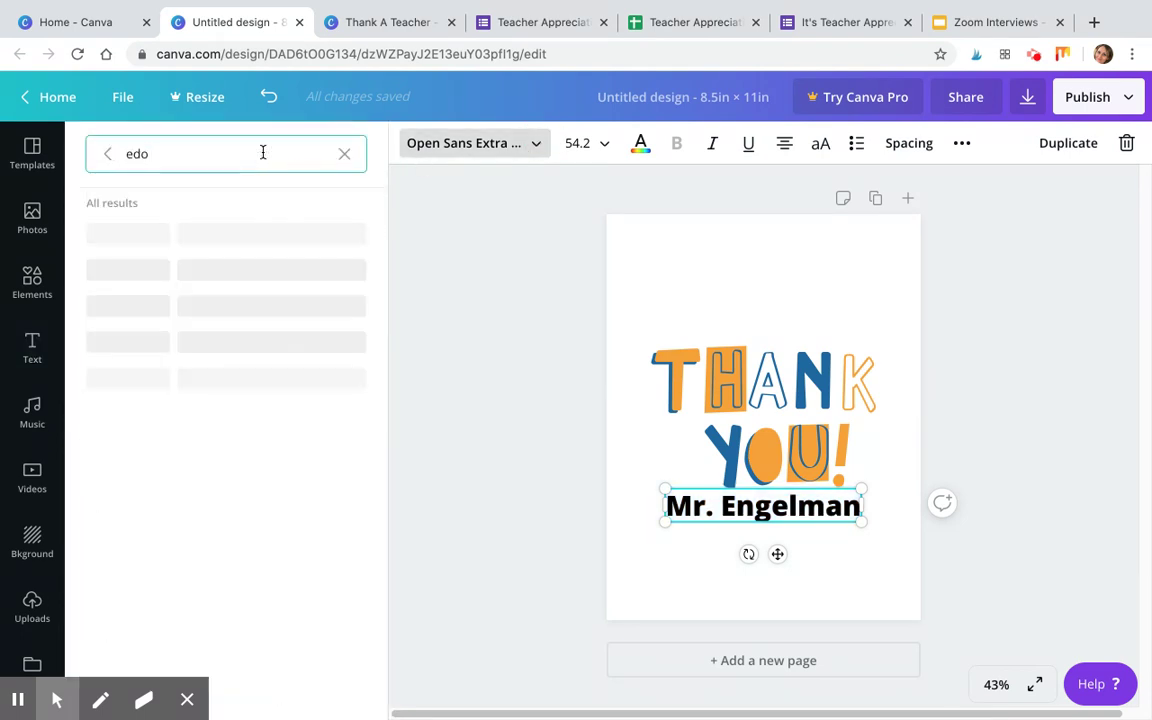
click(99, 234)
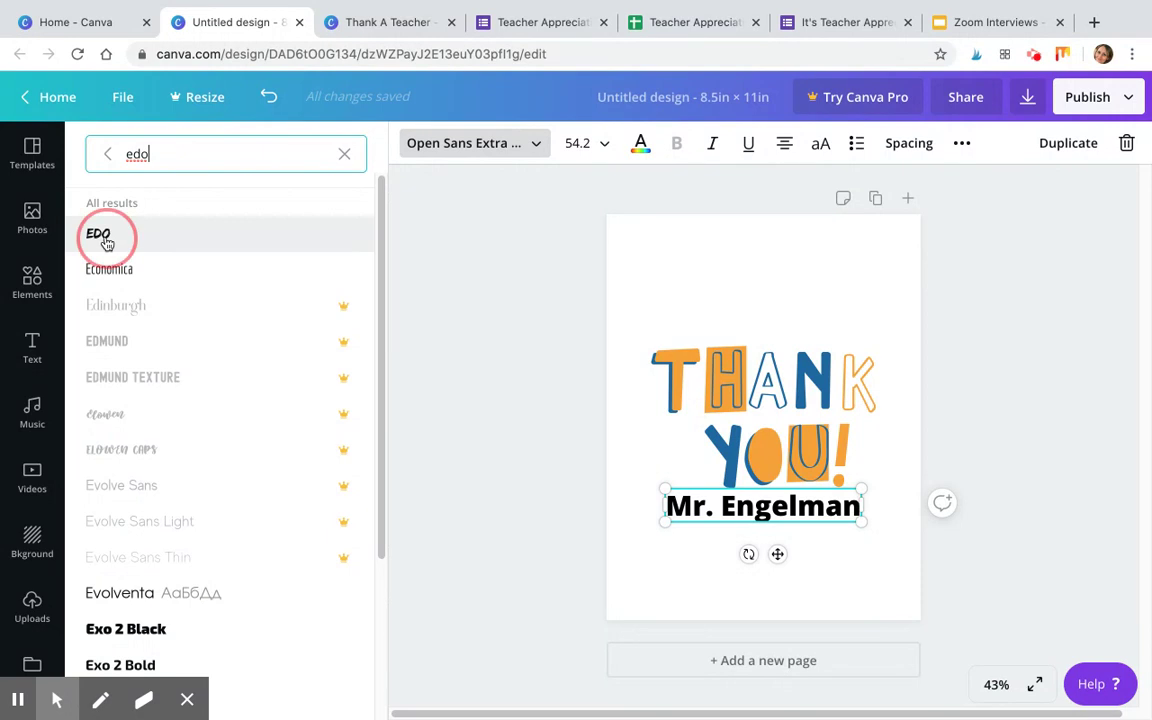
drag(663, 521, 650, 522)
mouse_move(863, 524)
mouse_down()
mouse_move(890, 540)
mouse_move(882, 528)
mouse_up()
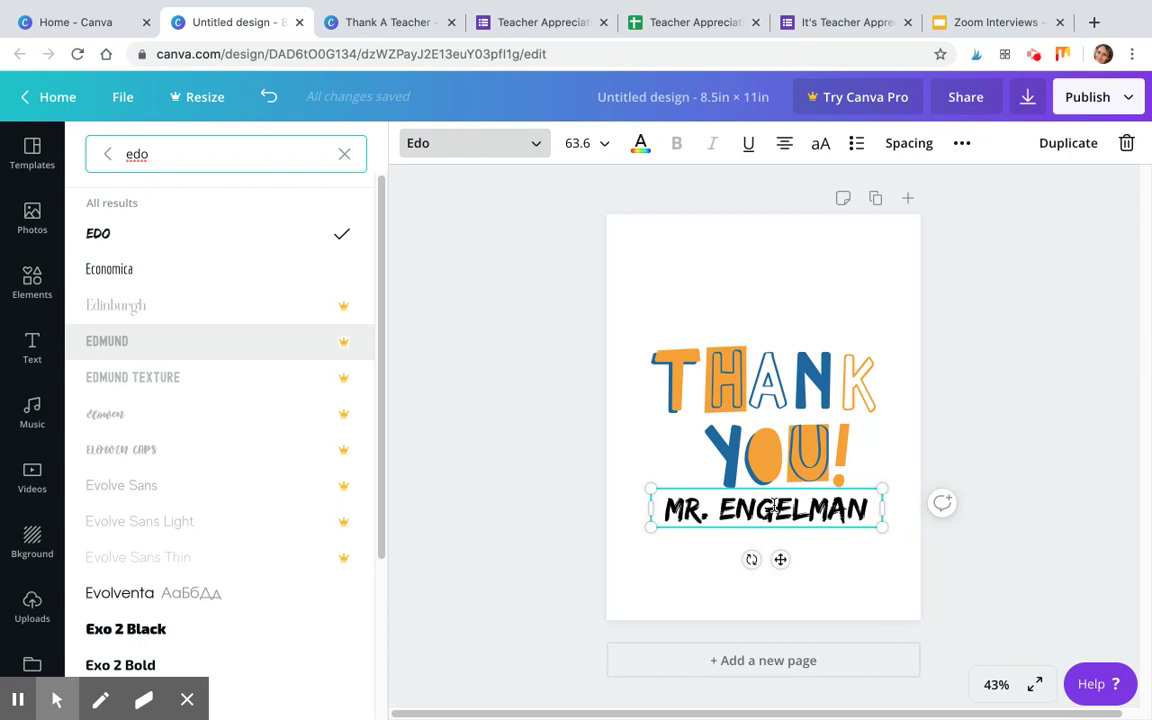
Colour the whole teacher's name heading dark blue.
double_click(775, 506)
click(775, 506)
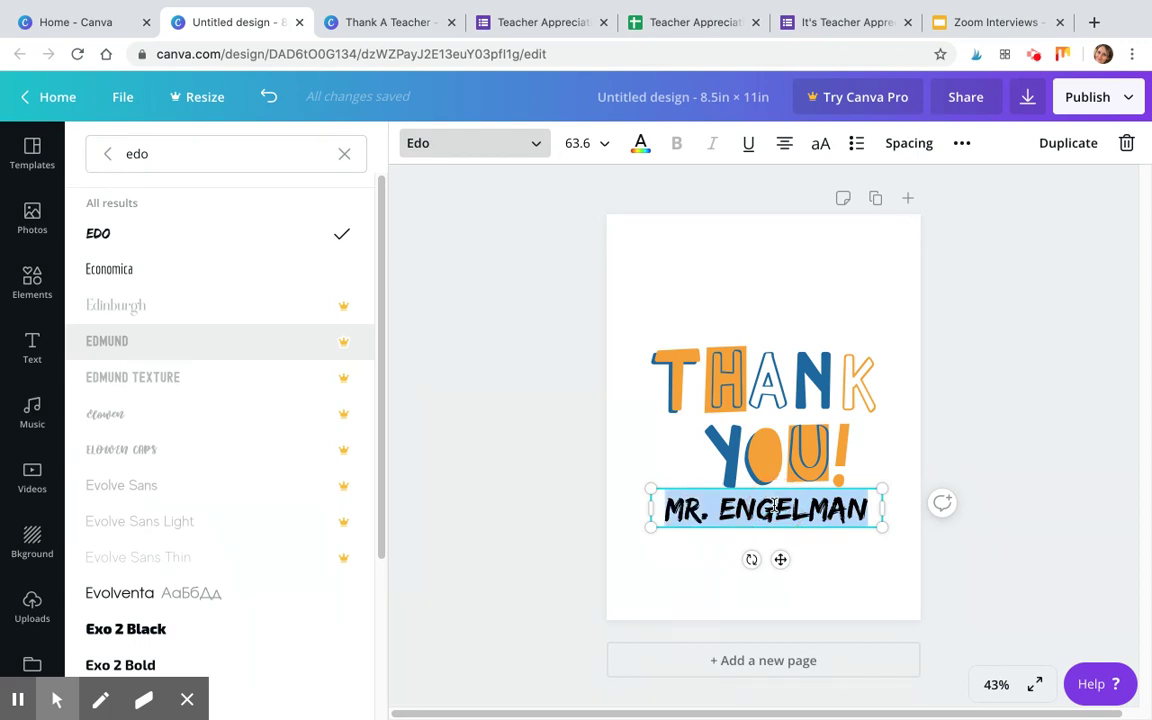
click(640, 145)
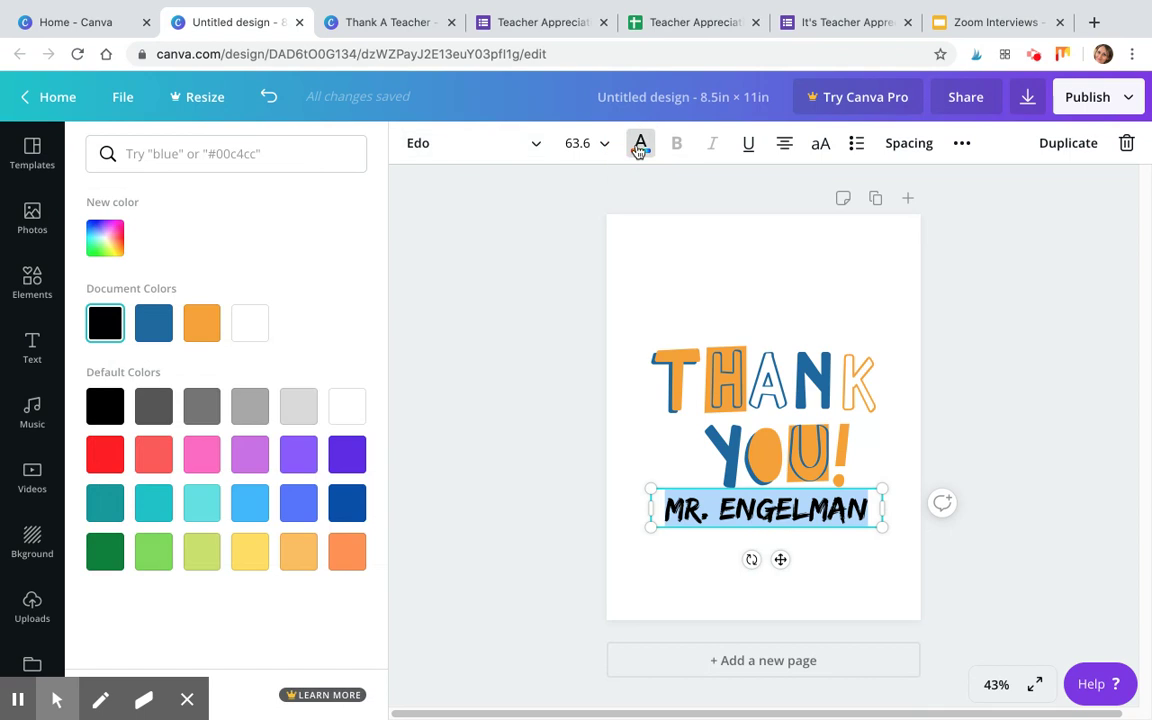
click(361, 508)
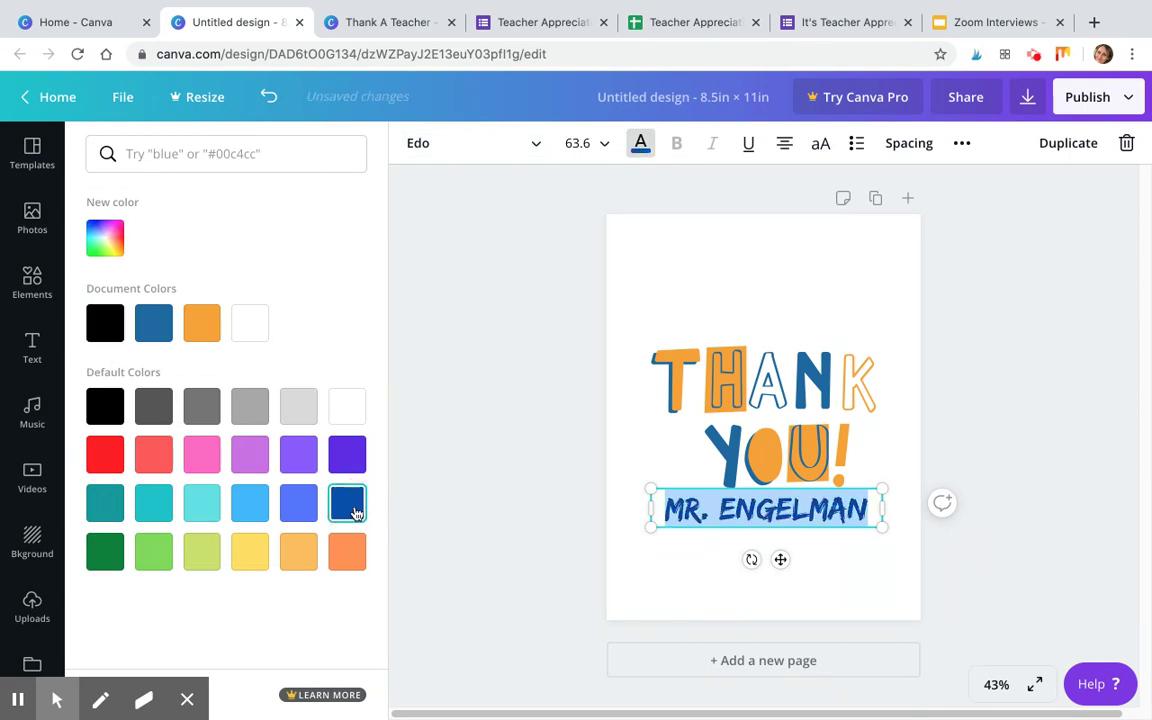
key(Escape)
click(890, 594)
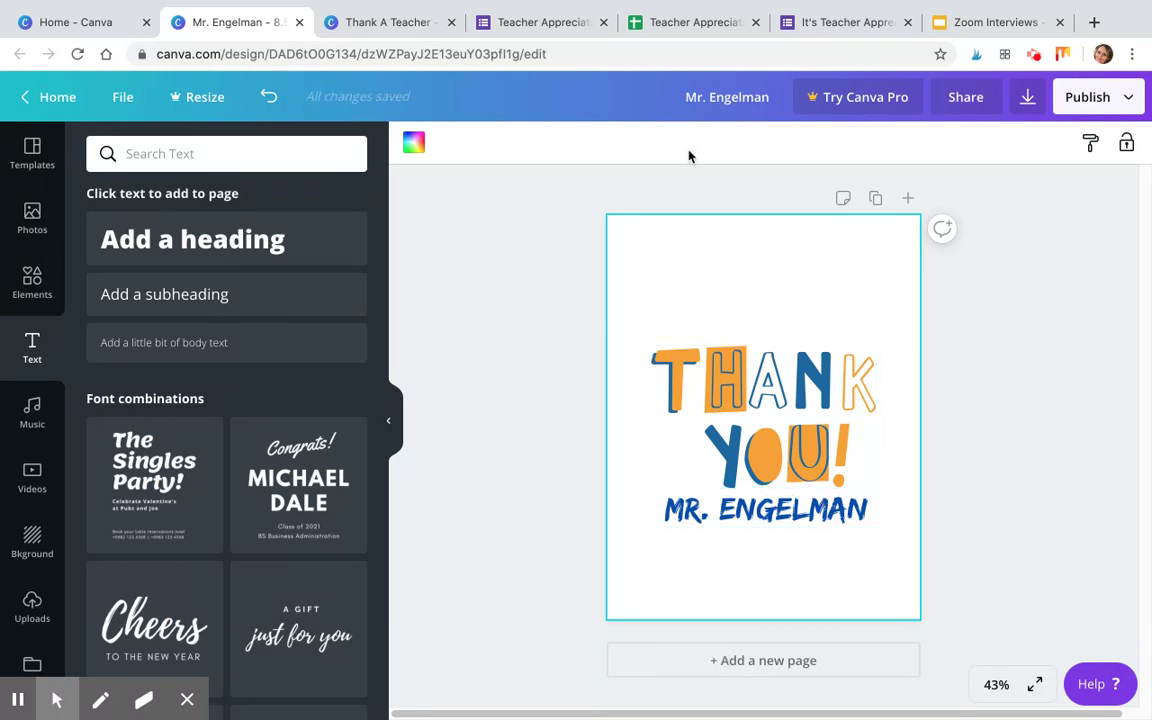
Copy the three student comments in B2:B4 of the survey spreadsheet.
click(672, 25)
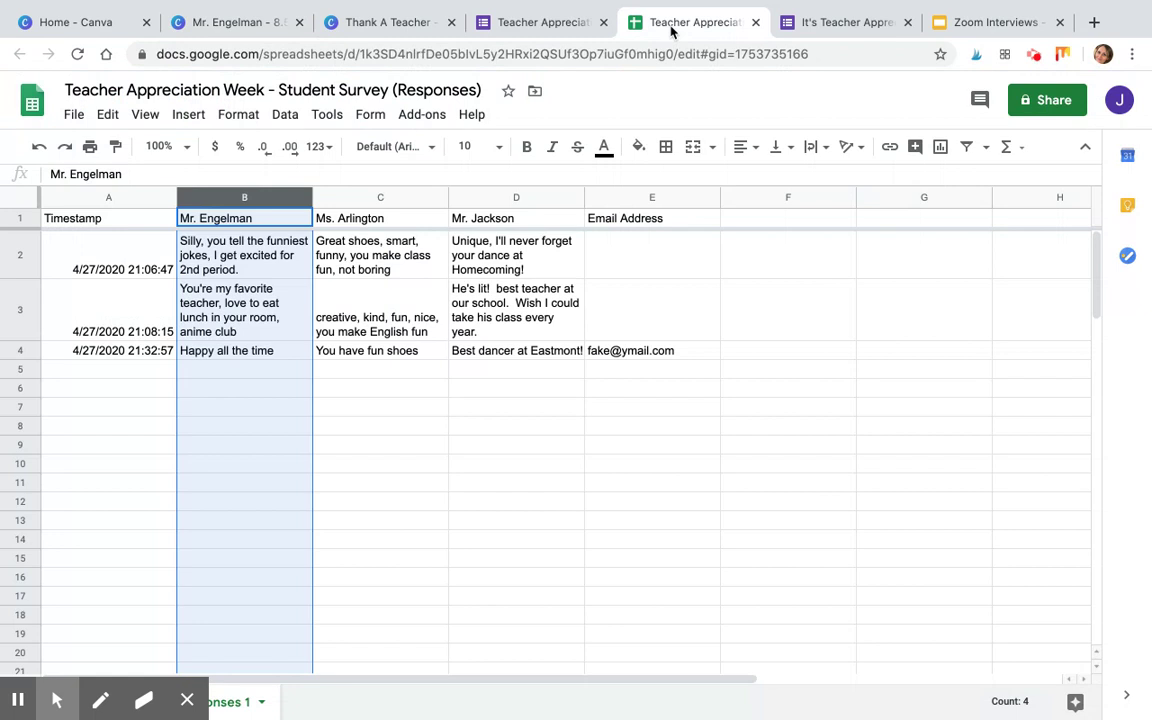
click(686, 448)
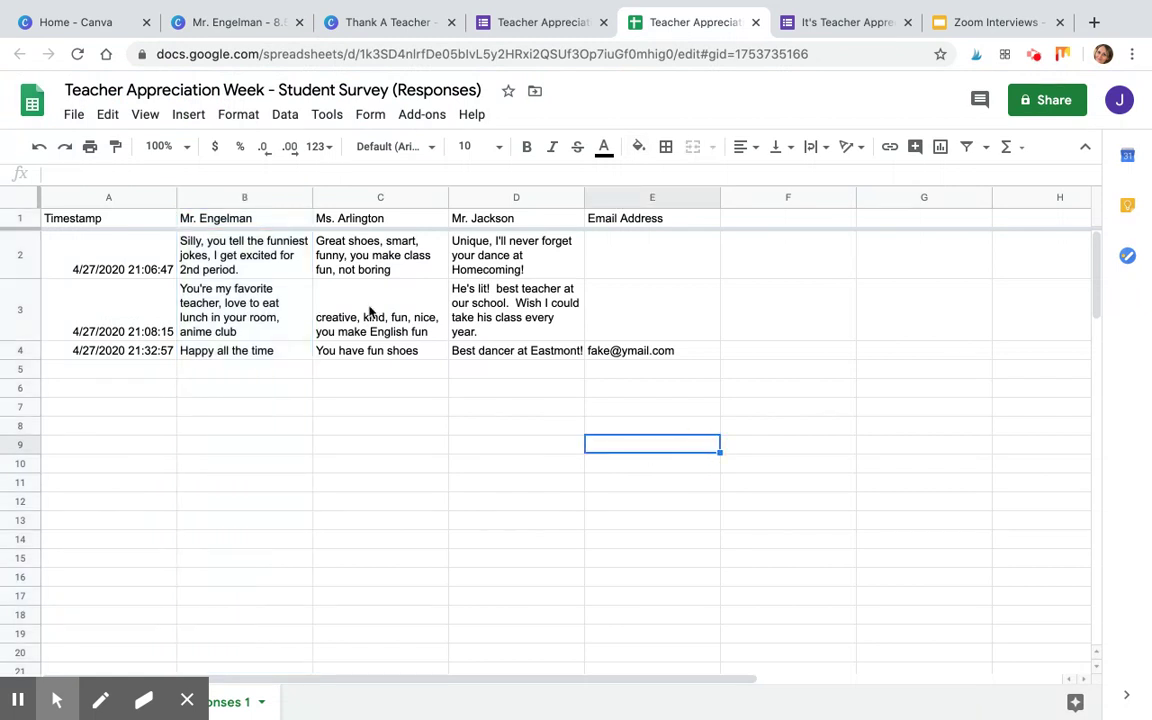
drag(250, 257, 236, 345)
right_click(216, 308)
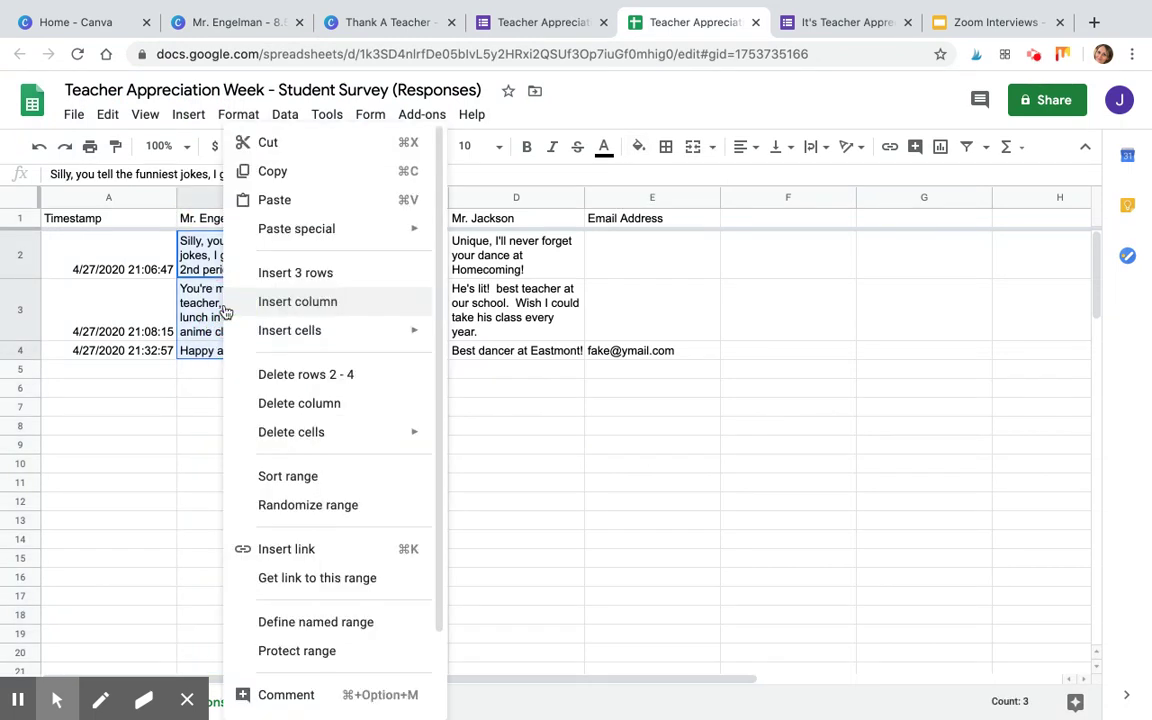
click(290, 180)
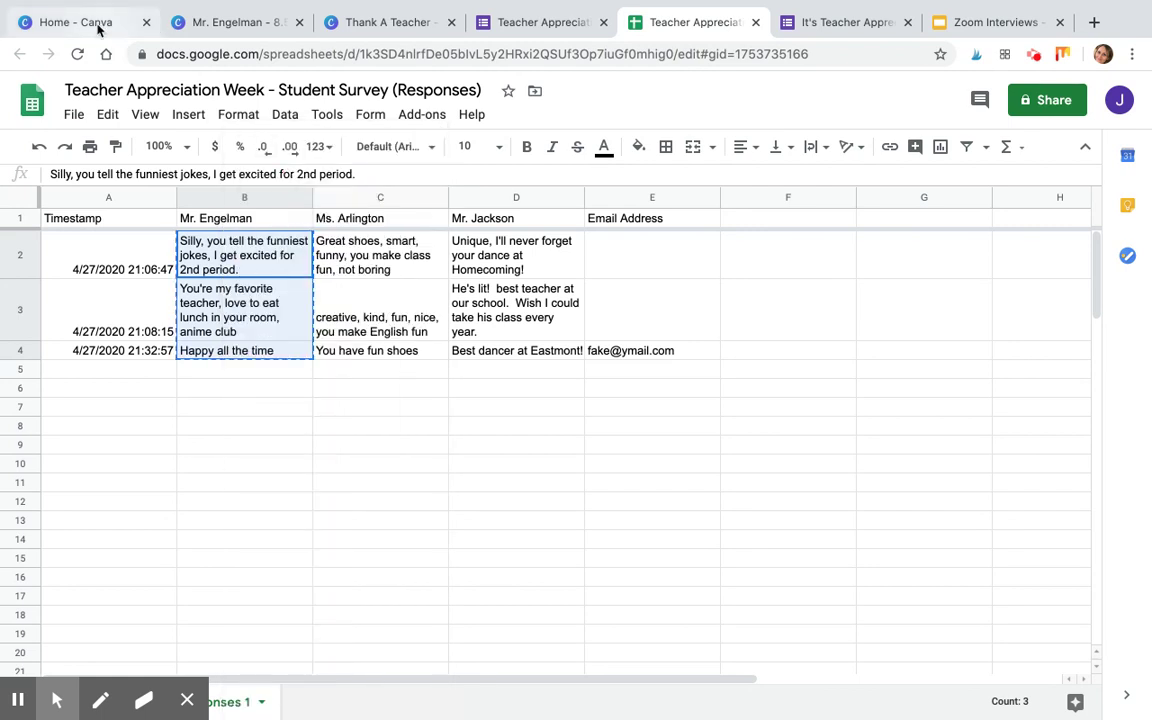
click(102, 116)
click(139, 246)
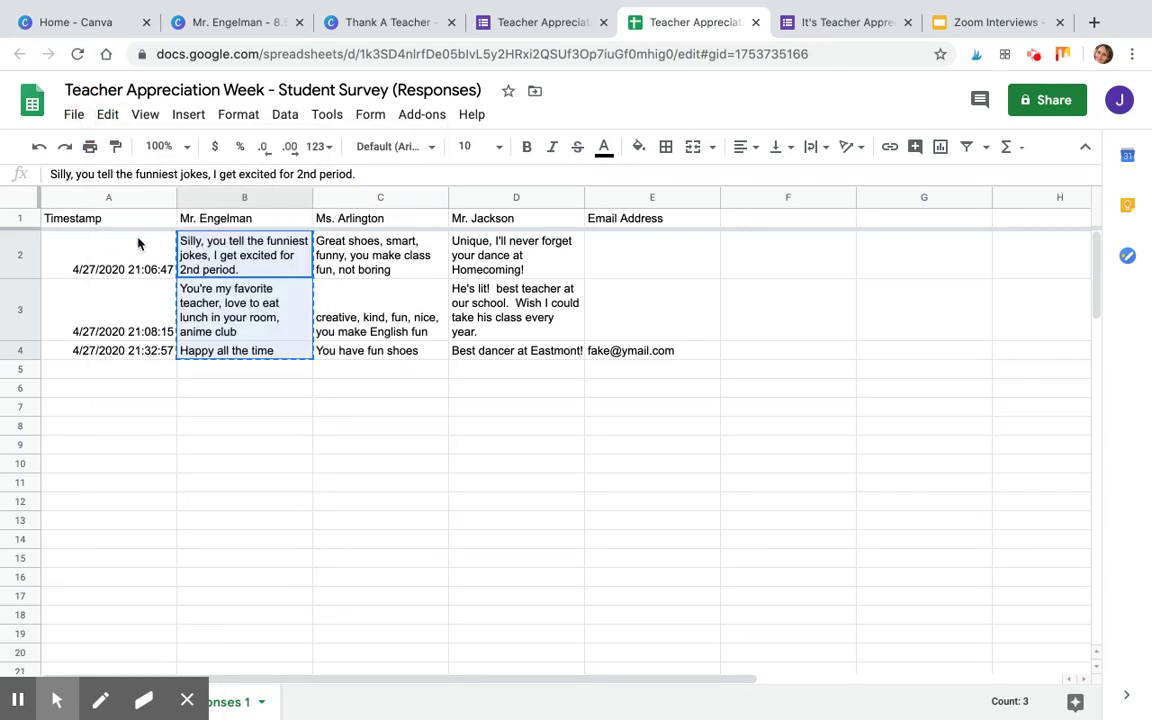
Back in the Canva design, try pasting the comments onto the poster page.
click(226, 28)
right_click(686, 258)
click(729, 319)
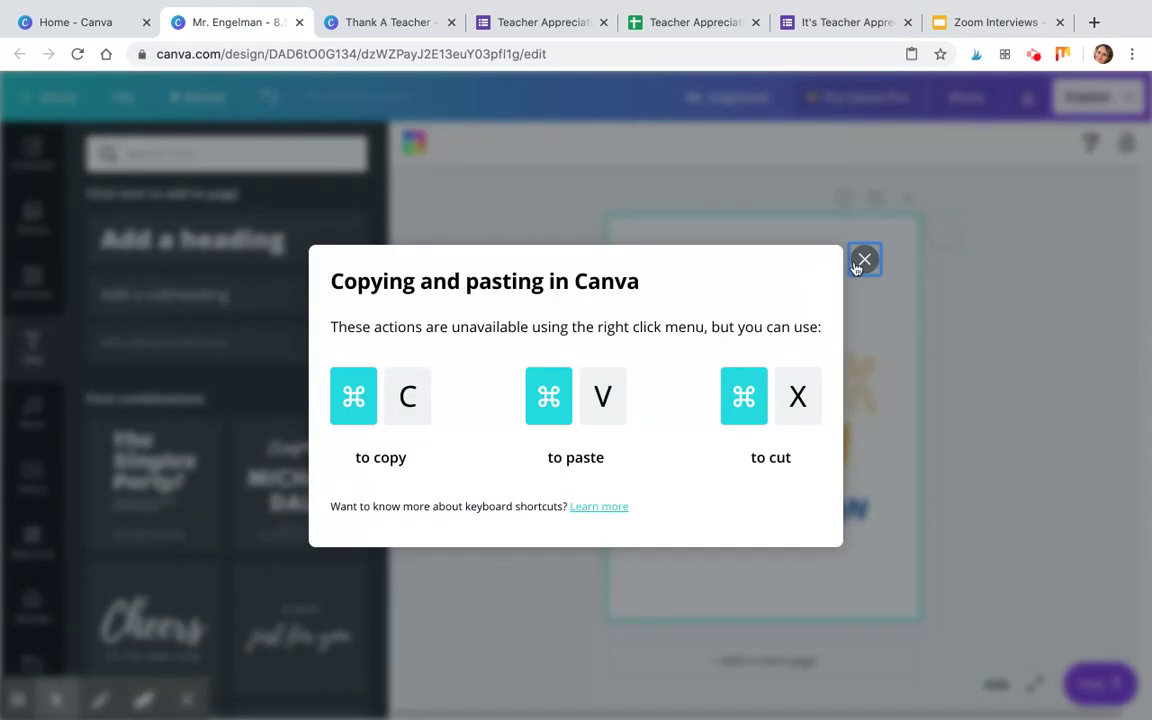
Paste the three comments as a smaller block on the page's left, then add a subheading box.
click(864, 261)
mouse_move(265, 5)
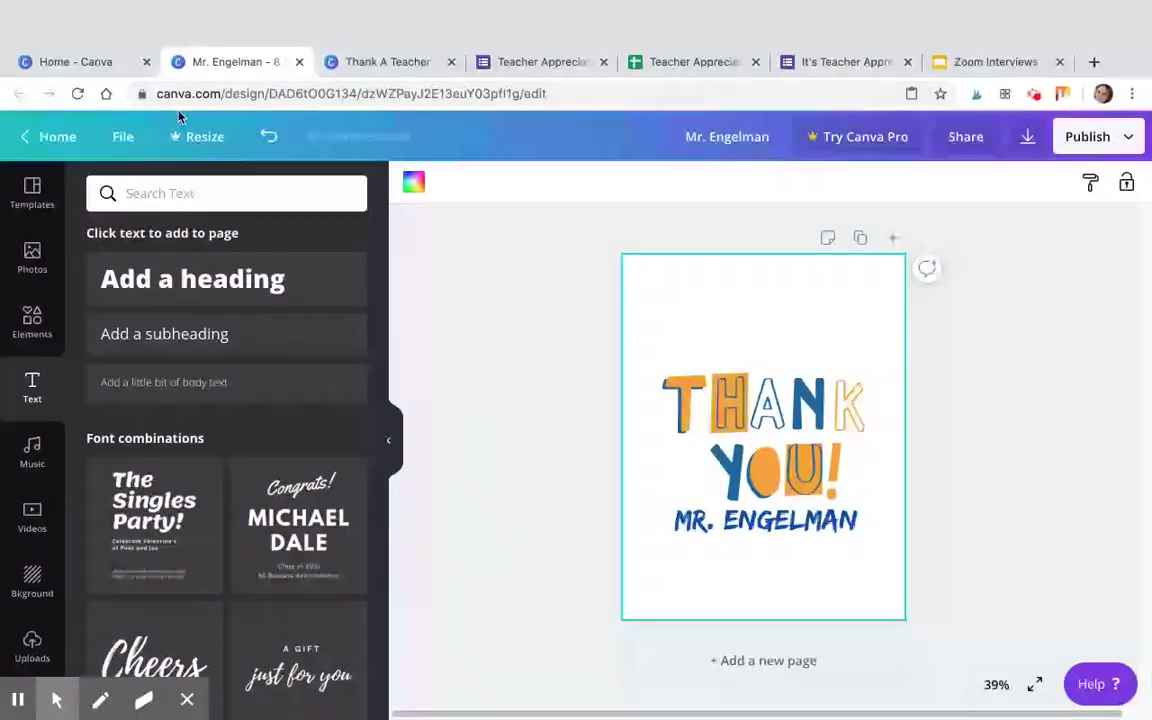
key(super+v)
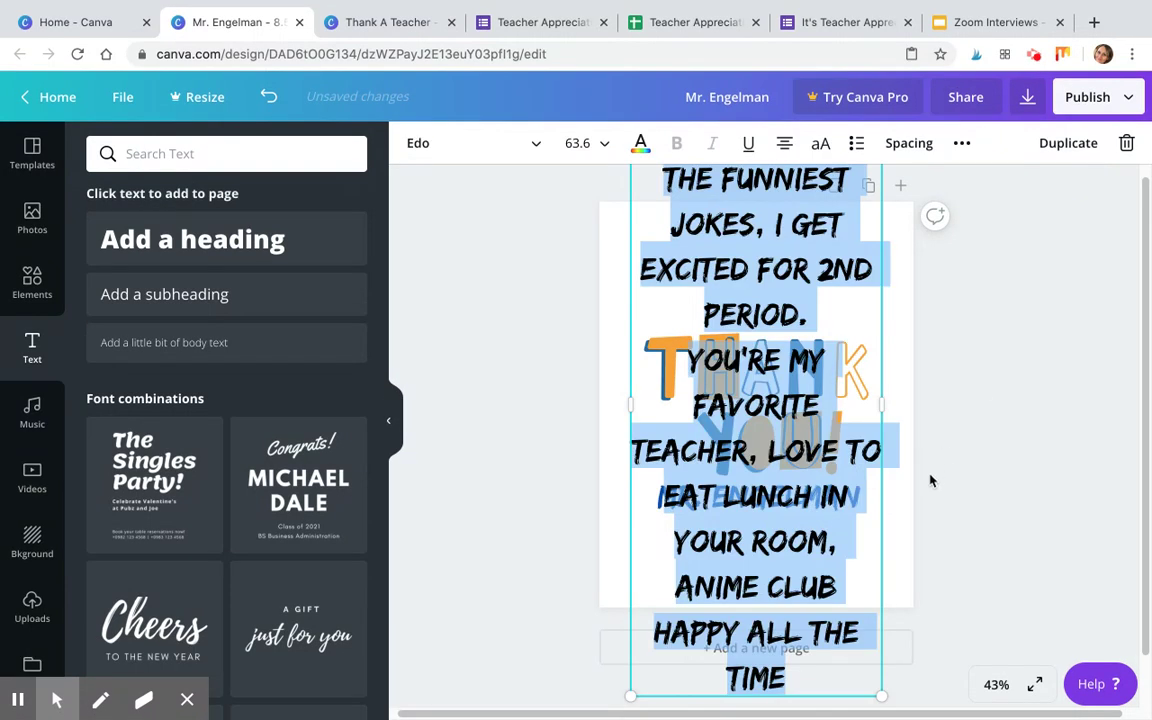
drag(879, 692, 761, 406)
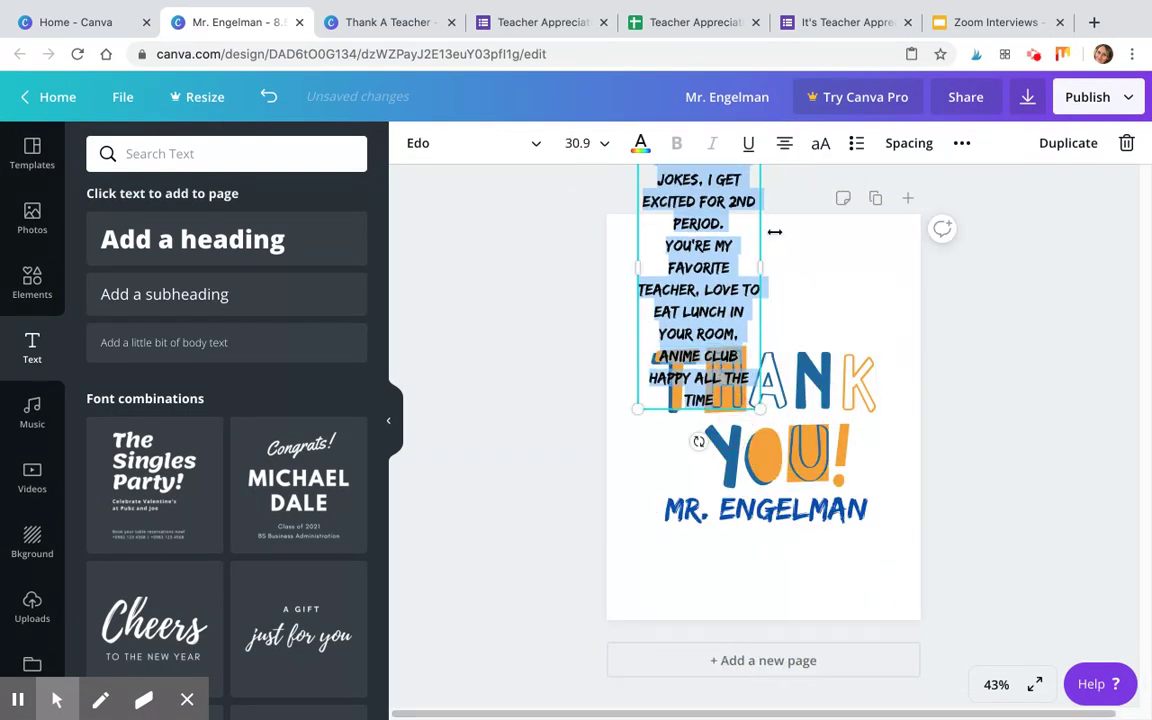
drag(733, 265, 736, 406)
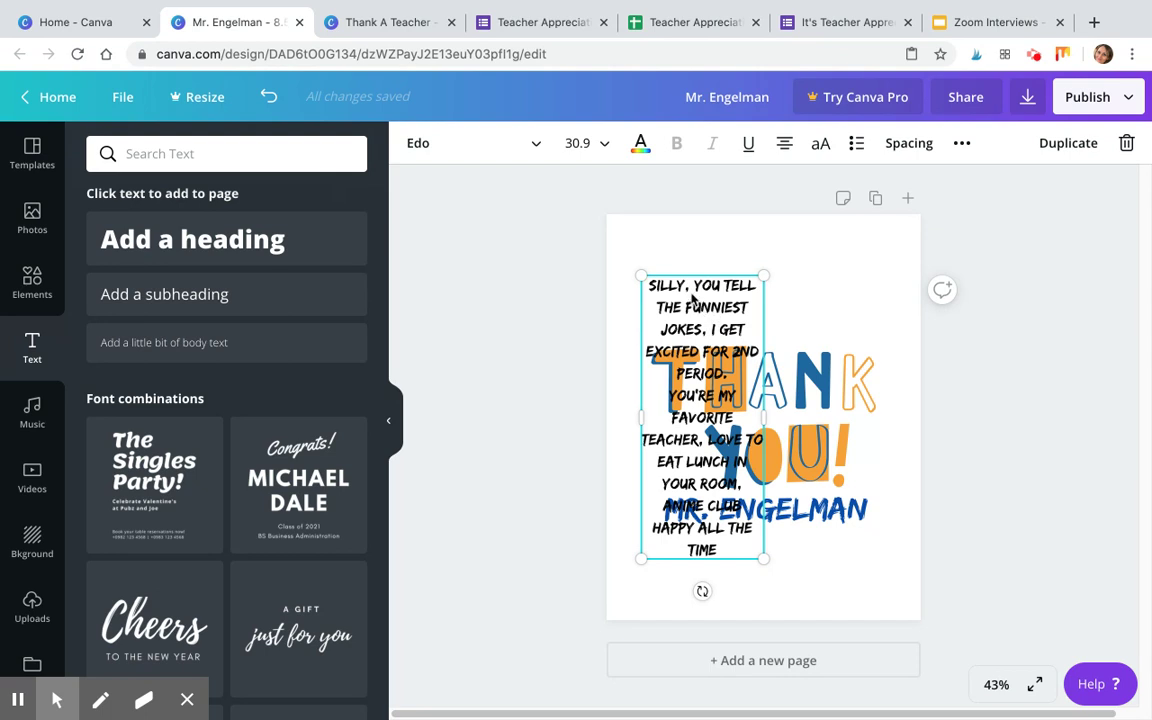
click(226, 296)
Delete the opening word 'SILLY,' from the comment block.
click(671, 285)
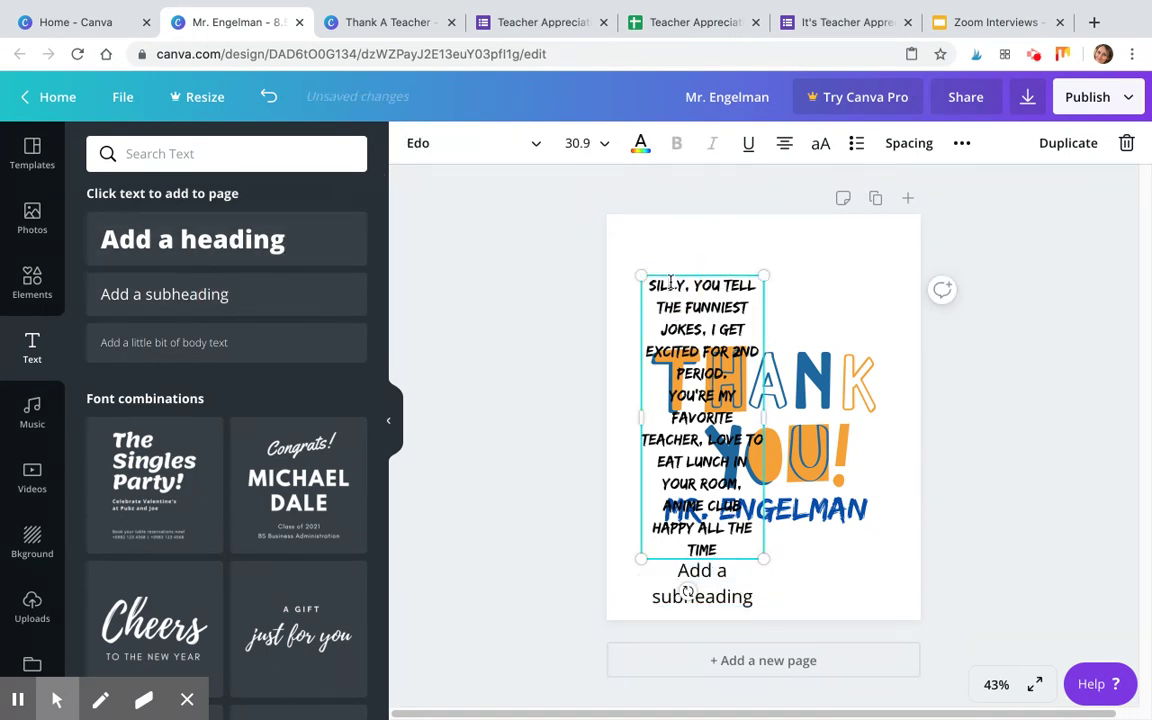
double_click(652, 285)
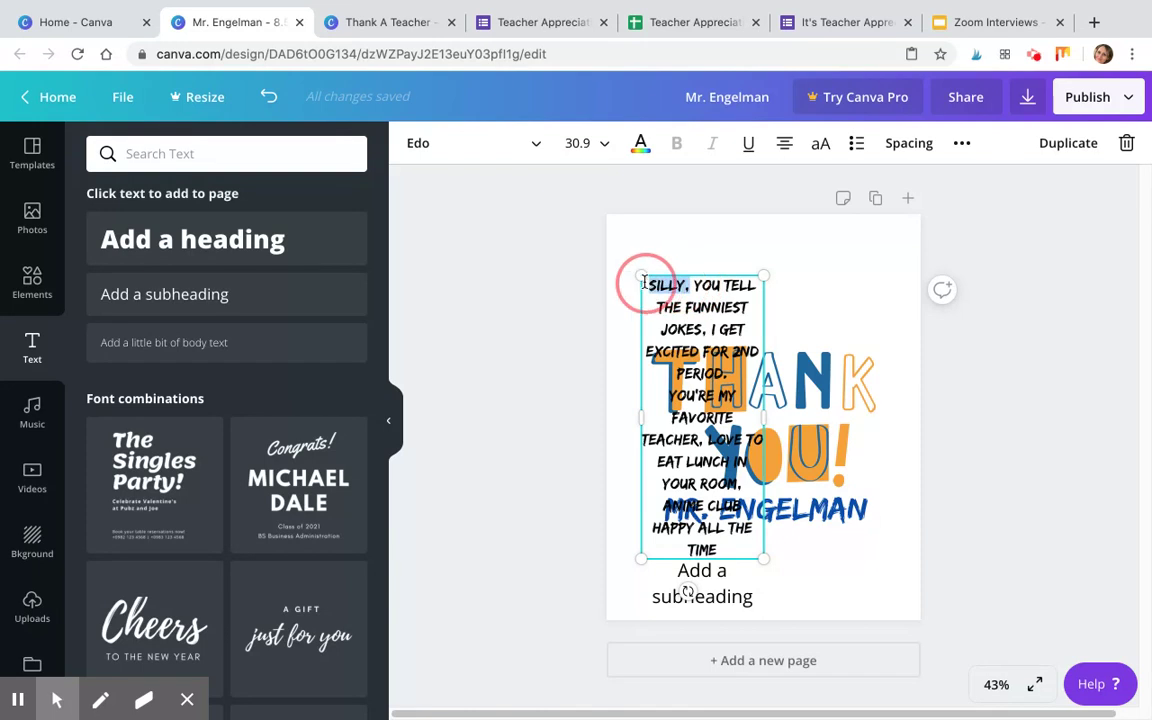
click(656, 287)
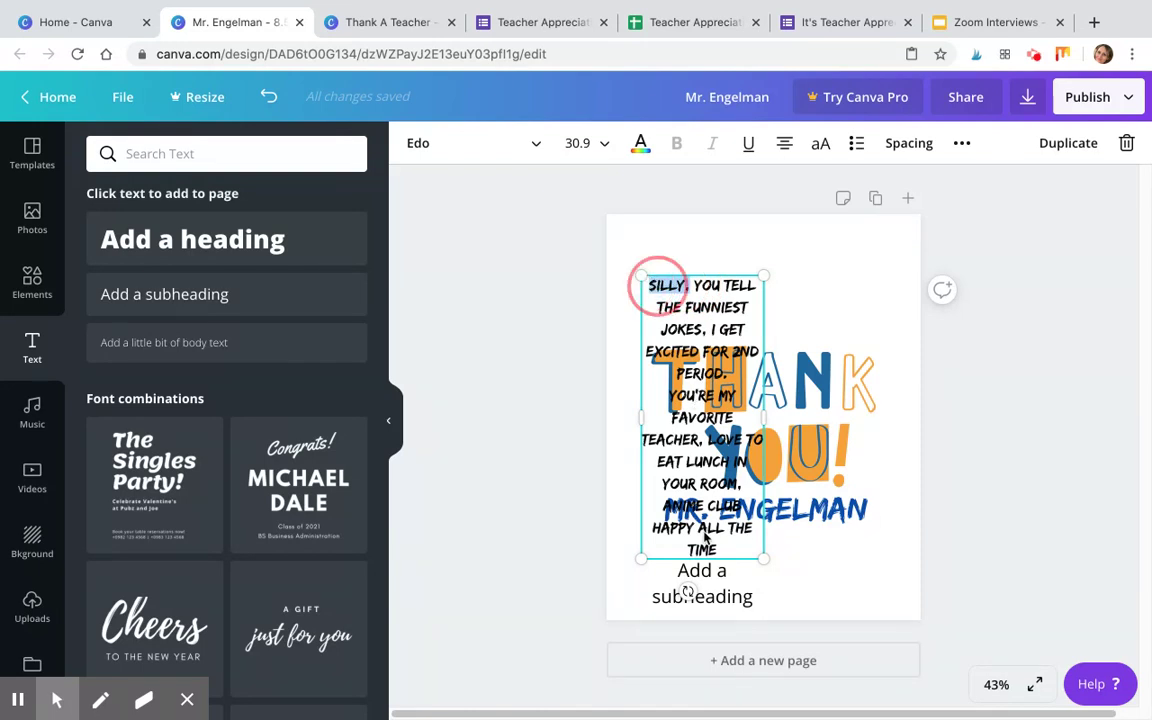
key(BackSpace)
Place the subheading below the name, change its text to 'Silly', and tilt it slightly.
click(712, 596)
drag(673, 571, 740, 550)
double_click(742, 553)
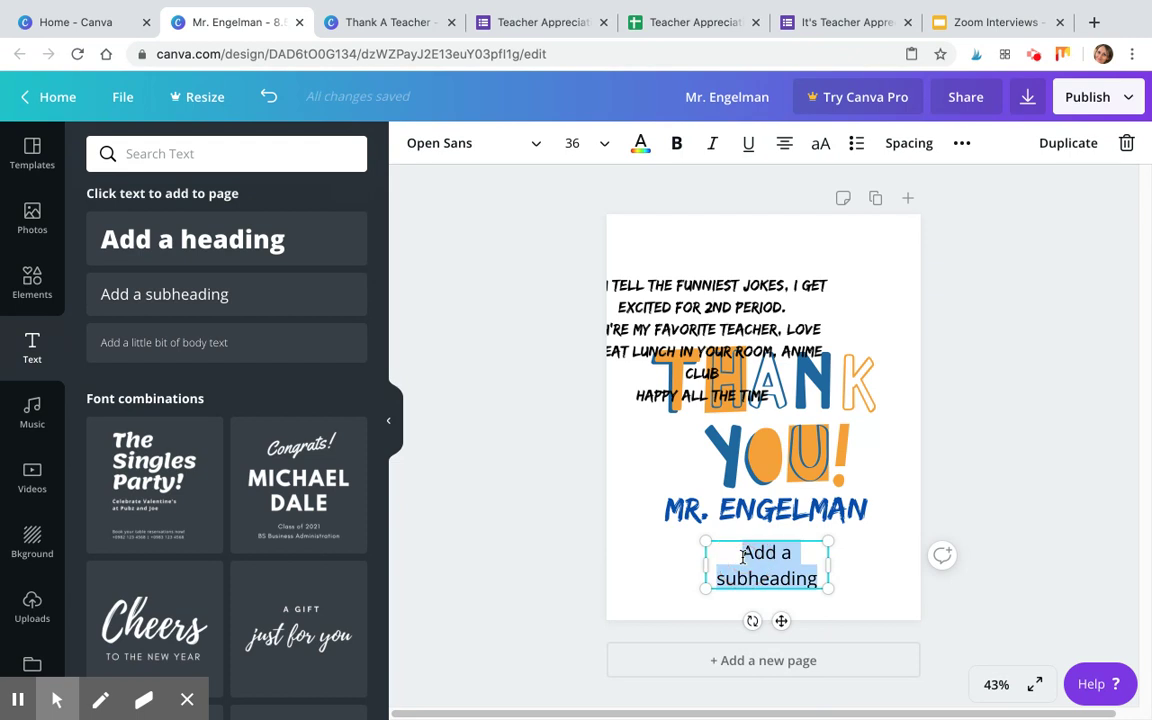
click(743, 560)
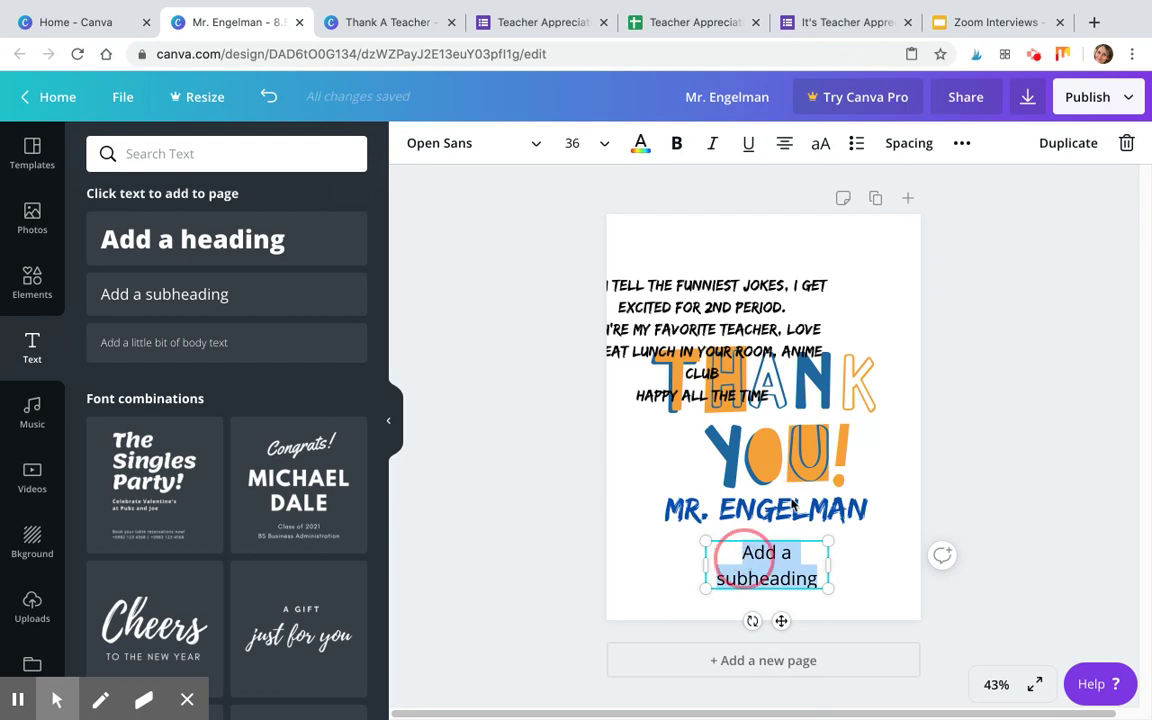
text(Silly)
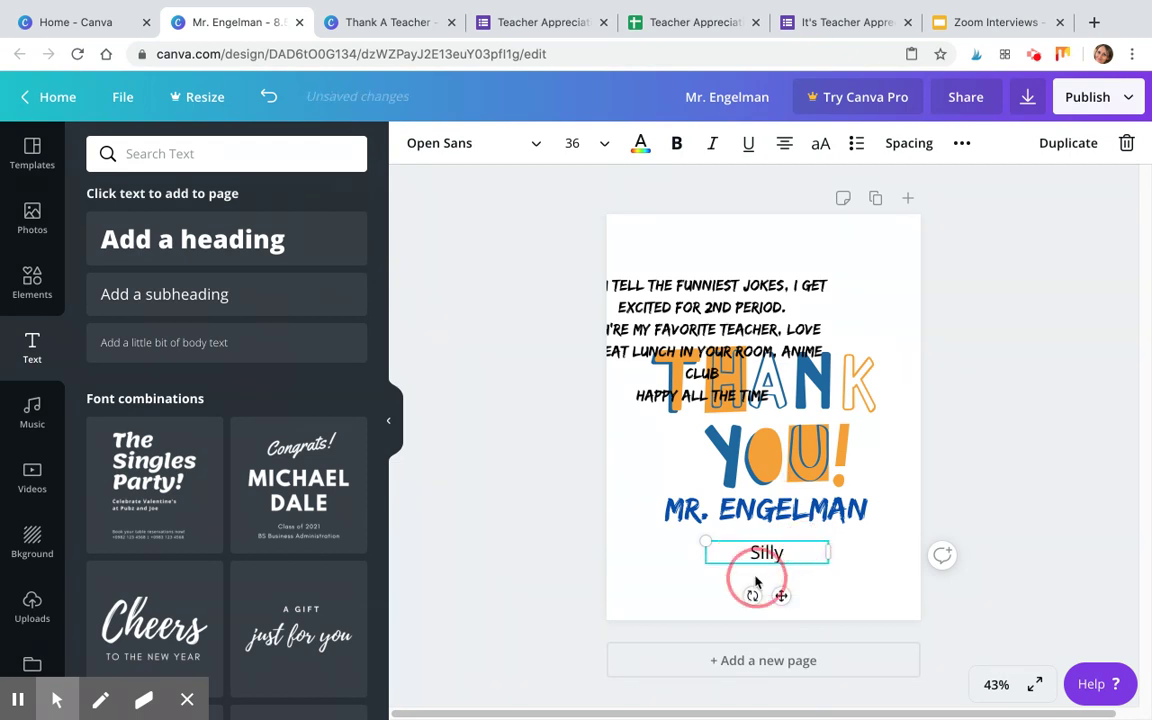
drag(826, 553, 678, 565)
drag(651, 621, 665, 622)
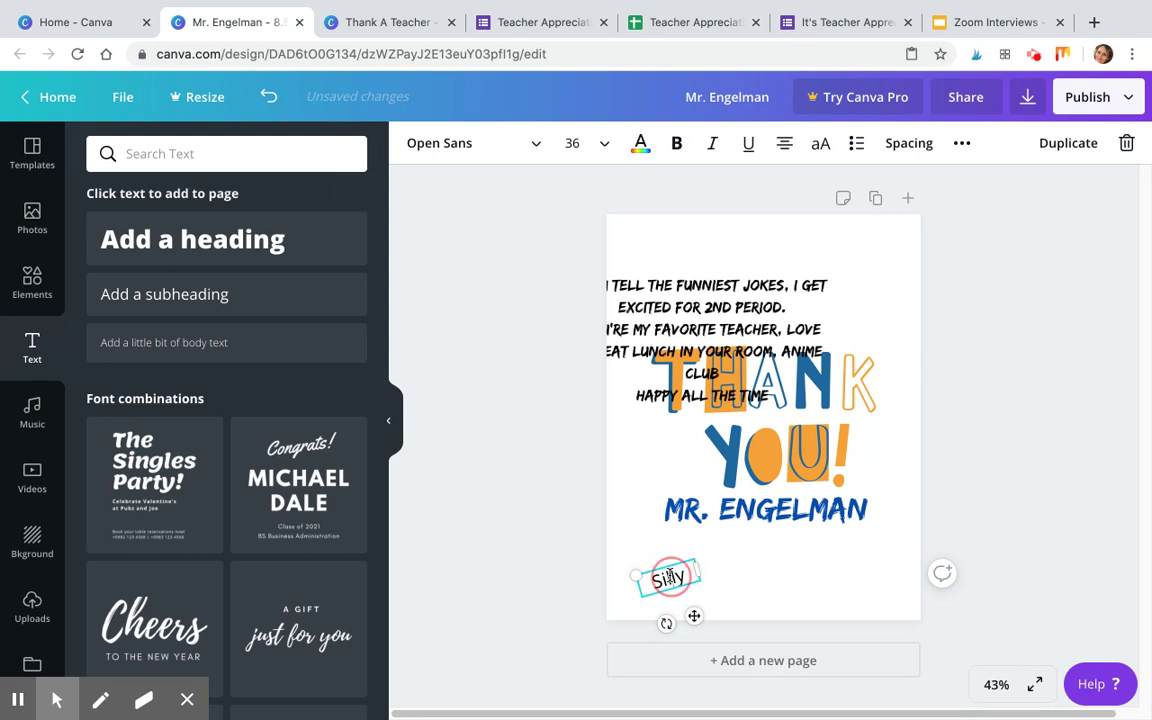
Make 'Silly' larger, red, in True Typewriter, and shift the quotes block onto the page.
click(533, 143)
click(229, 158)
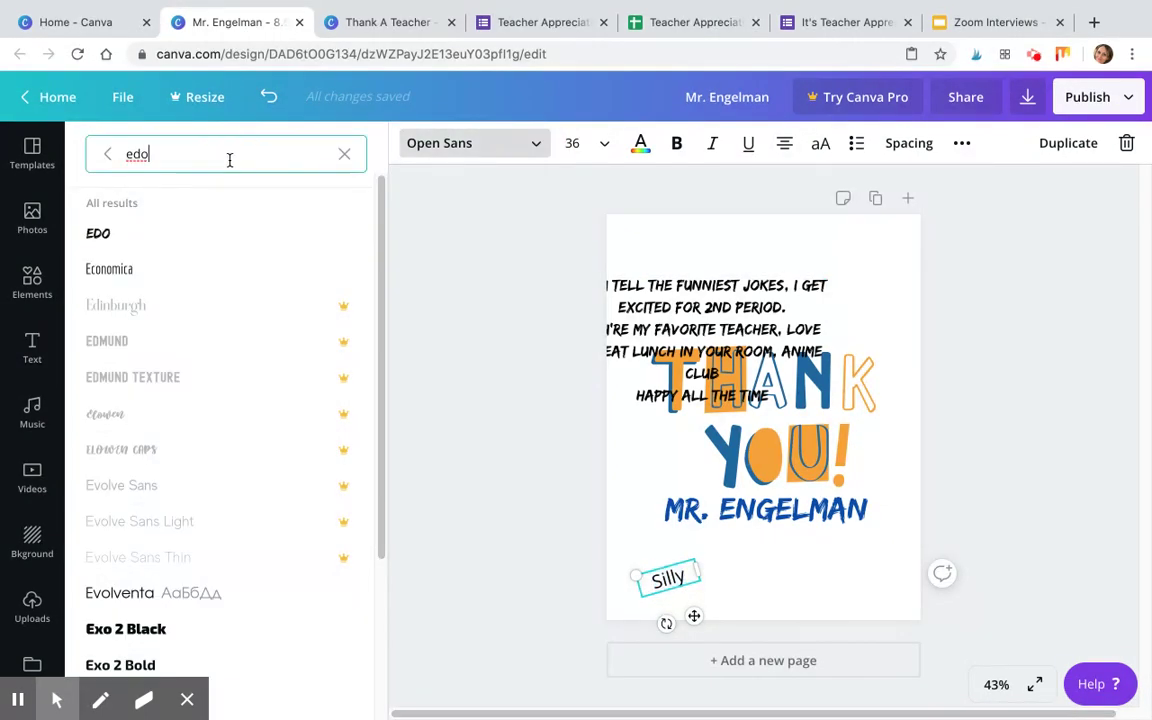
double_click(229, 158)
text(true type)
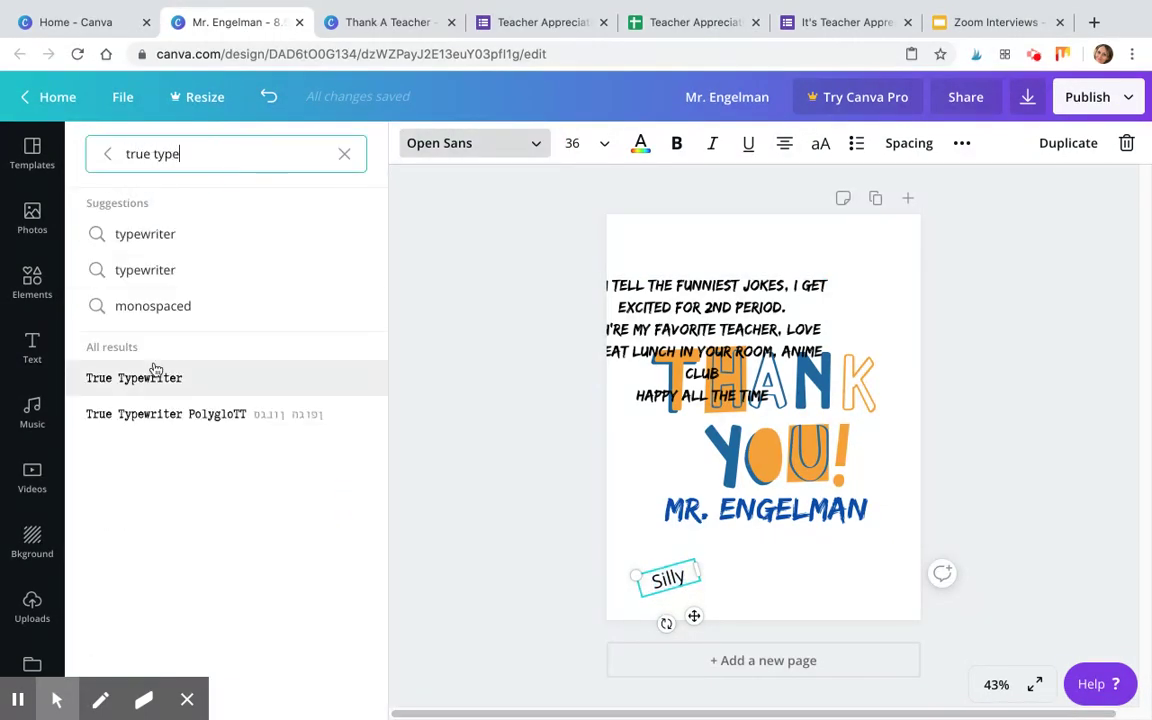
click(150, 378)
drag(635, 575, 650, 555)
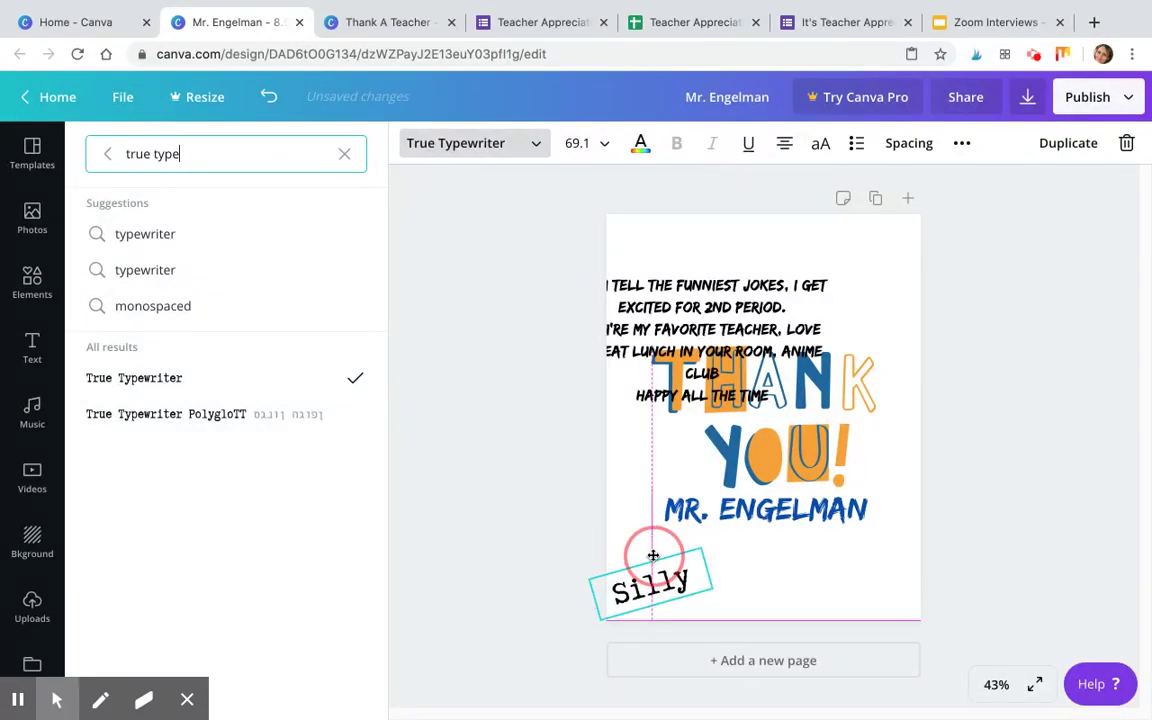
click(640, 142)
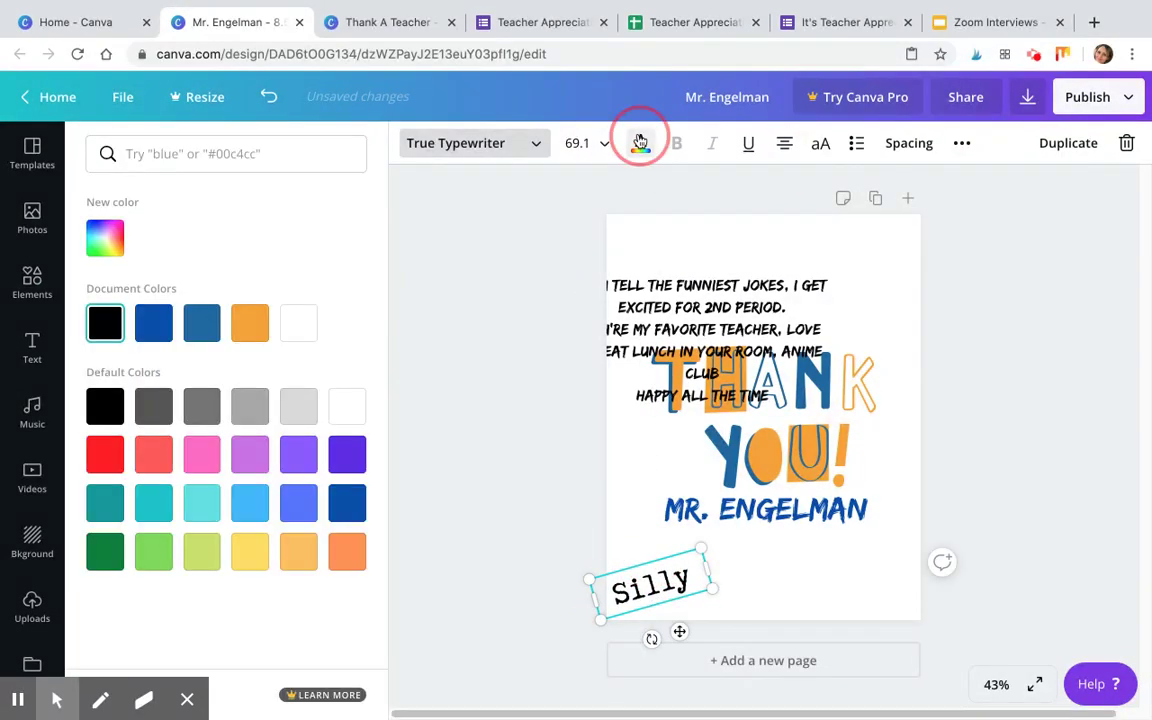
click(110, 455)
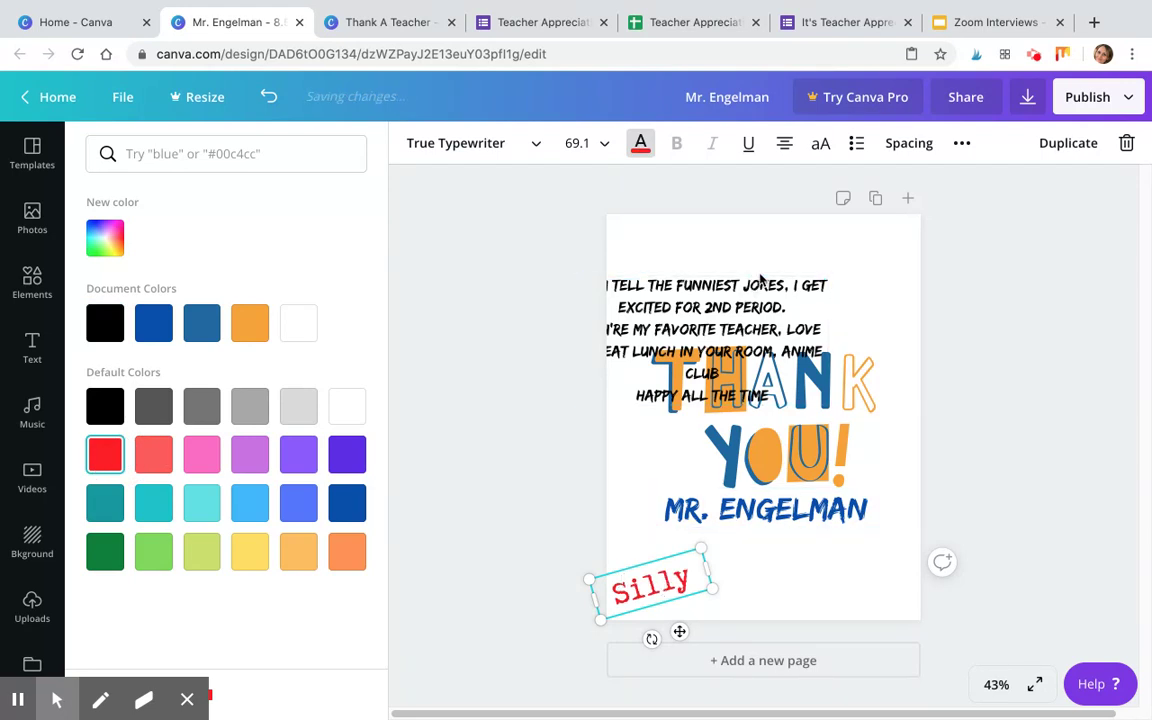
drag(764, 277, 812, 262)
Remove 'you tell the funniest jokes' from the quotes block.
double_click(818, 268)
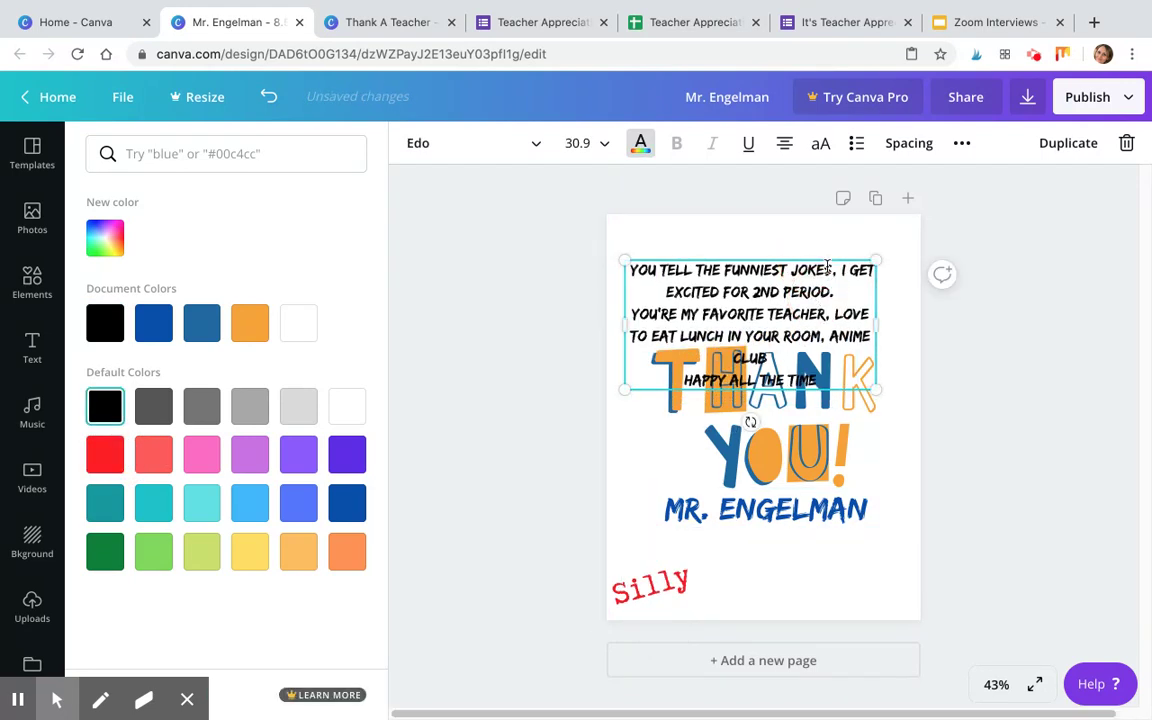
click(831, 262)
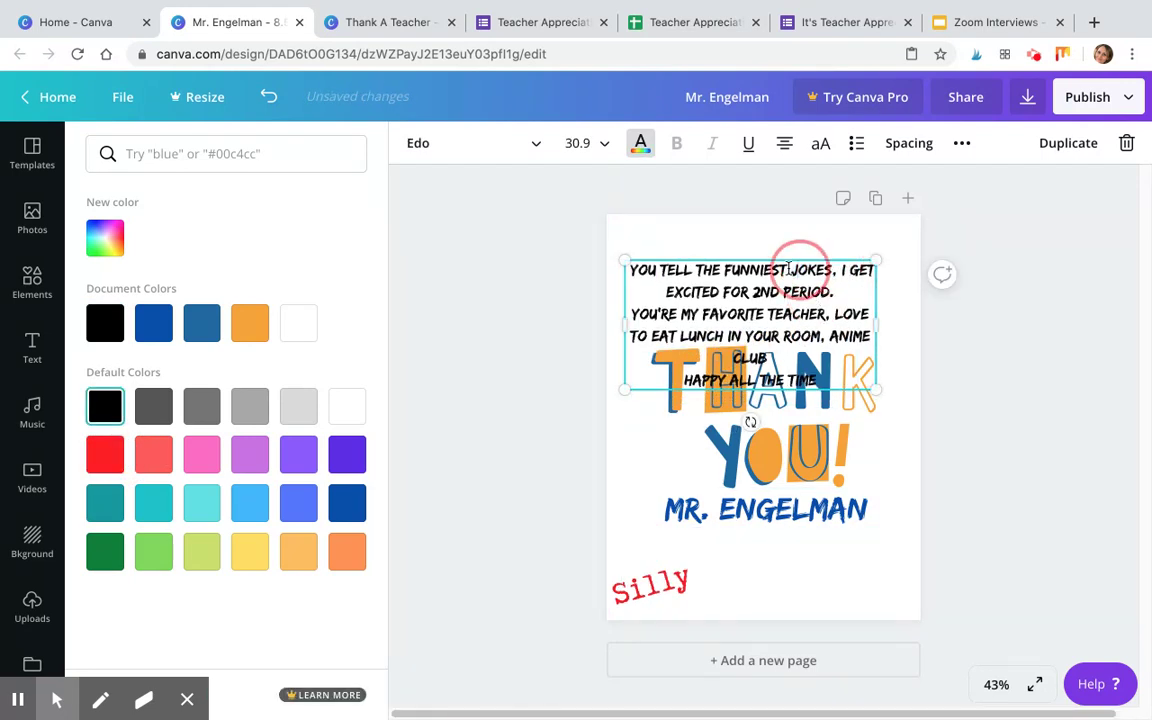
drag(633, 268, 823, 280)
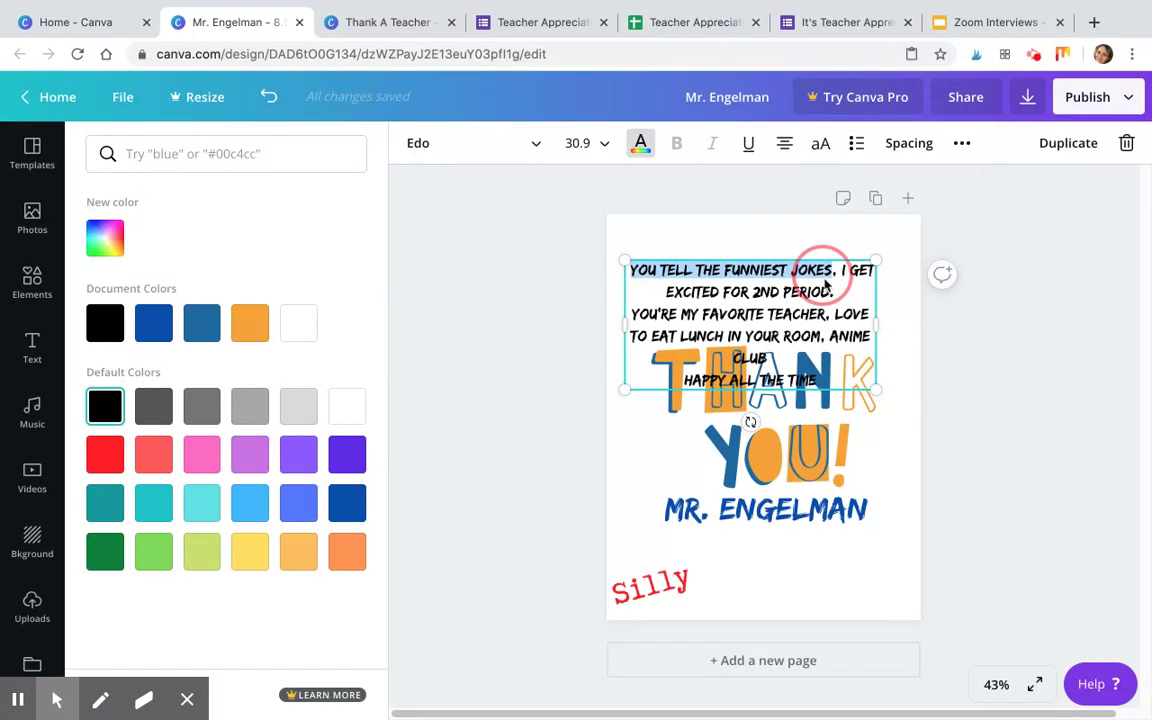
key(BackSpace)
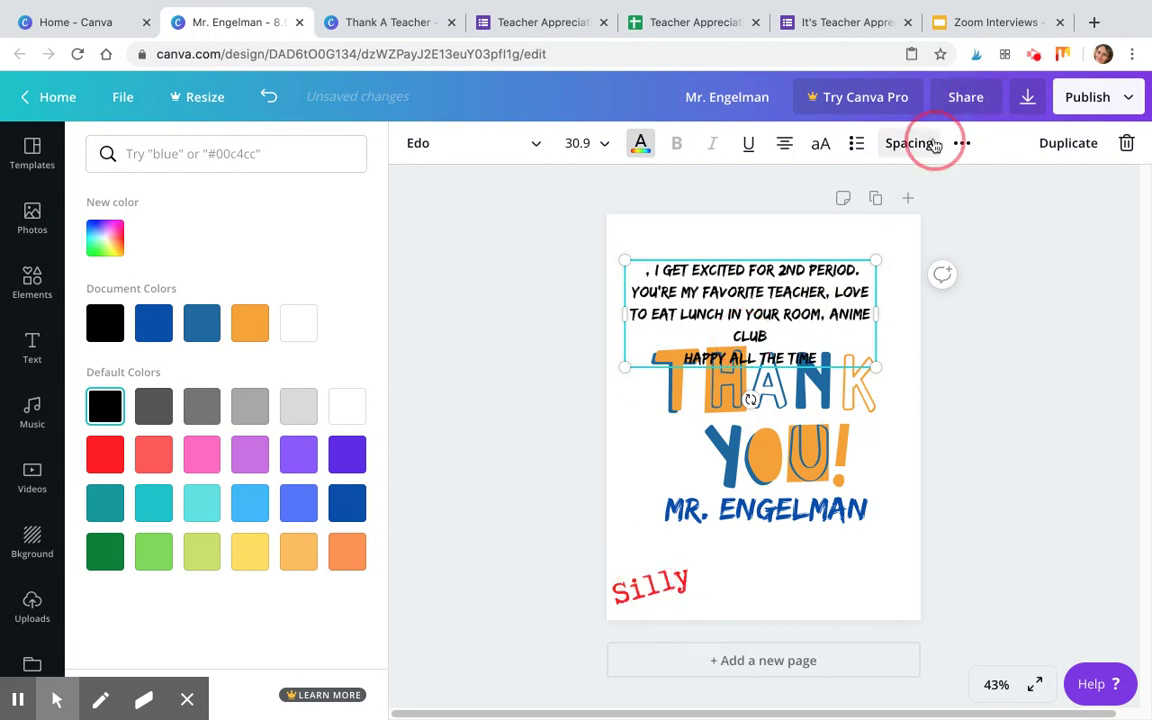
Add a heading beside 'Silly' at the bottom, paste the quote into it, and shrink it.
click(32, 350)
click(159, 239)
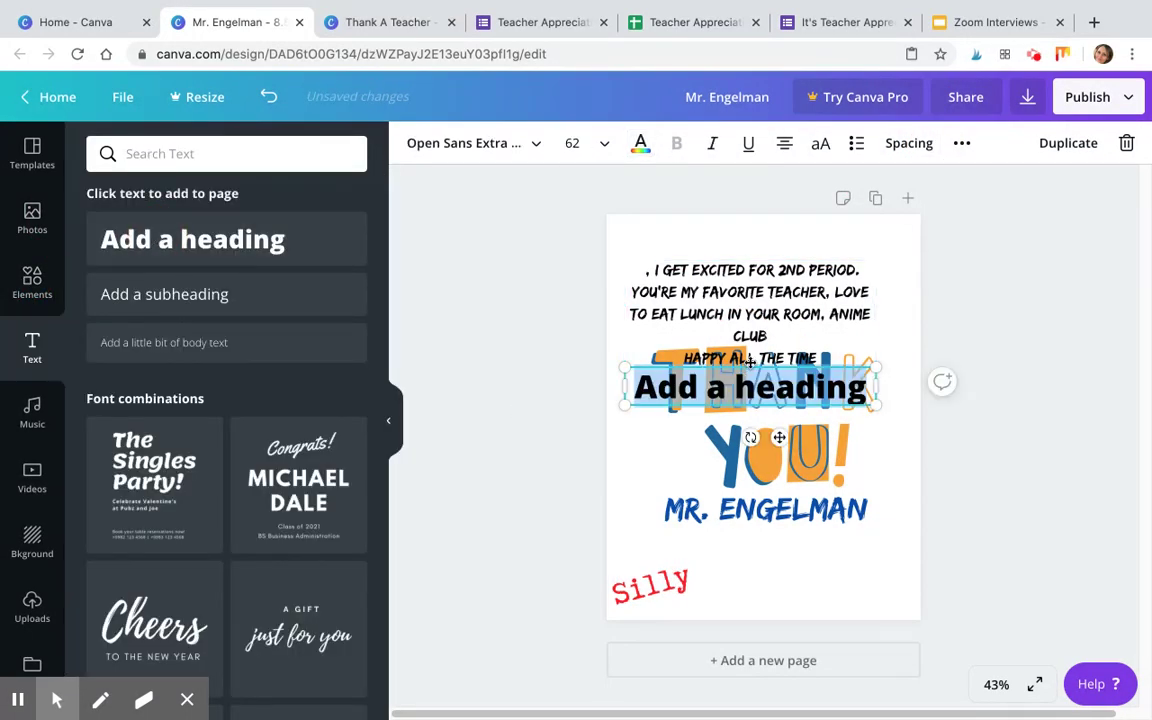
drag(750, 362, 803, 583)
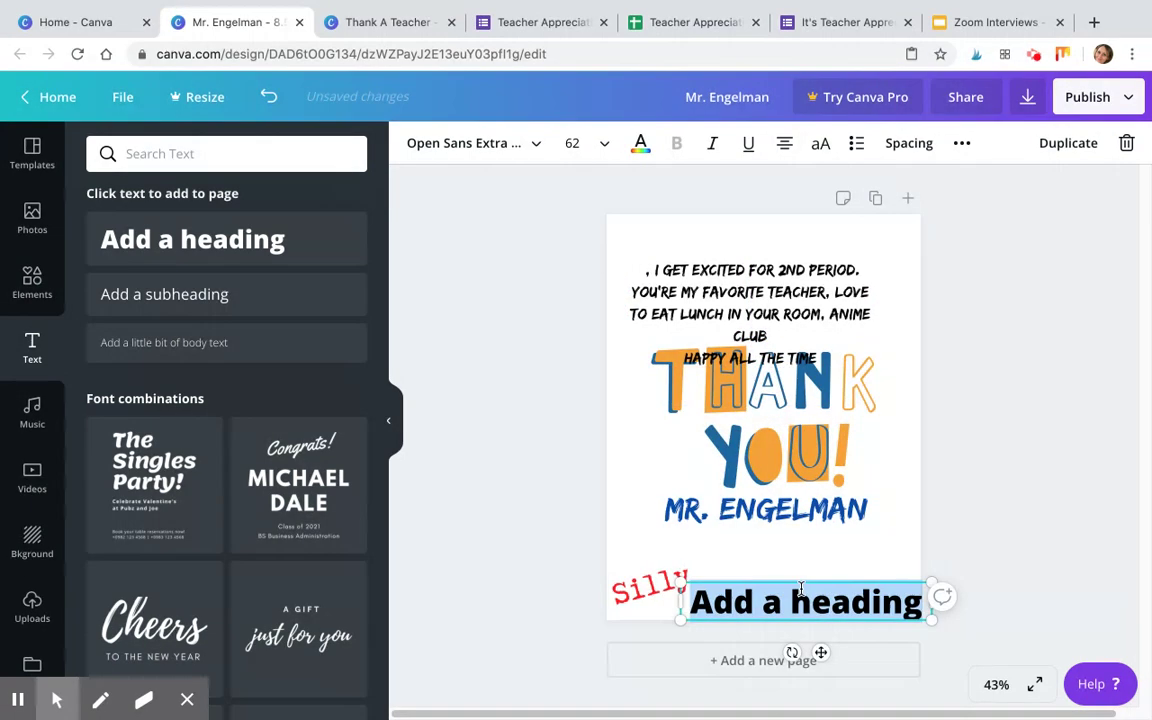
click(797, 586)
key(BackSpace)
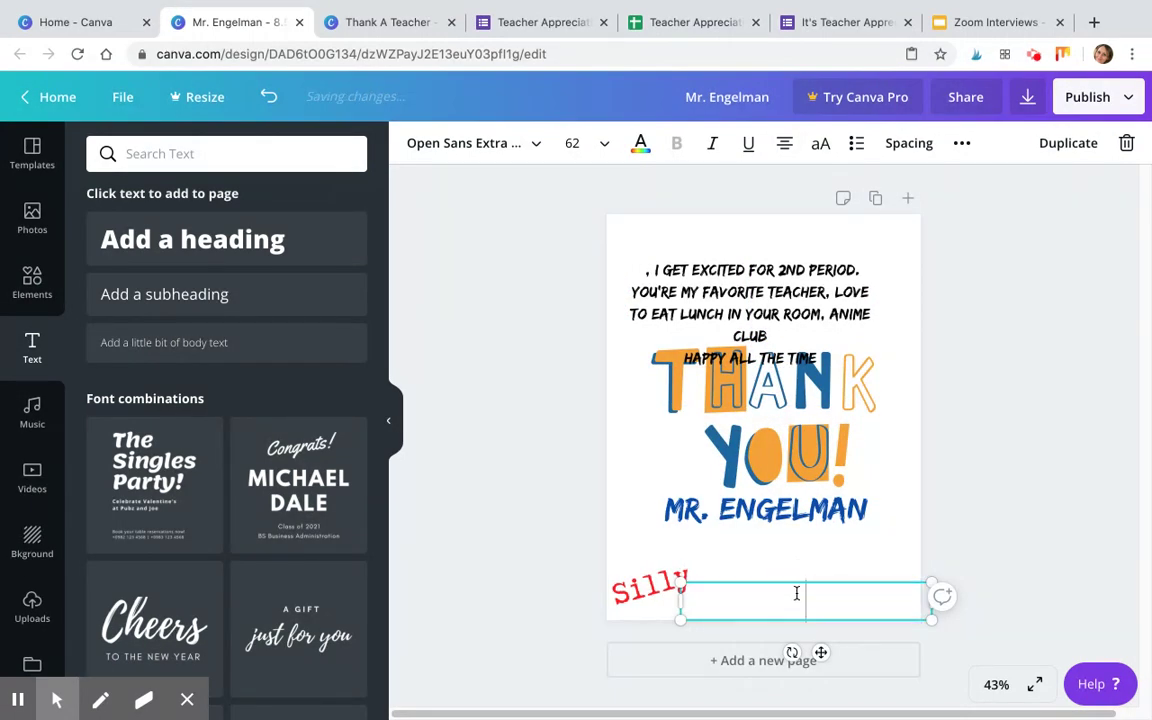
text(you tell the funniest jokes)
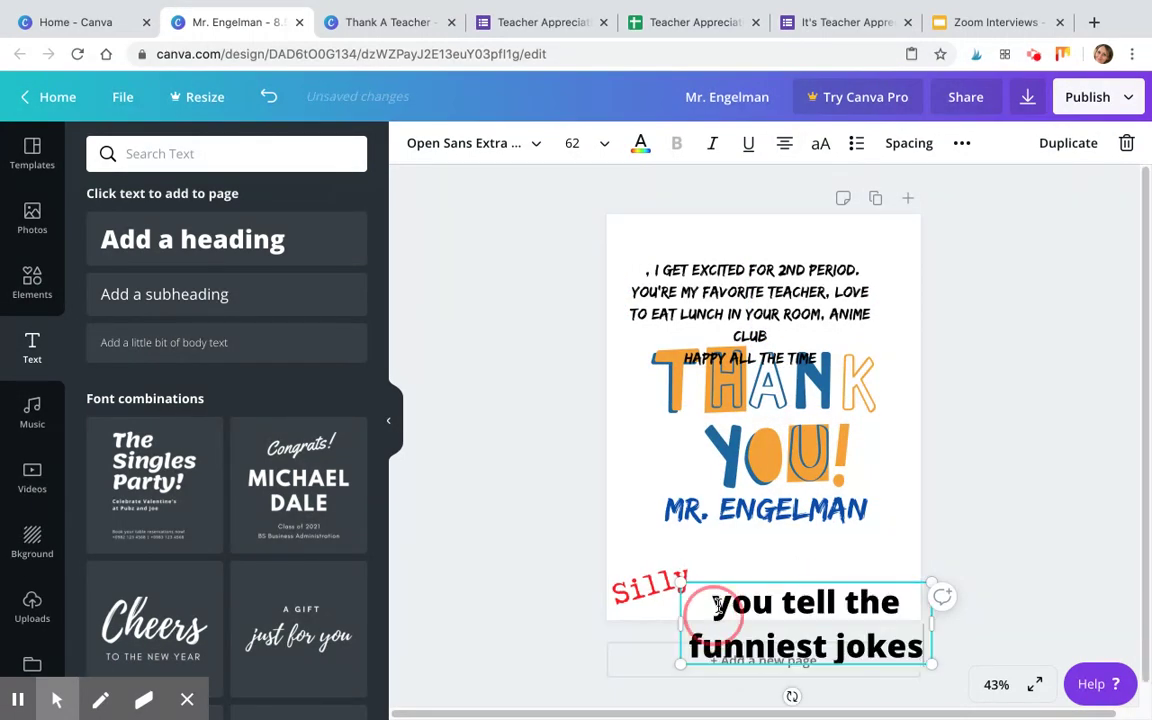
drag(688, 583, 905, 607)
click(913, 514)
click(864, 571)
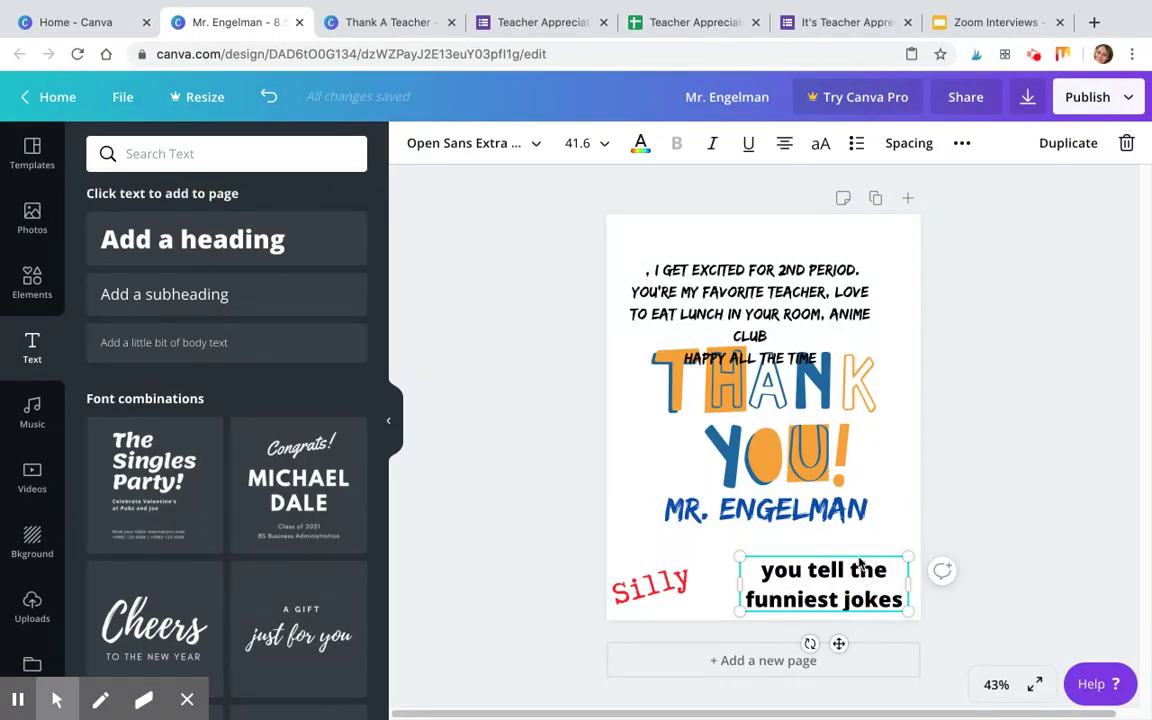
Set the jokes quote in Caveat, narrow its box, and tighten its letter spacing.
click(537, 153)
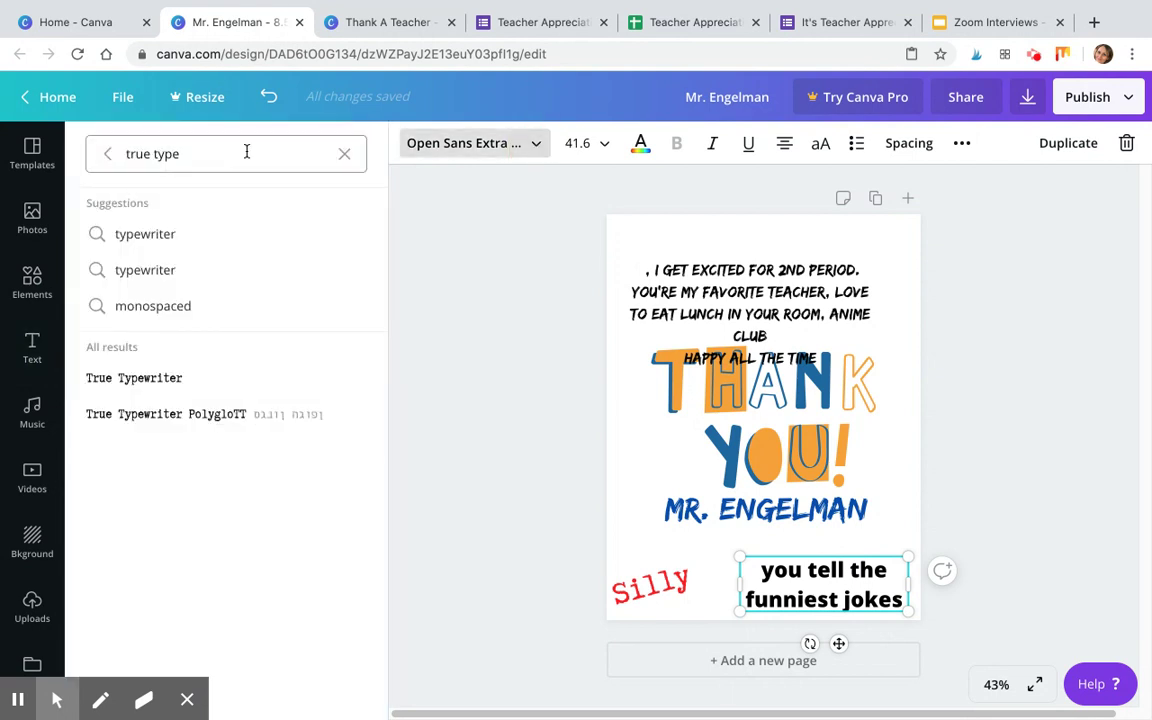
triple_click(203, 149)
text(caveat)
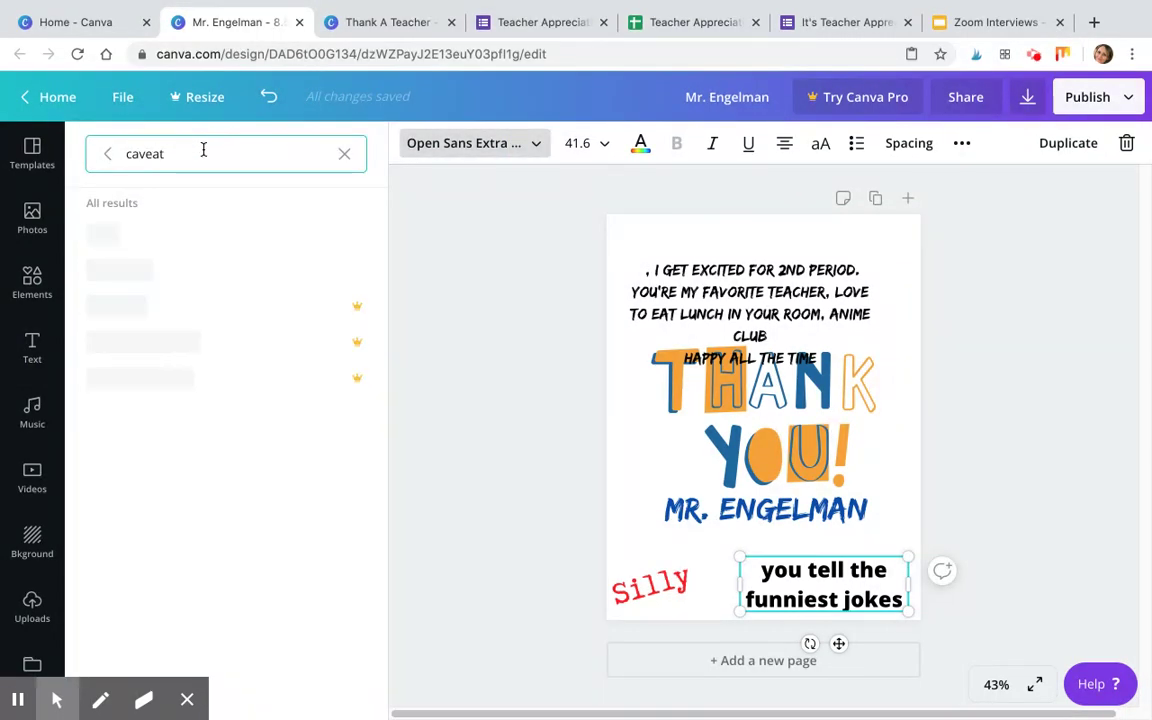
click(96, 232)
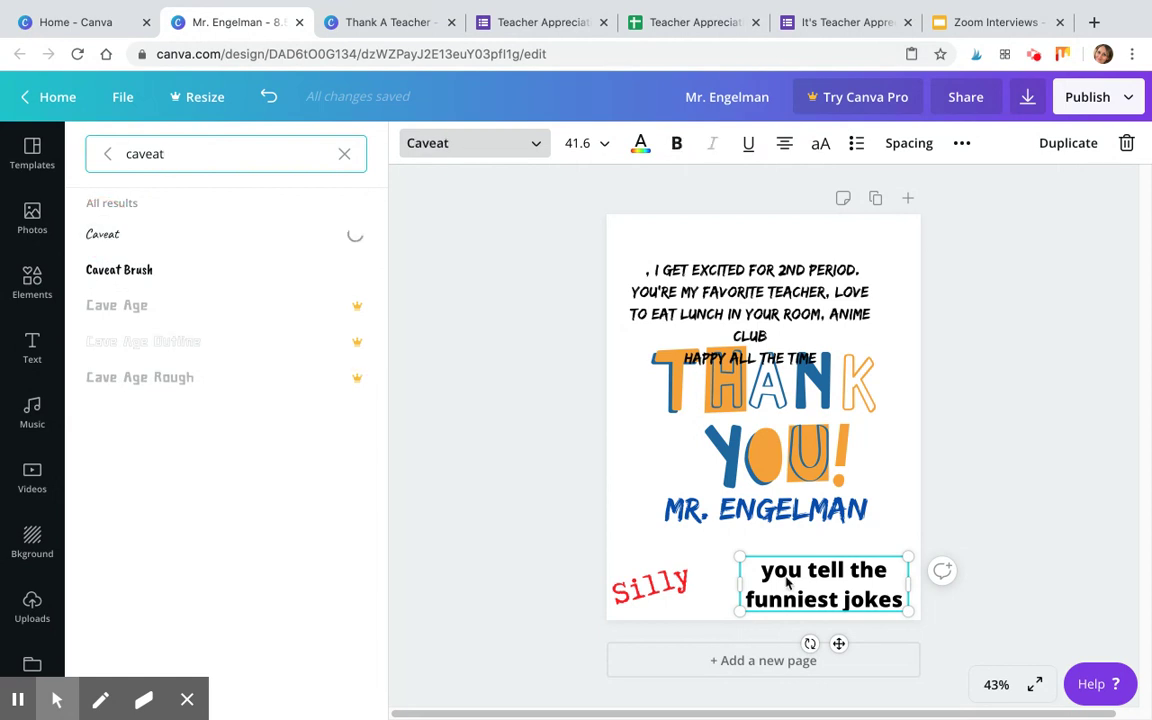
drag(916, 591, 867, 586)
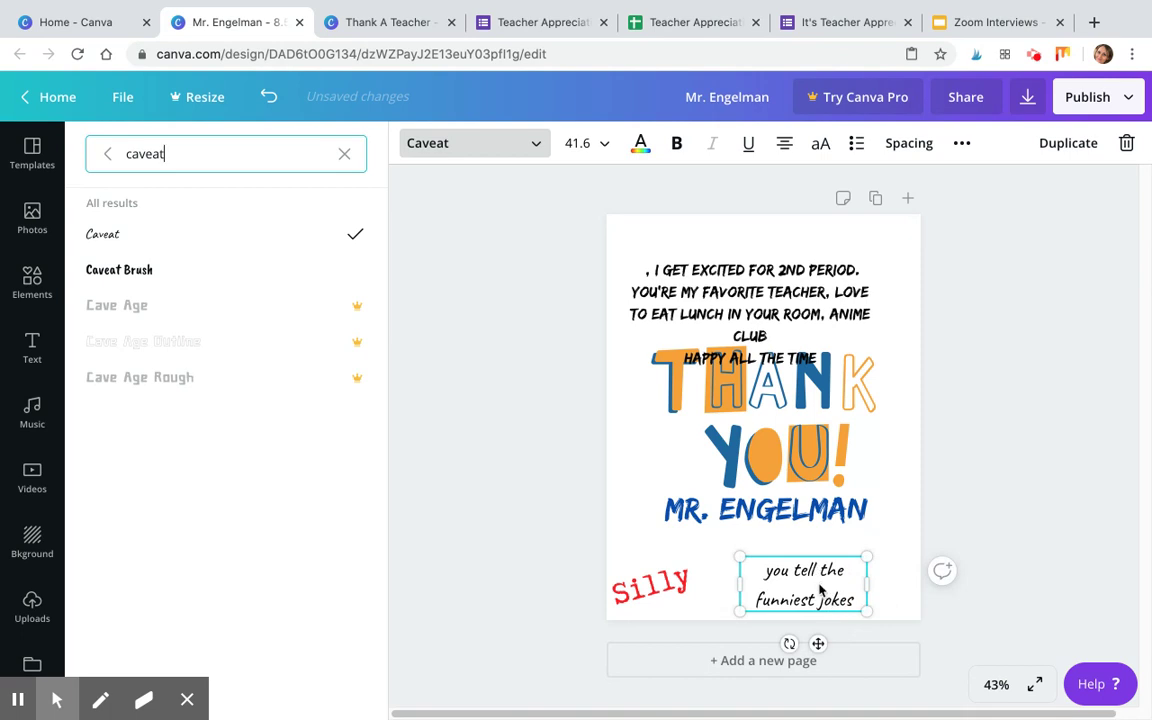
click(892, 146)
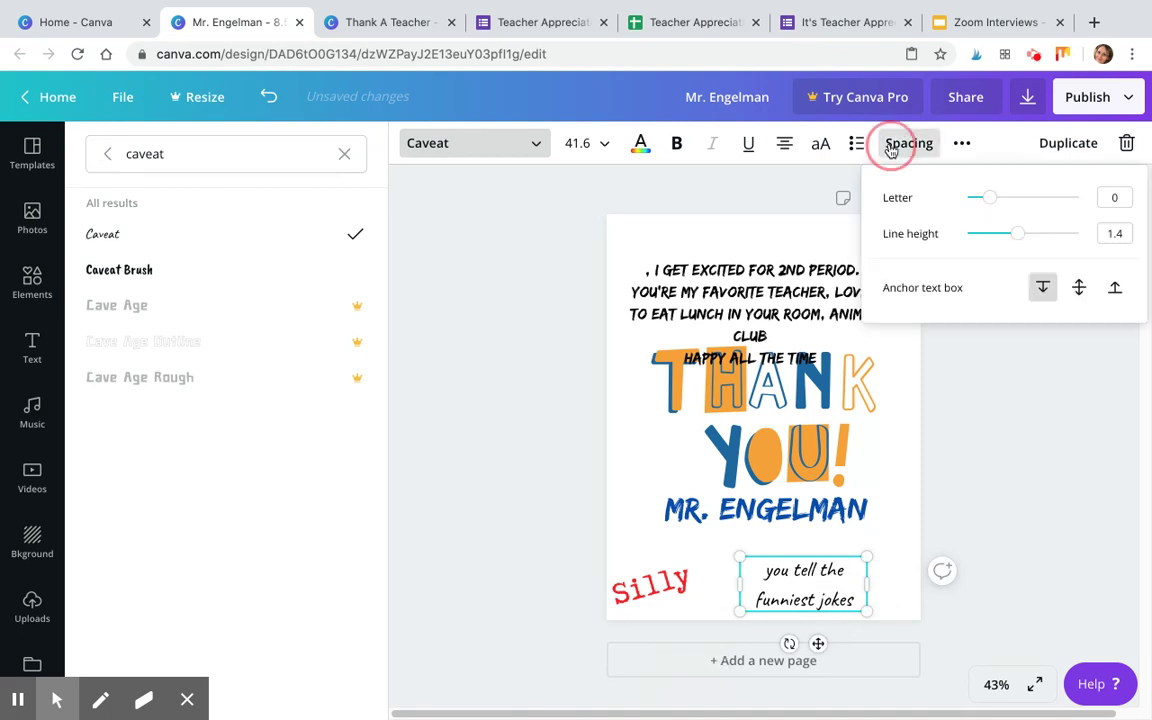
drag(990, 206, 985, 233)
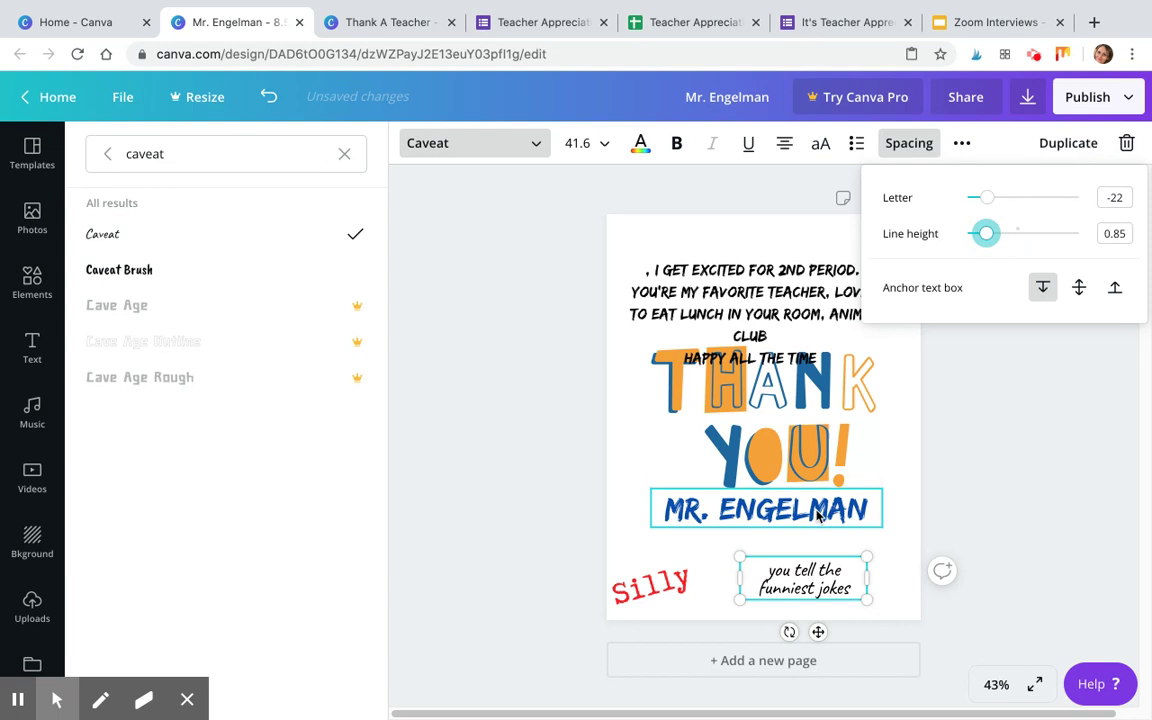
click(762, 558)
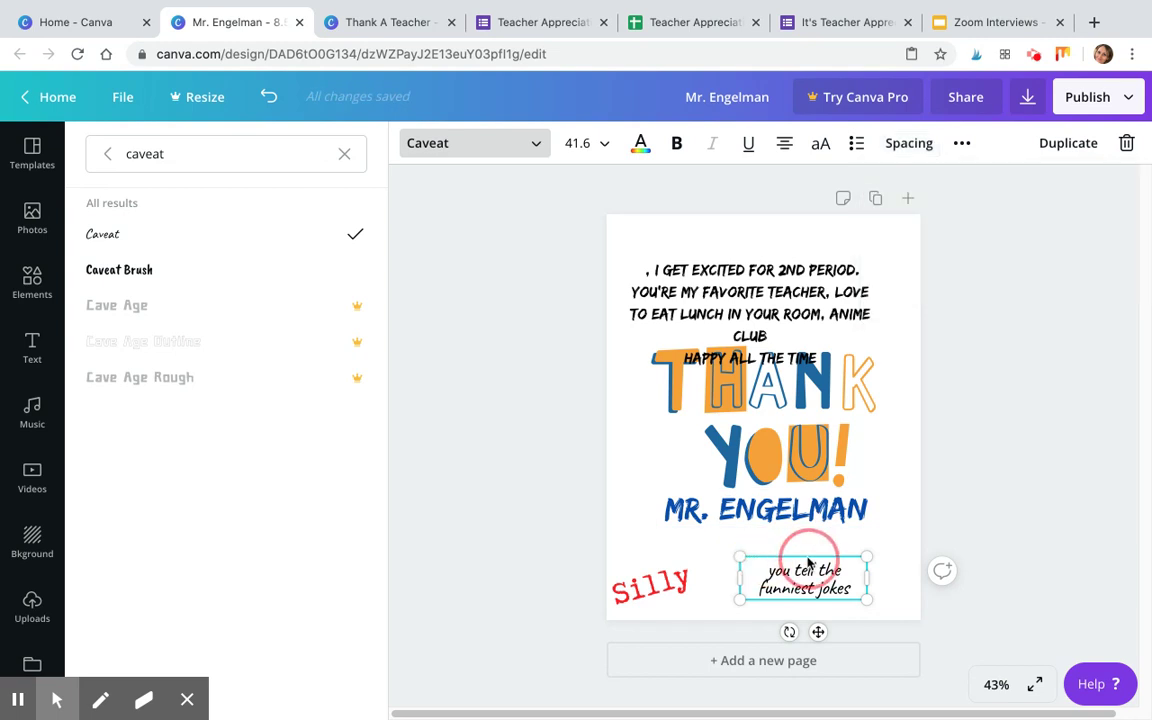
Tilt the jokes quote about 13 degrees and colour it light green.
click(940, 540)
drag(838, 562, 872, 558)
drag(821, 629, 807, 627)
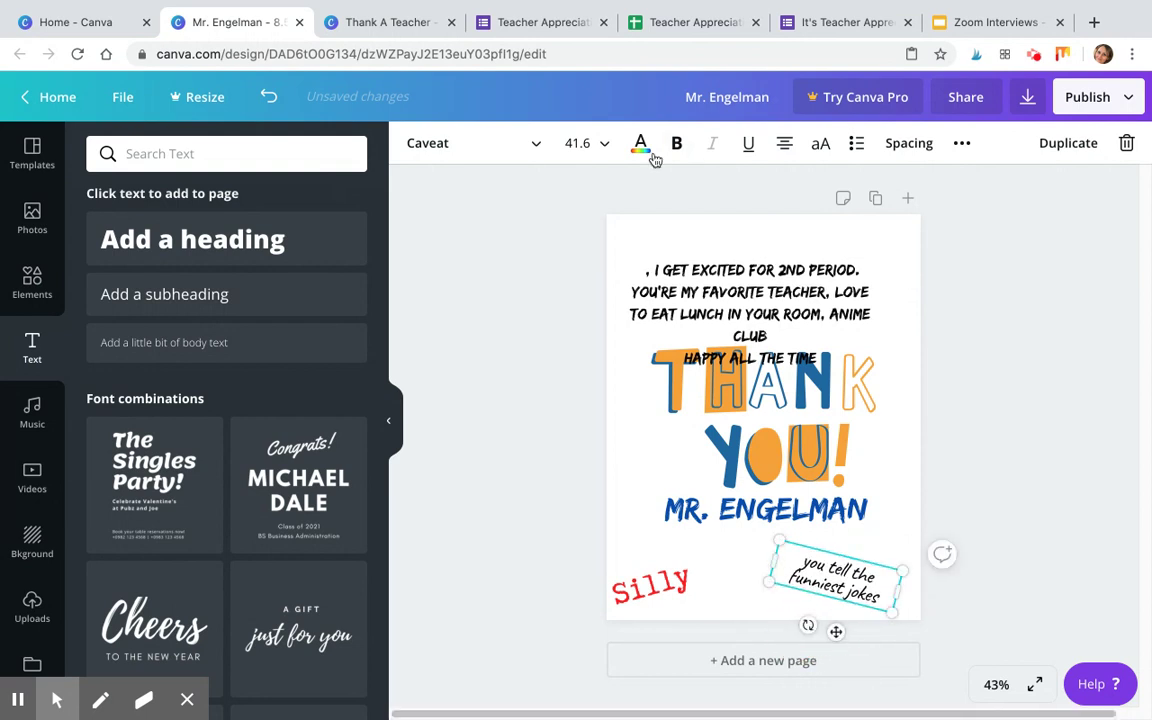
click(642, 146)
click(152, 553)
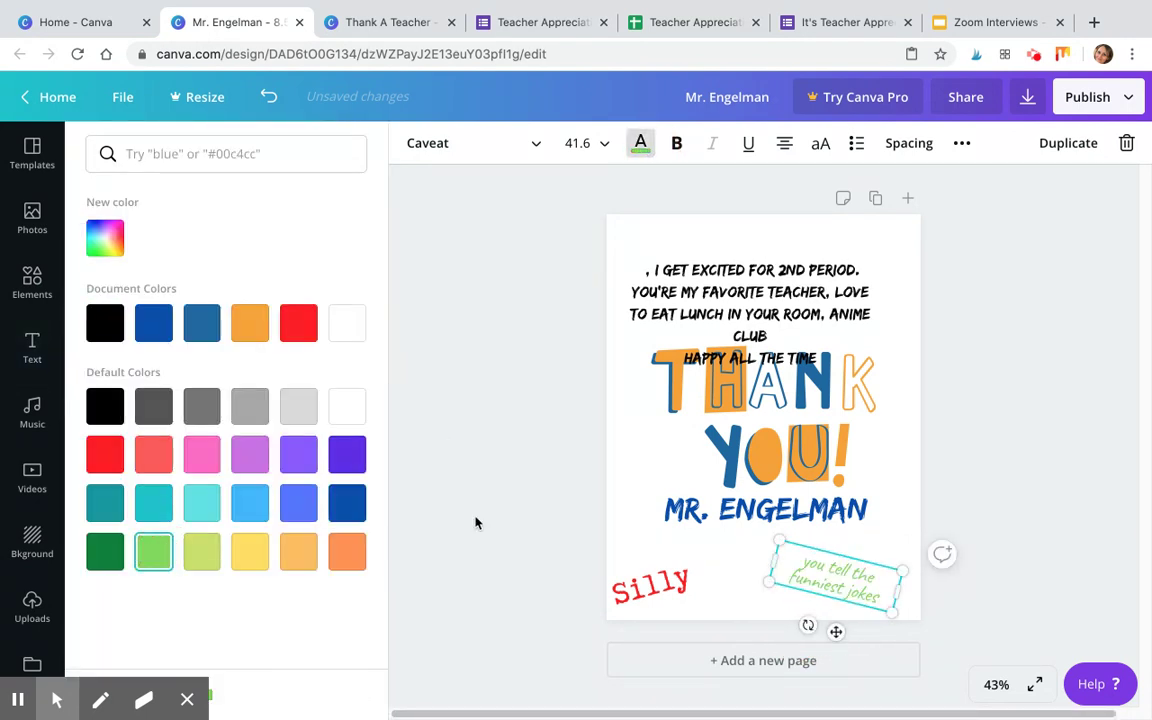
click(543, 500)
click(987, 481)
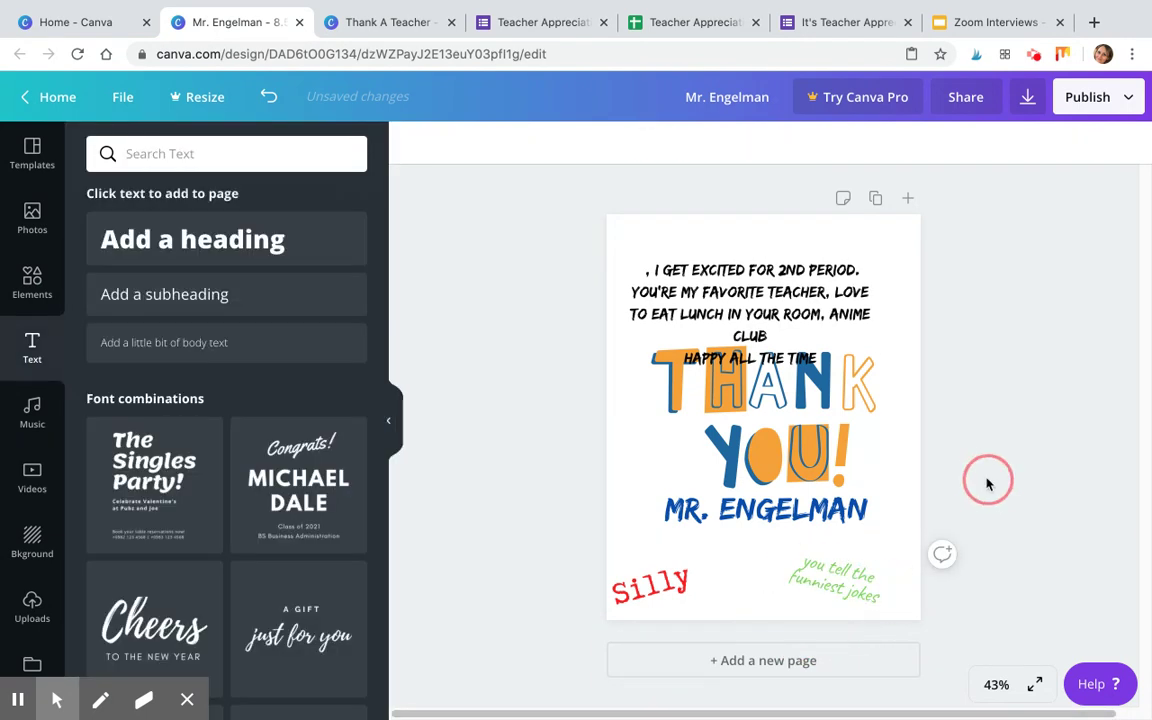
Delete the line 'I get excited for 2nd period' from the quote block.
click(832, 294)
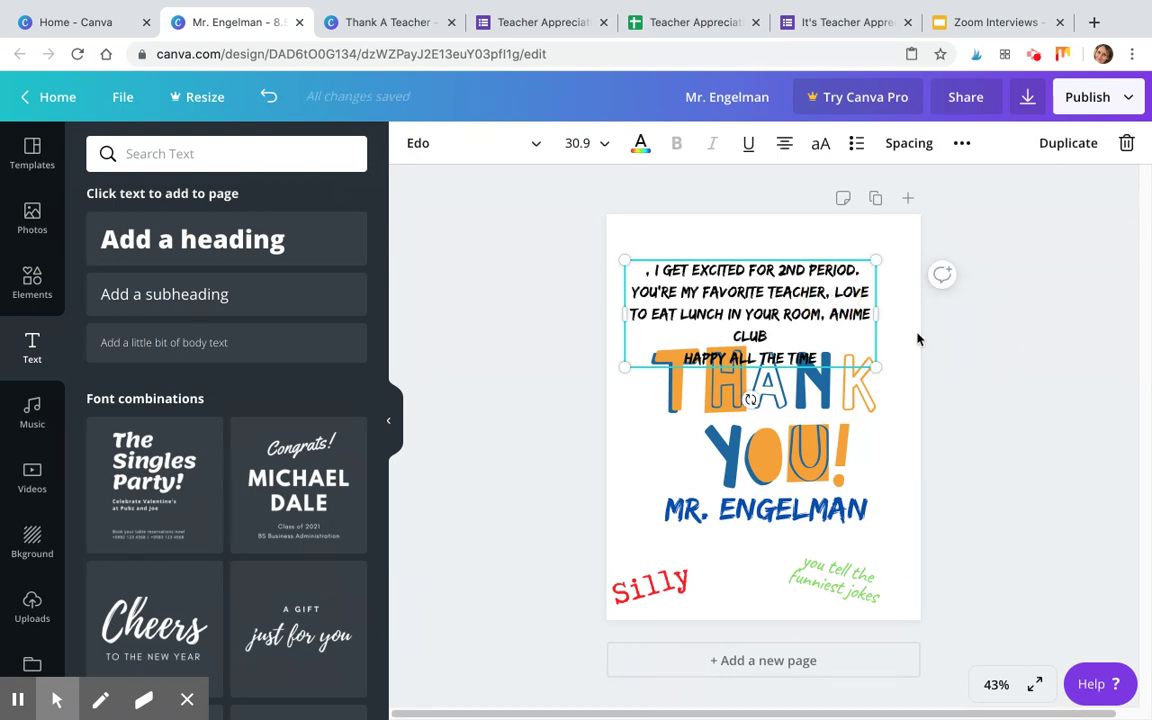
double_click(733, 270)
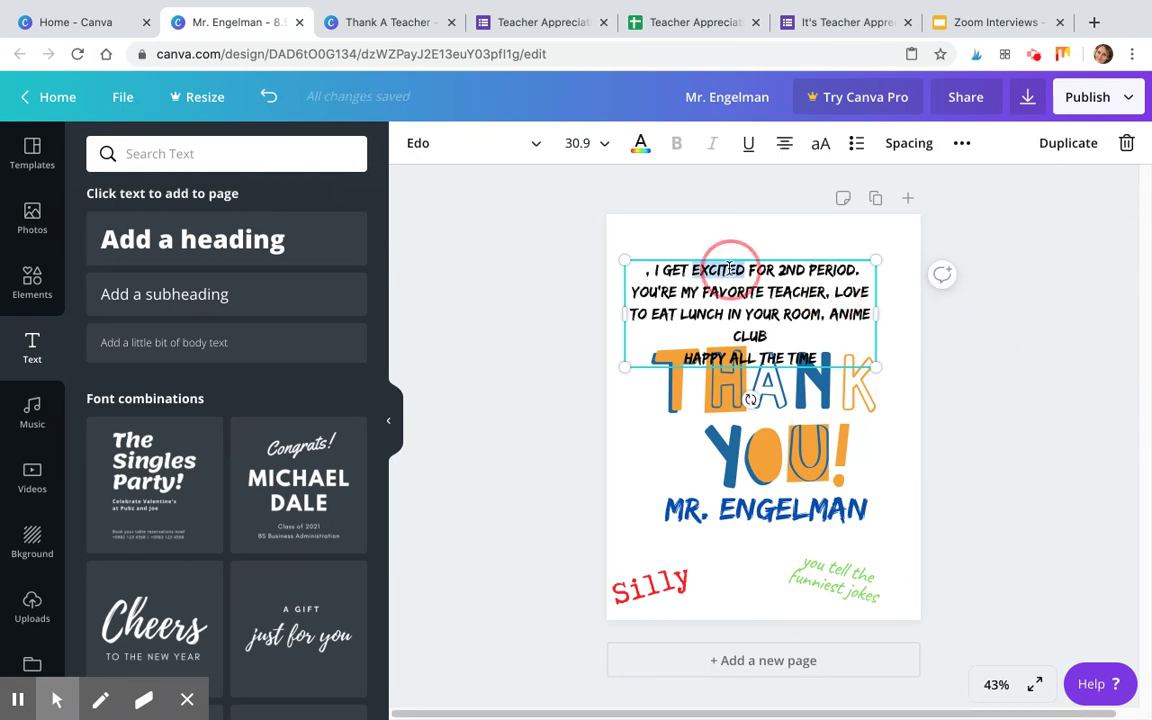
drag(855, 270, 666, 271)
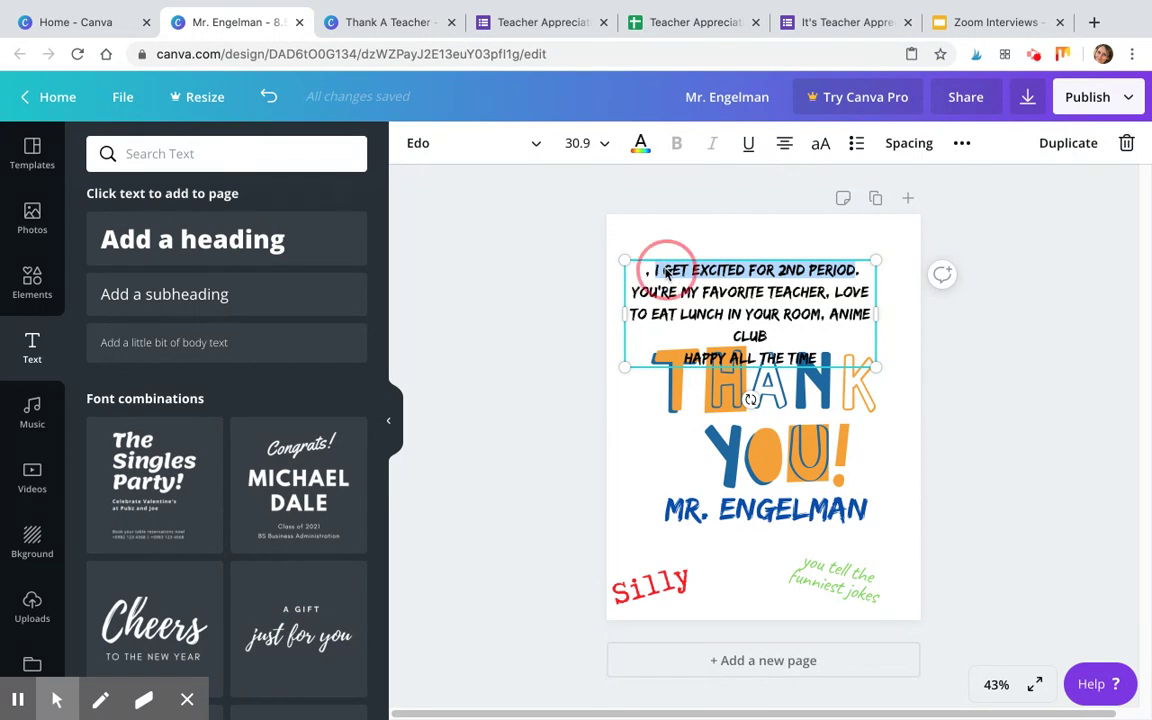
key(BackSpace)
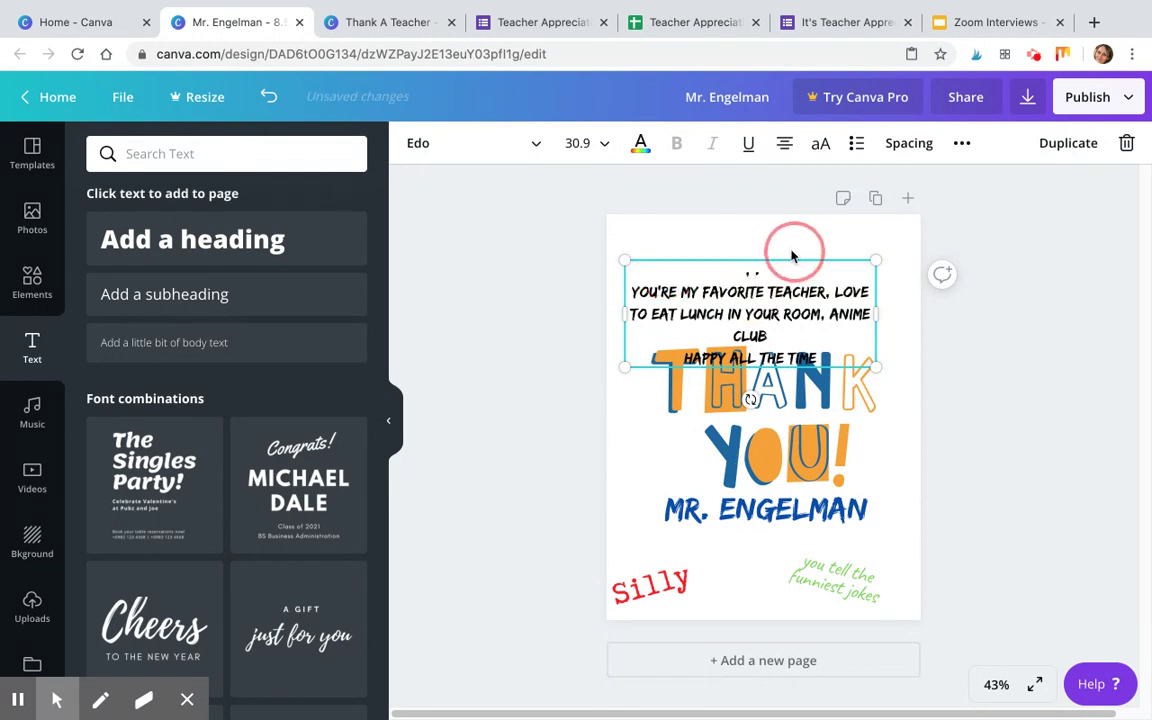
Add a subheading near the page top and paste the 2nd-period line into it.
click(165, 294)
drag(749, 363, 748, 240)
click(745, 257)
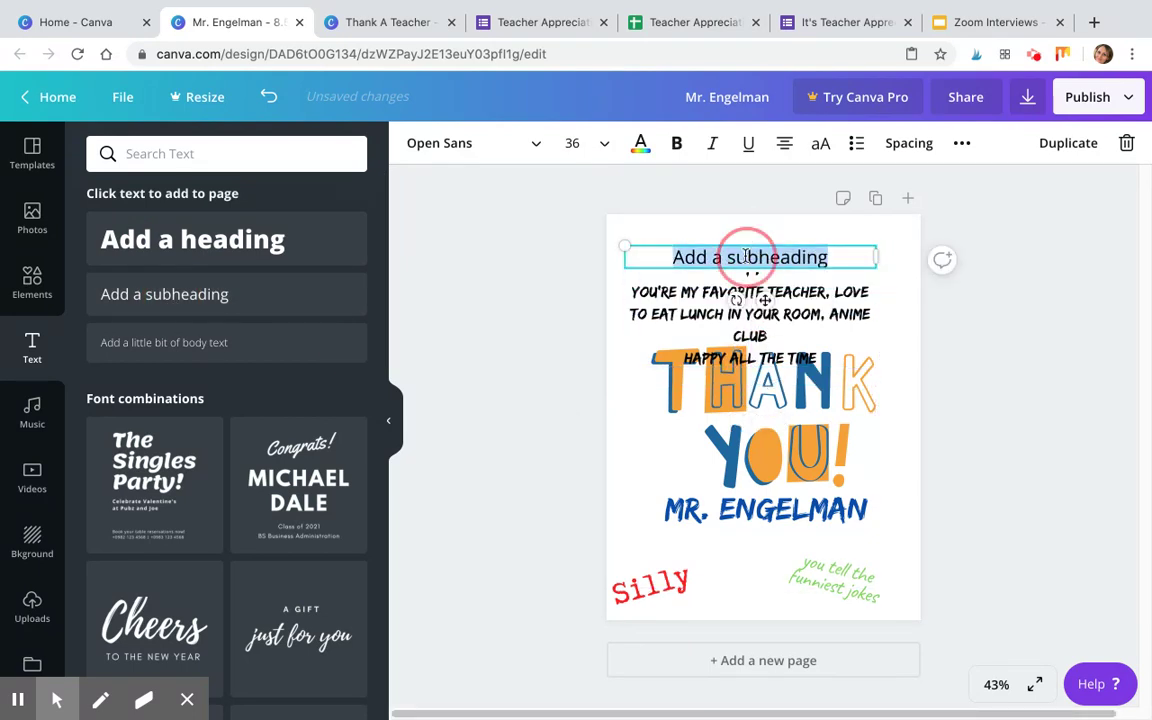
key(BackSpace)
click(747, 257)
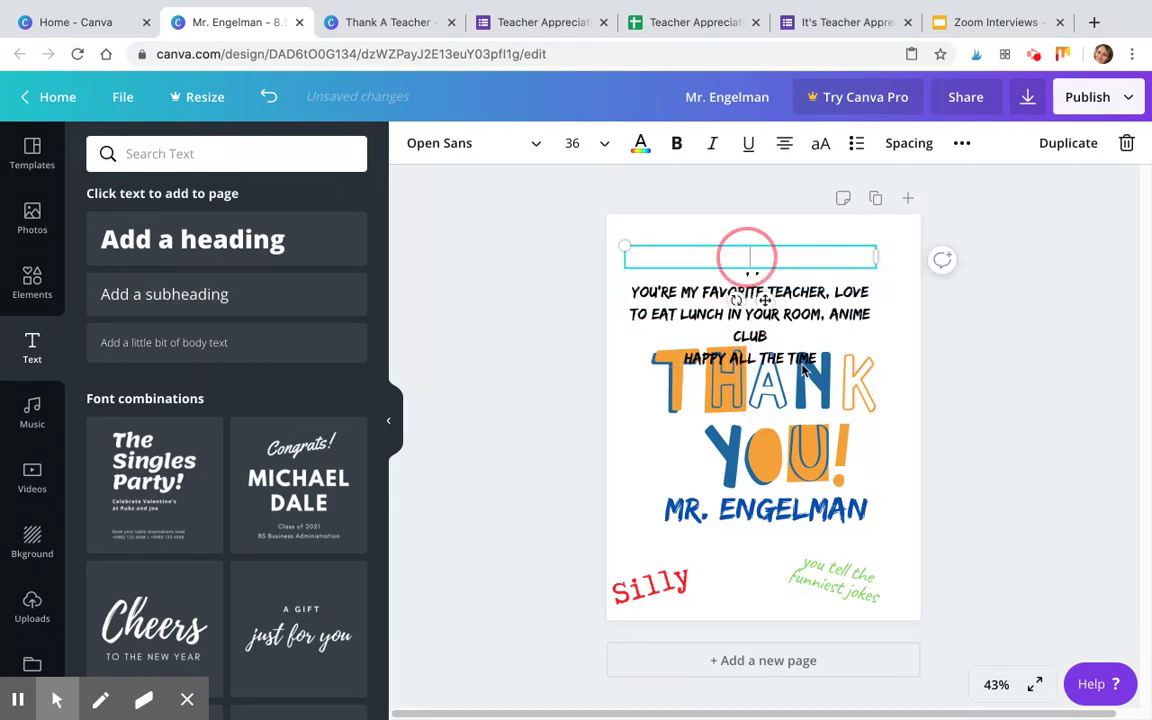
text(I get excited for 2nd period)
drag(789, 237, 789, 232)
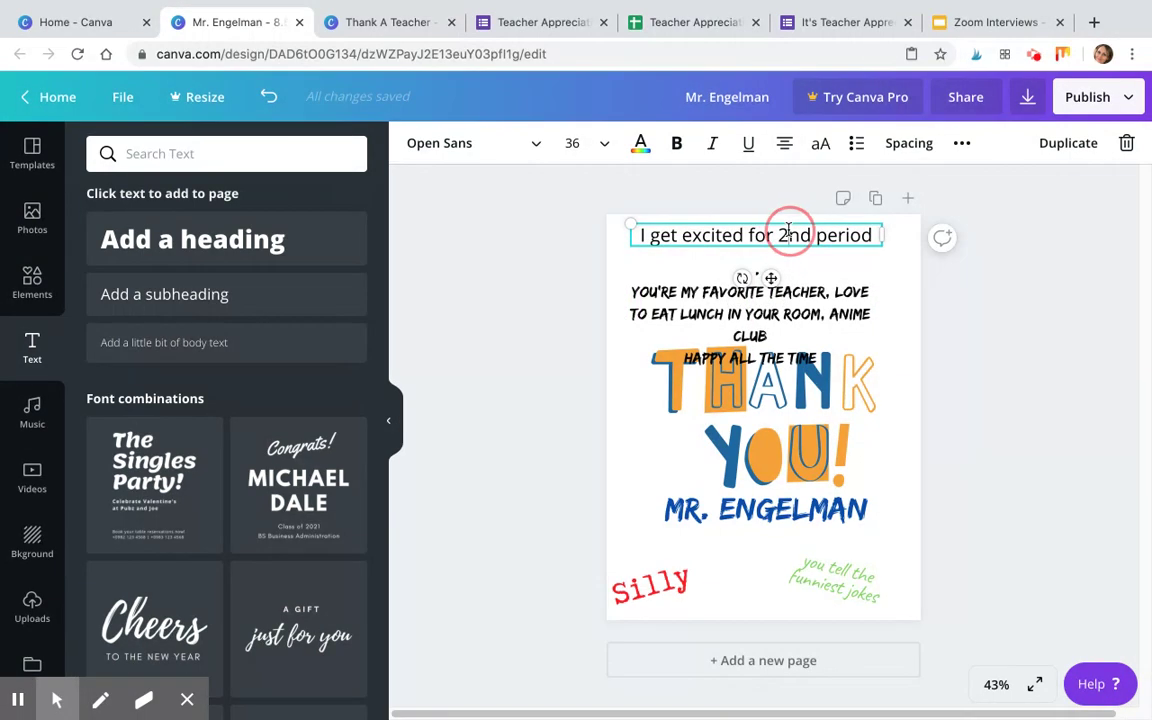
Colour the 2nd-period line orange, set it in Beth Ellen, and fit it on one line.
double_click(789, 232)
click(640, 143)
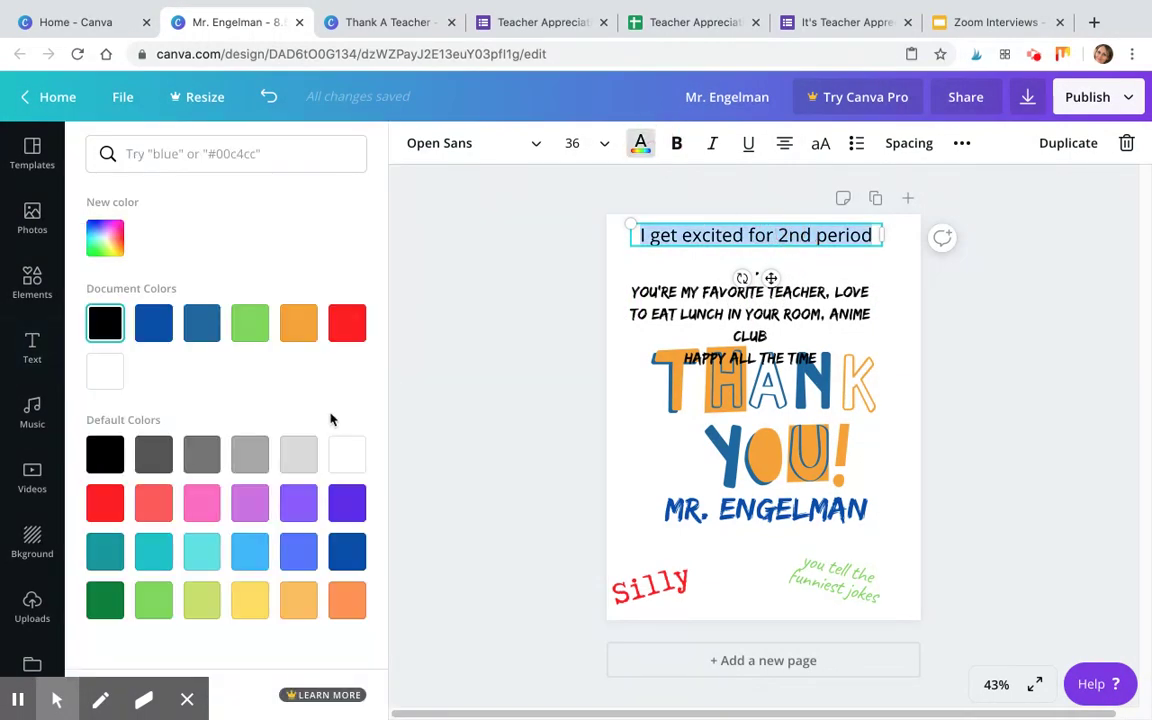
click(301, 332)
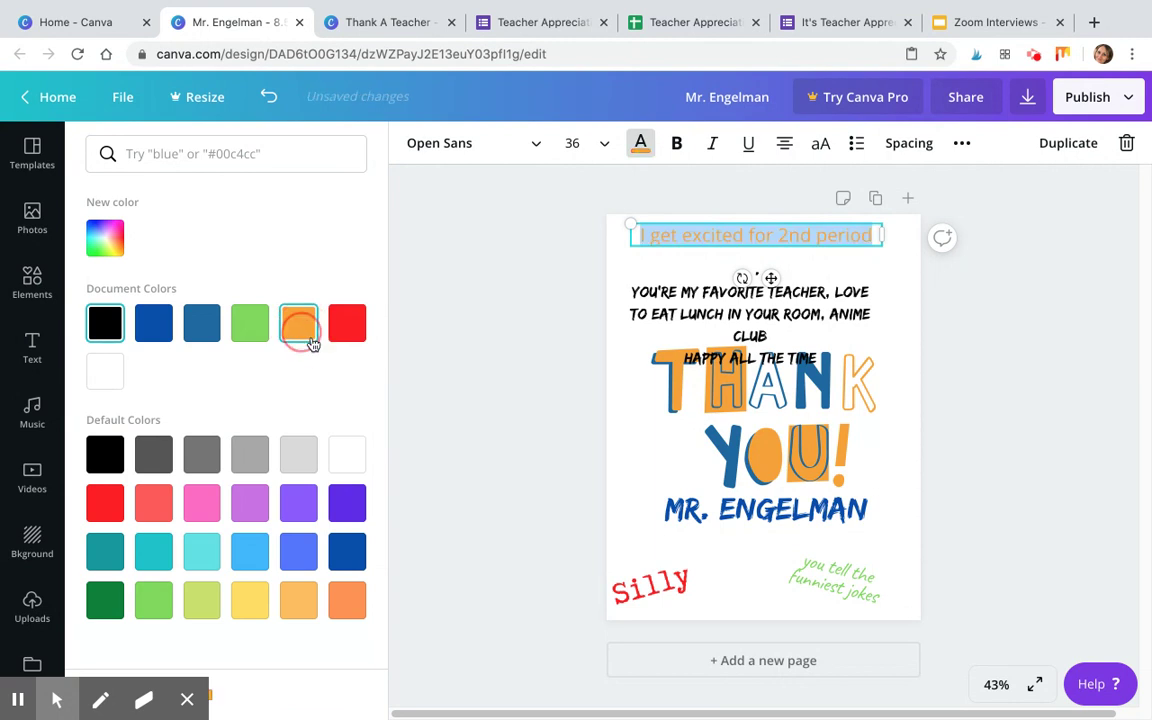
click(541, 150)
click(342, 154)
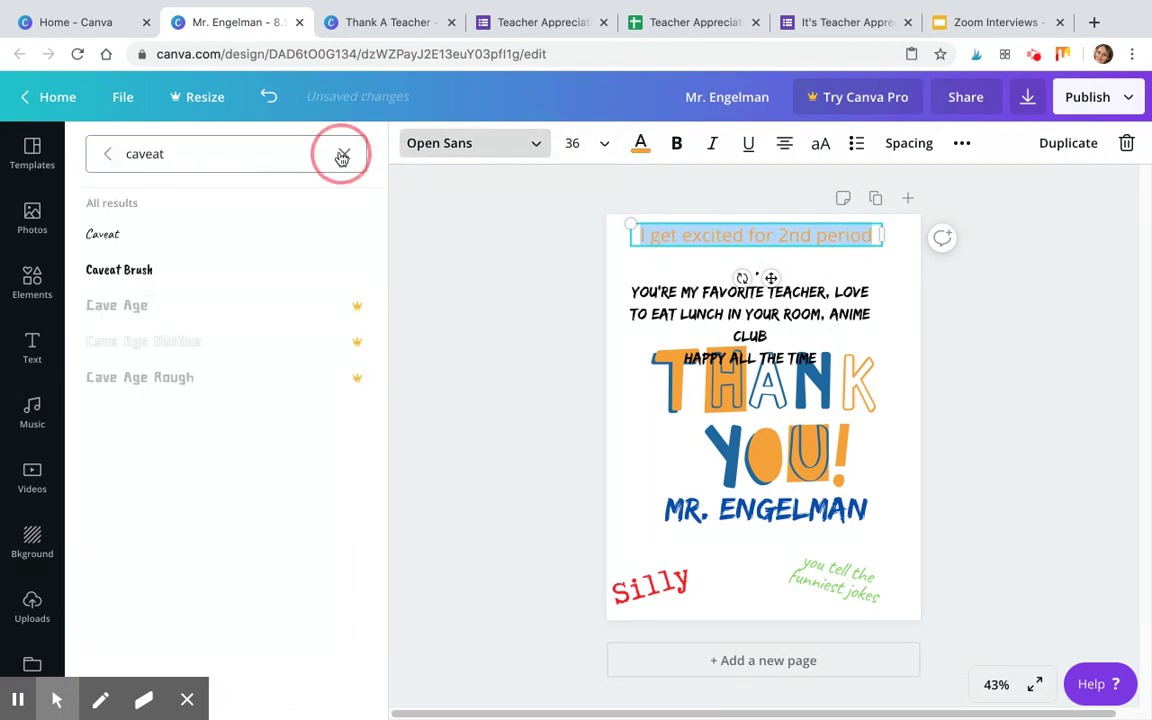
click(130, 197)
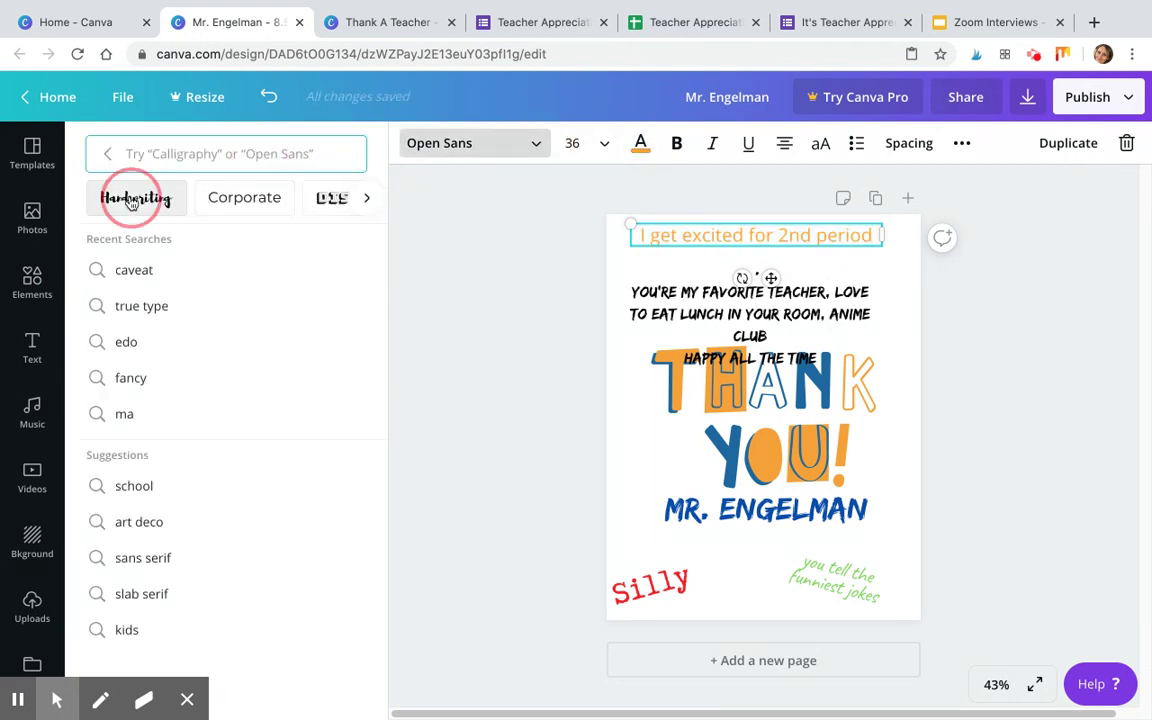
click(167, 342)
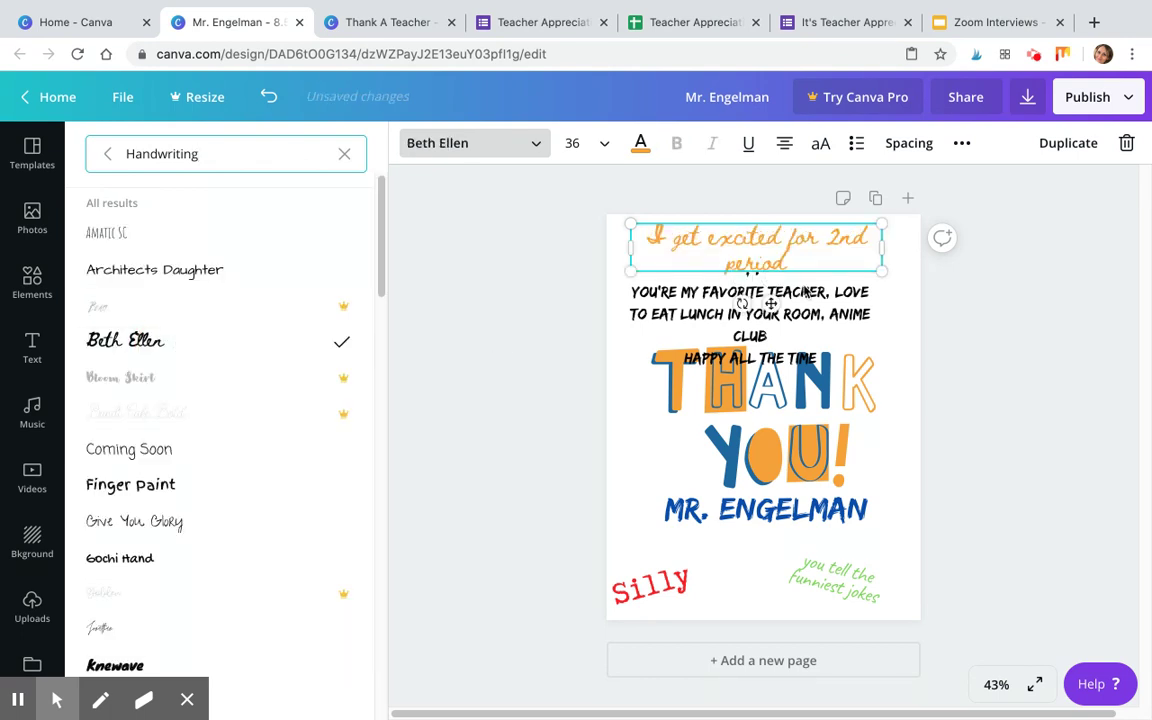
drag(880, 244, 902, 247)
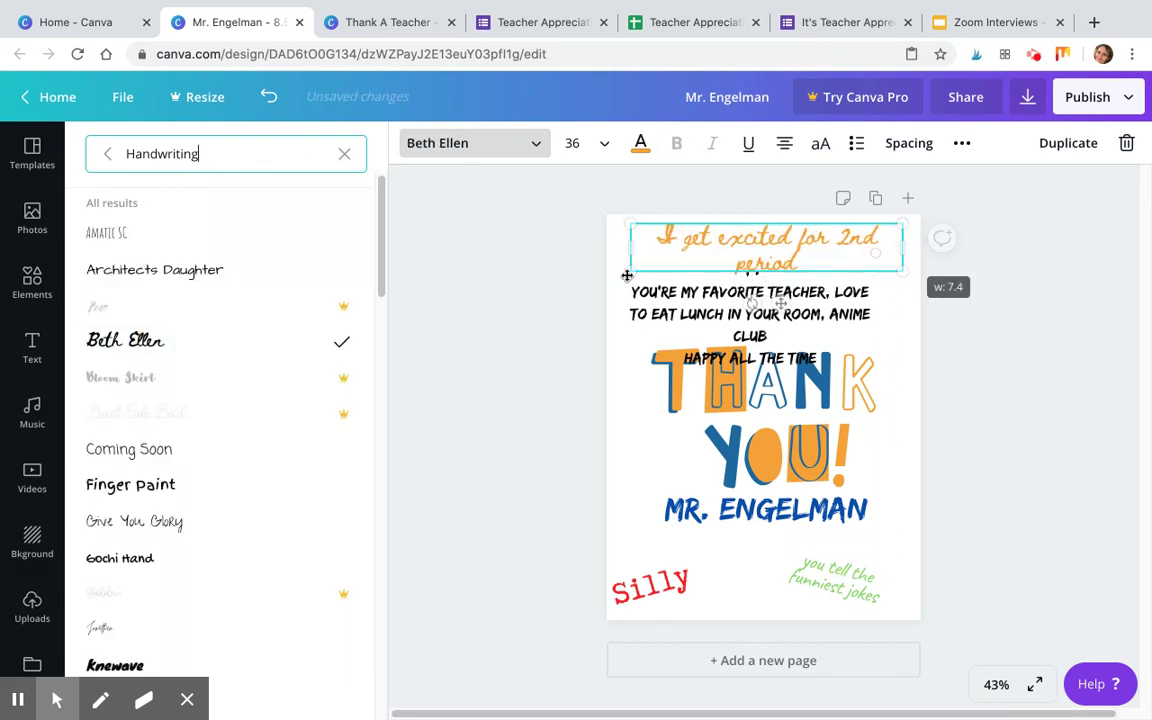
drag(631, 269, 617, 239)
click(670, 303)
click(677, 260)
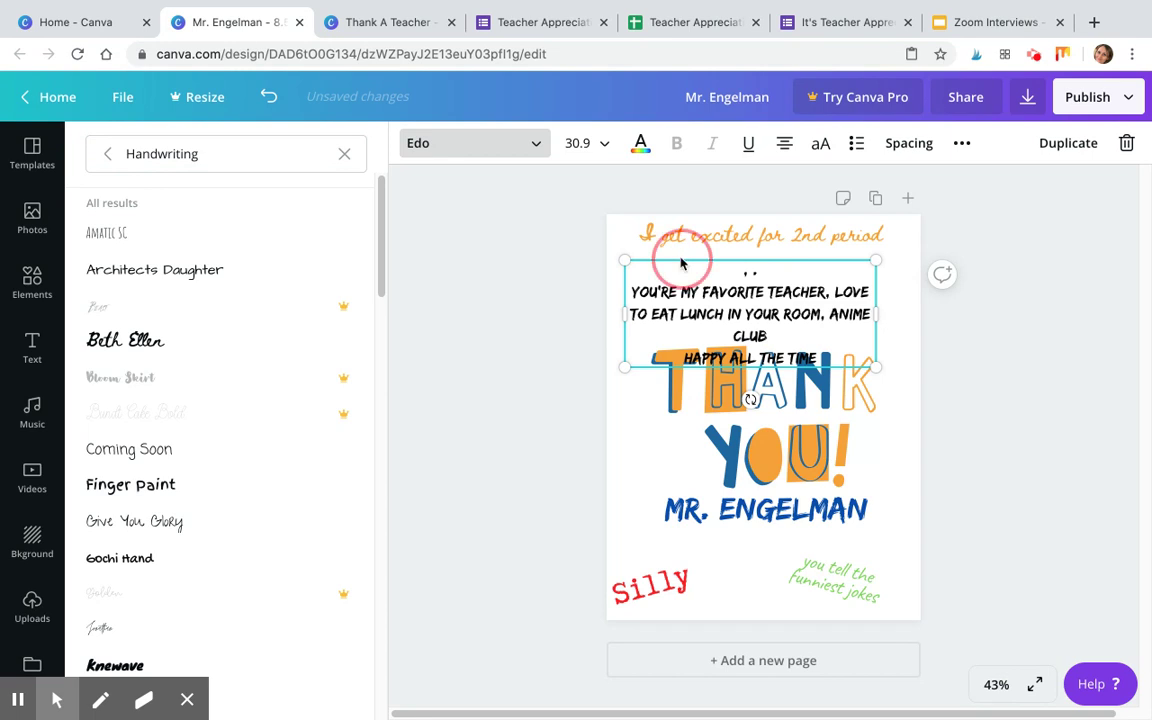
click(681, 257)
click(535, 398)
Delete the leftover black quote block and drop the orange line onto the centre guide.
click(715, 306)
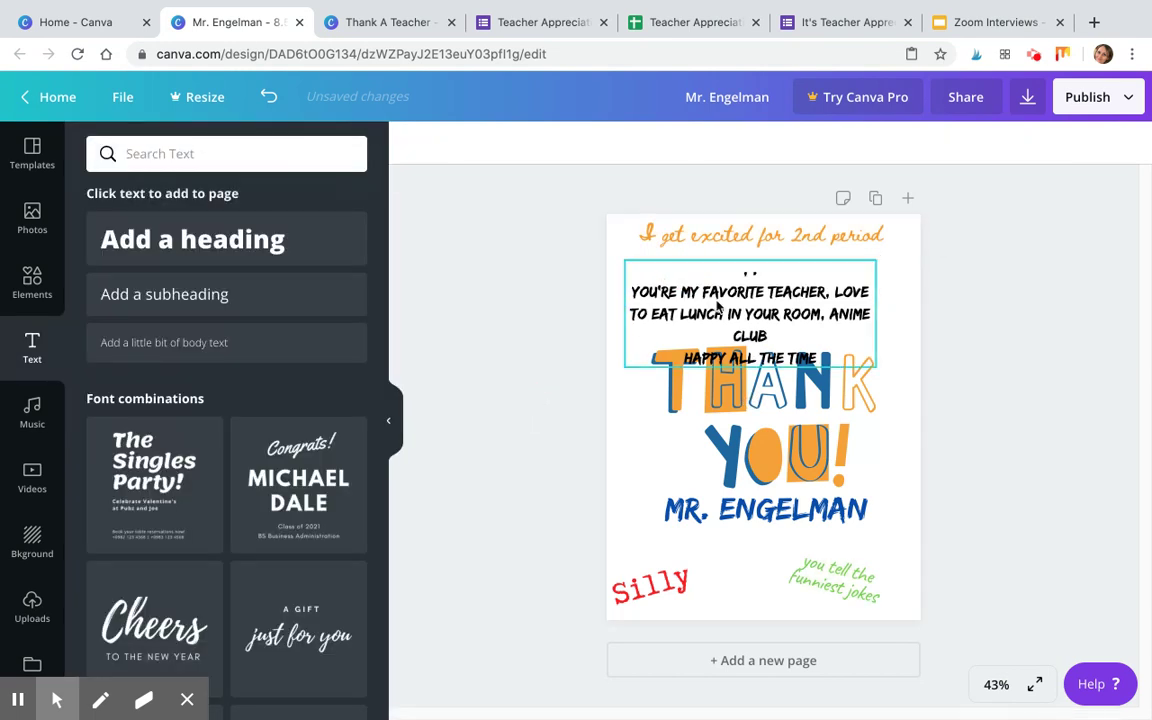
key(Delete)
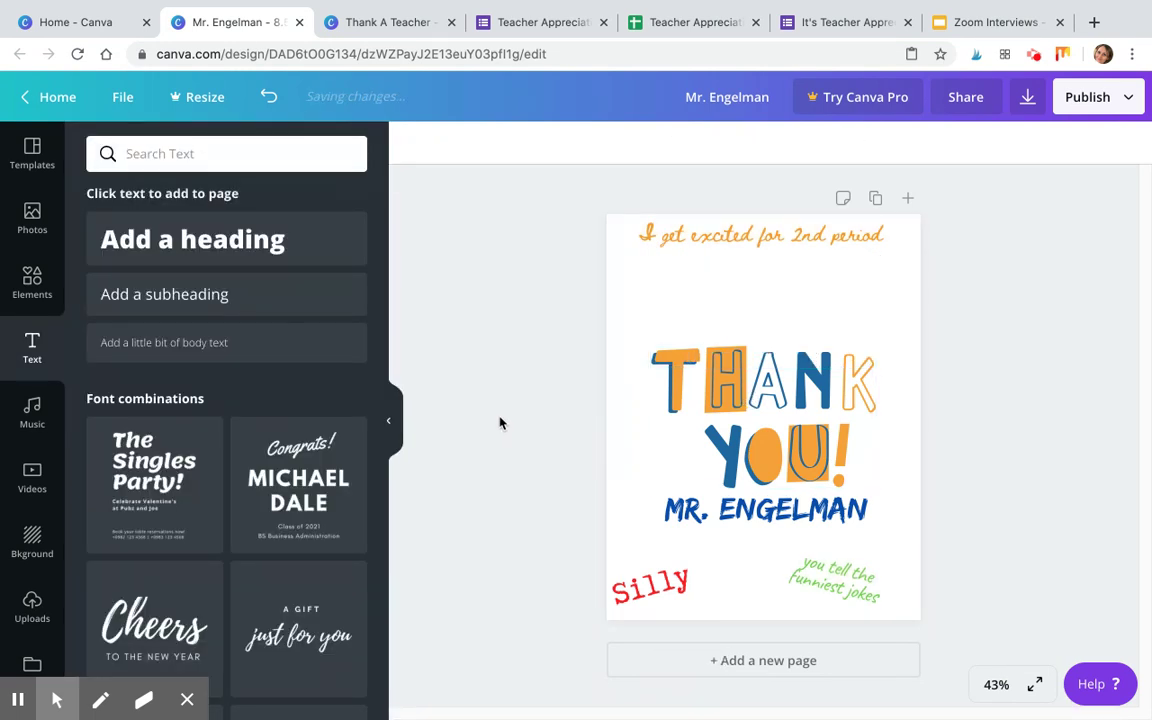
drag(760, 232, 763, 275)
click(1046, 406)
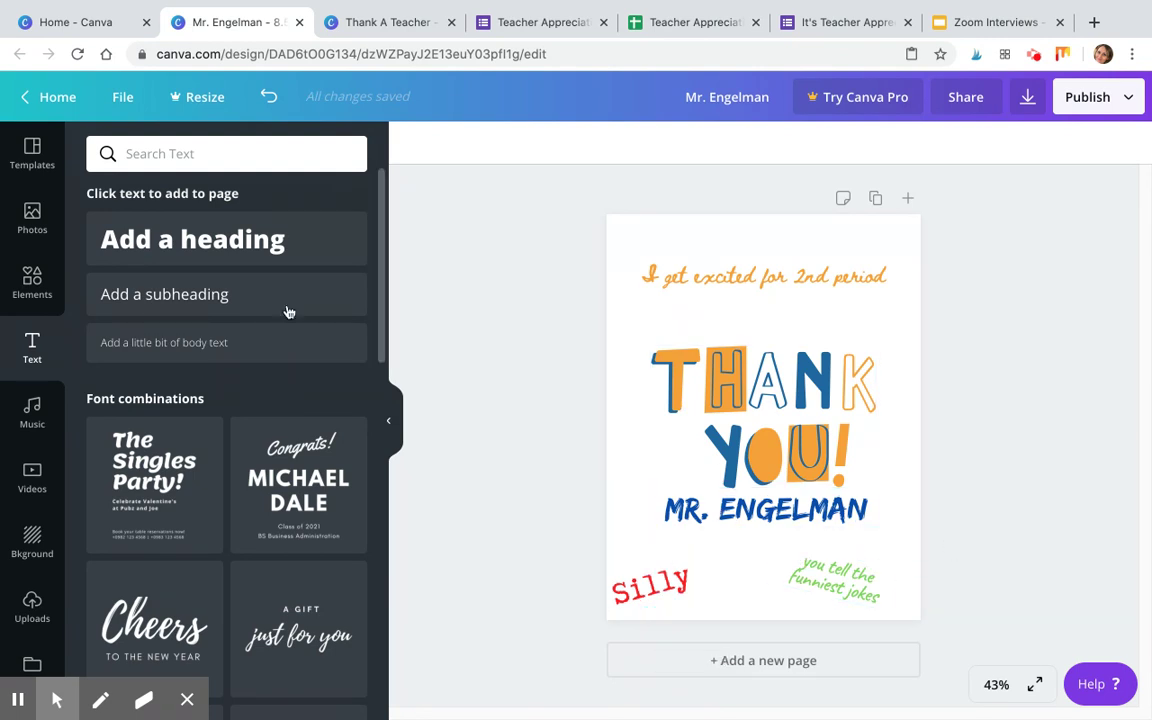
Add a centred 'Spring 2020' line at the bottom and raise THANK YOU with the name.
click(185, 311)
drag(771, 458, 767, 600)
click(764, 609)
text(Spring)
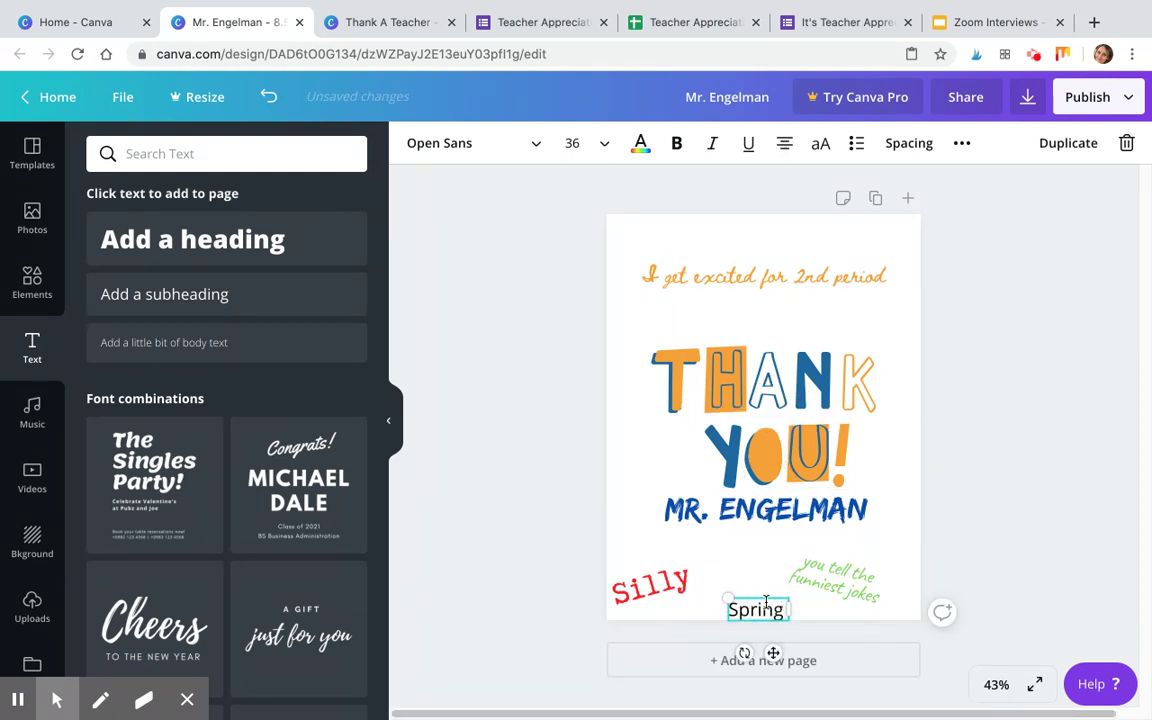
text( 2020)
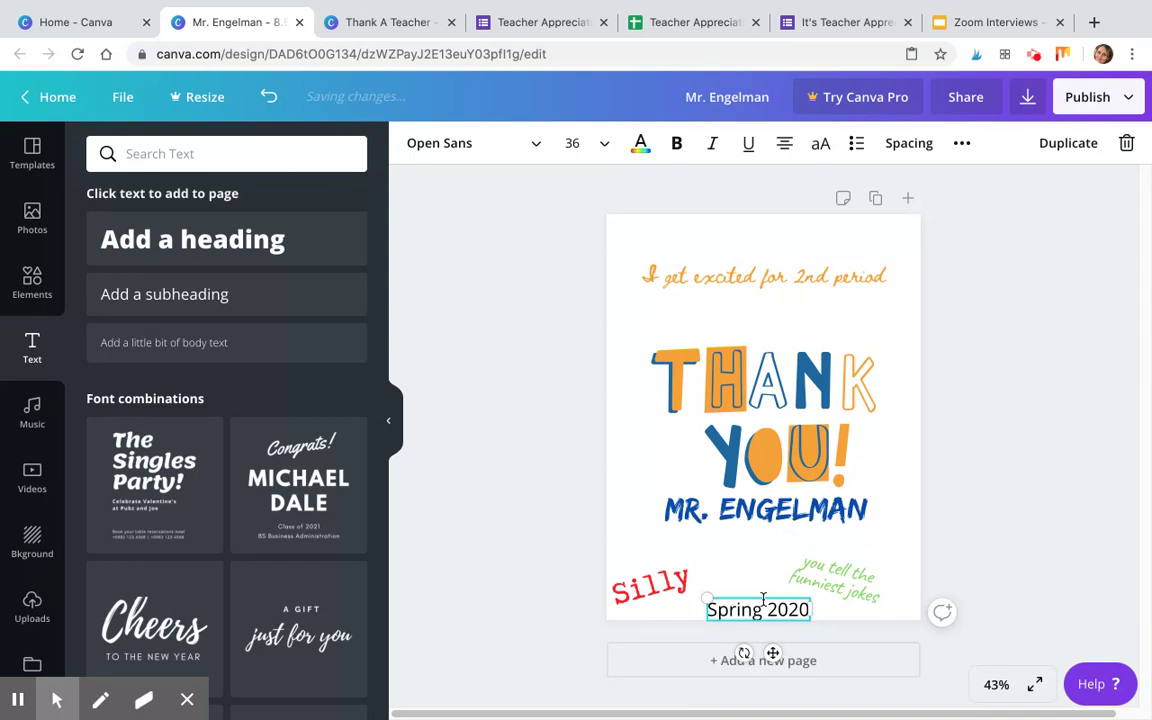
drag(765, 598, 755, 594)
click(1037, 508)
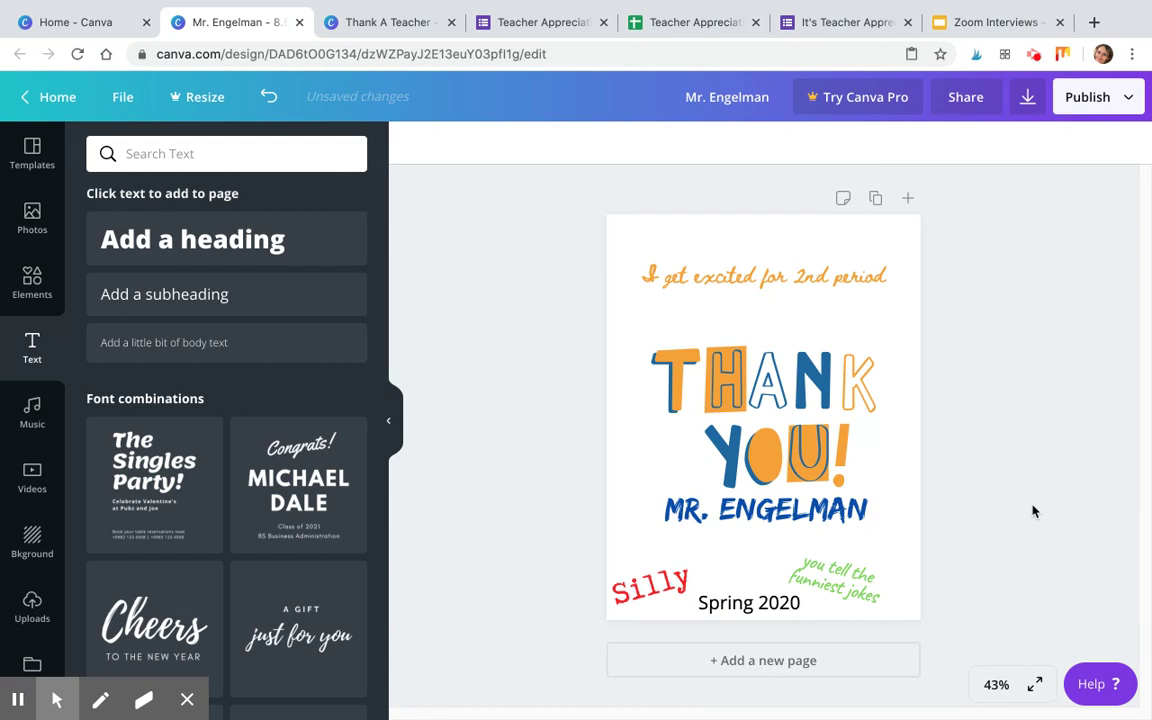
drag(630, 339, 838, 482)
click(1012, 504)
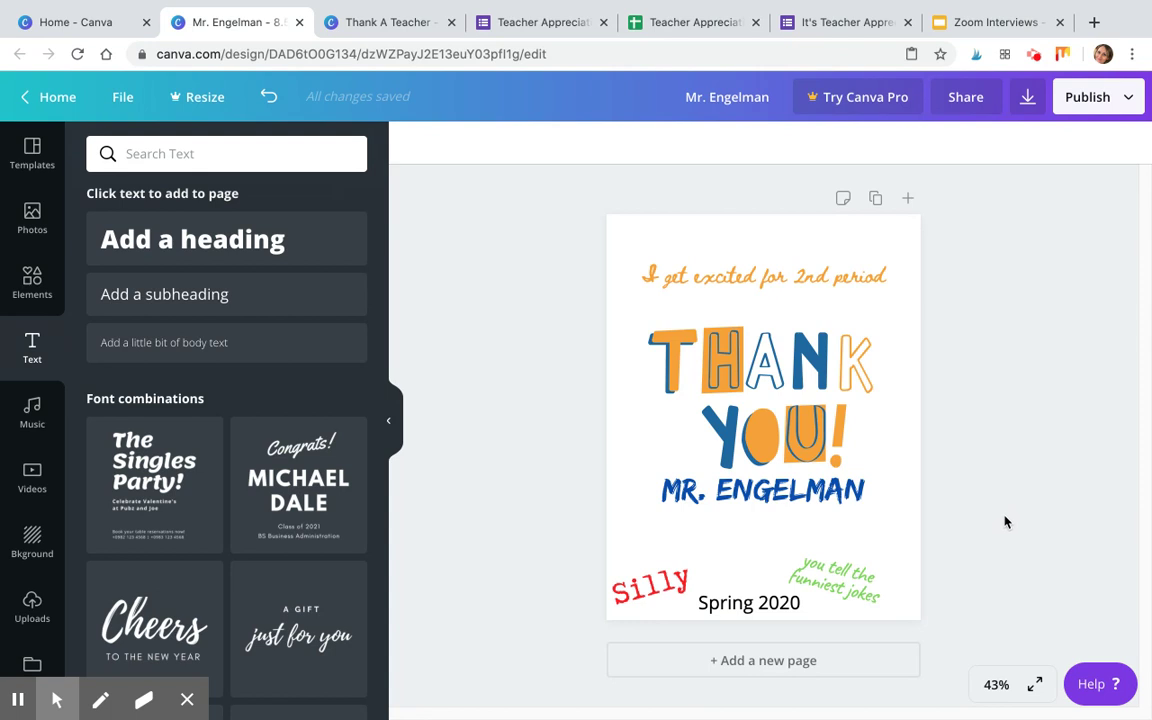
click(1028, 99)
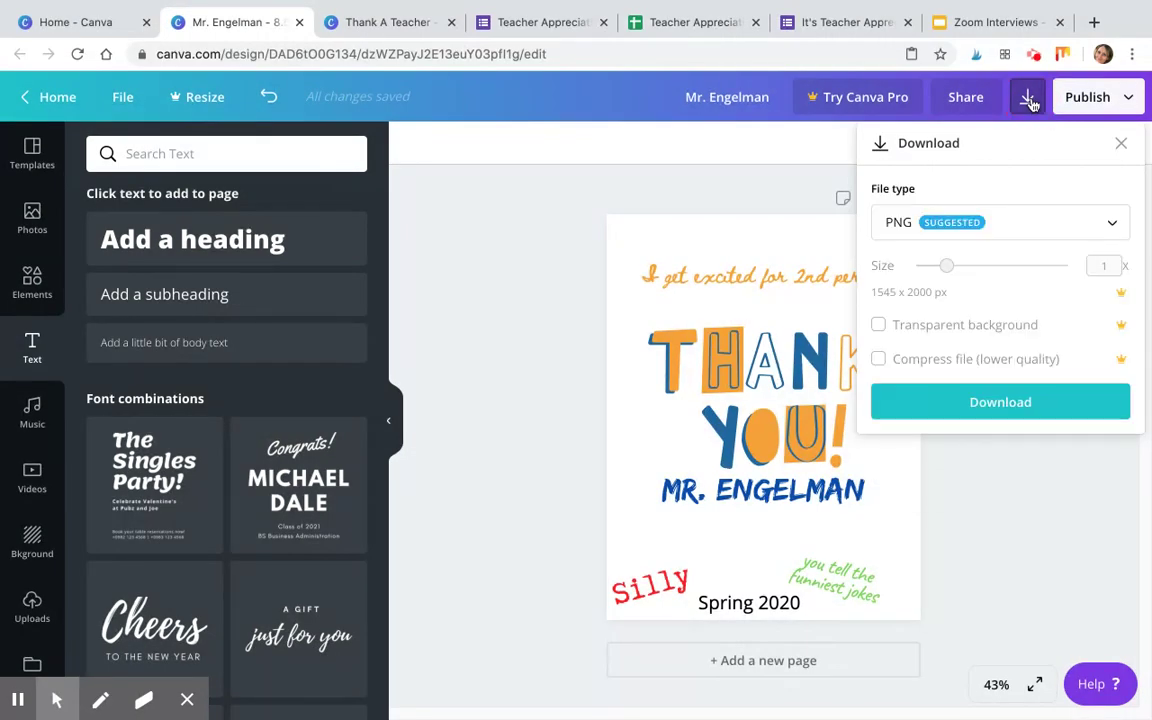
click(1102, 226)
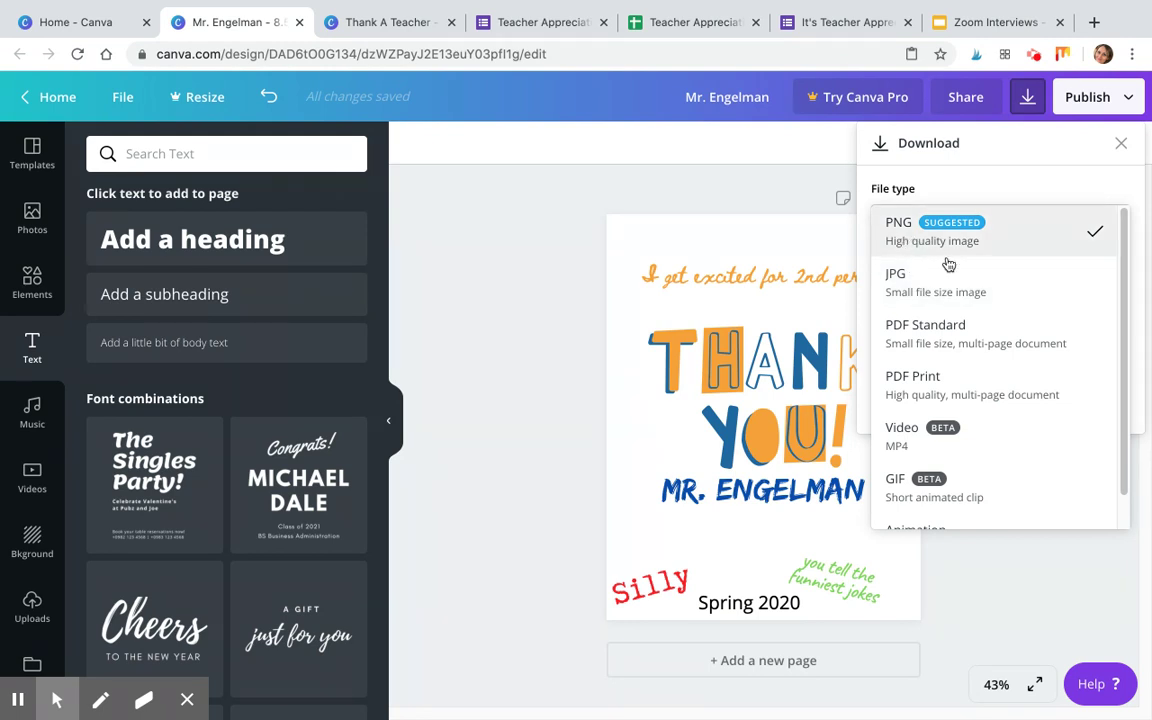
click(938, 390)
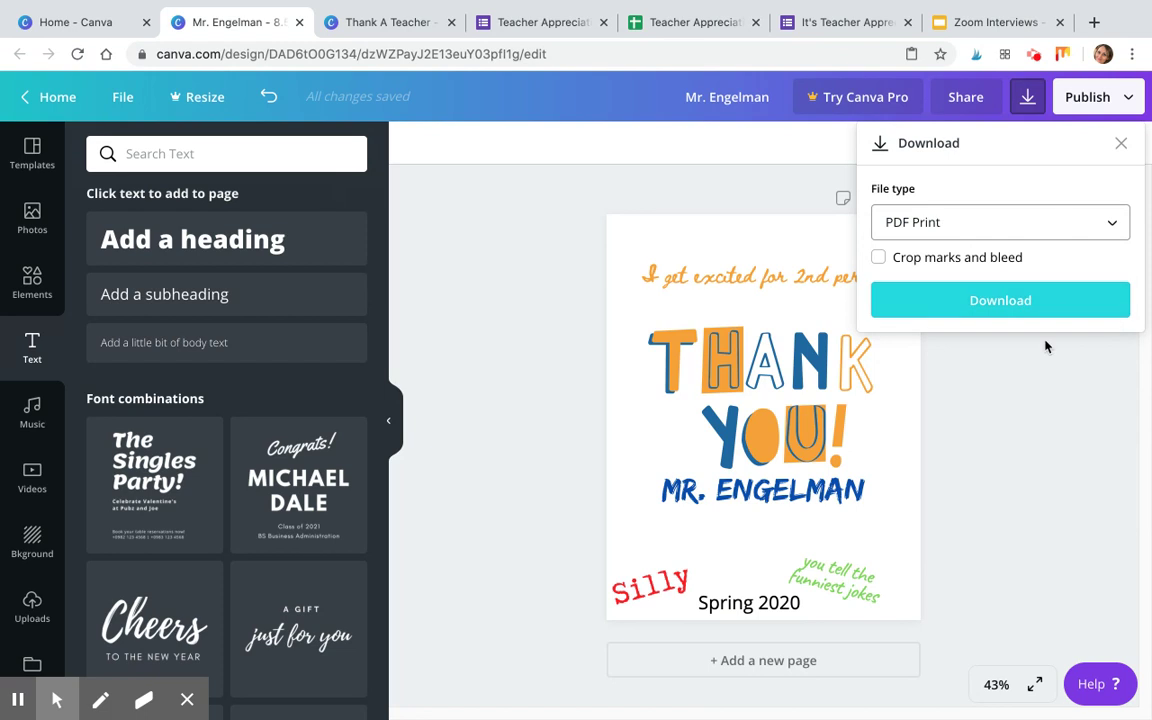
click(1121, 145)
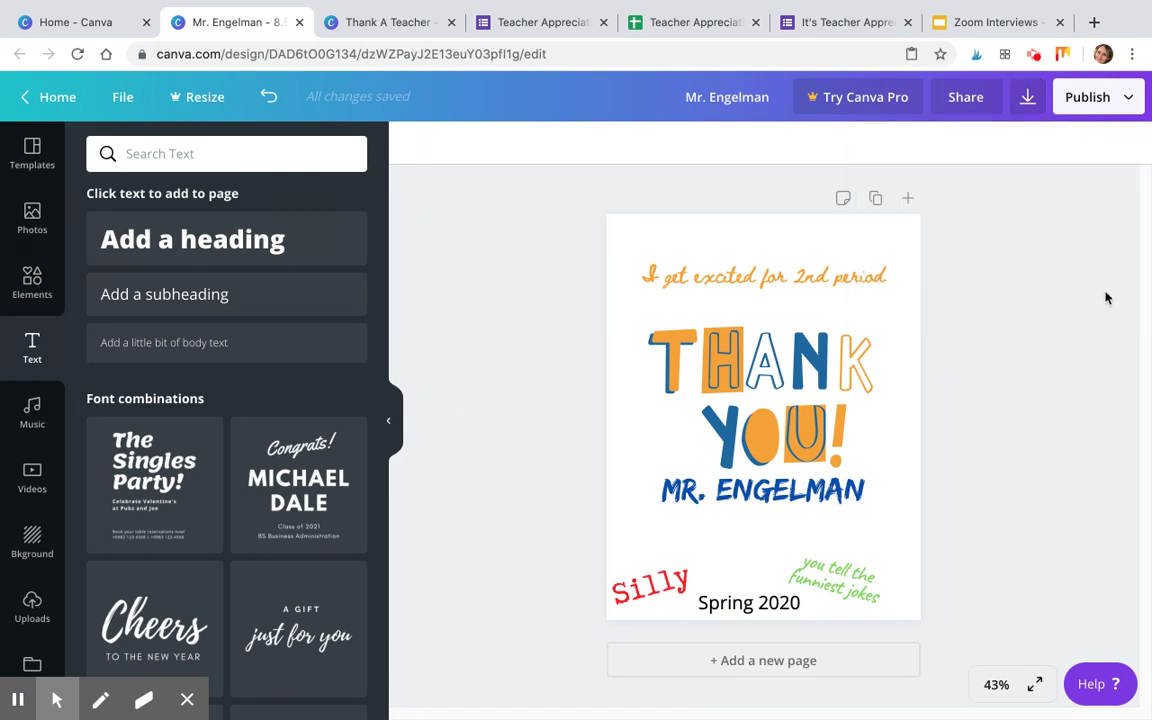